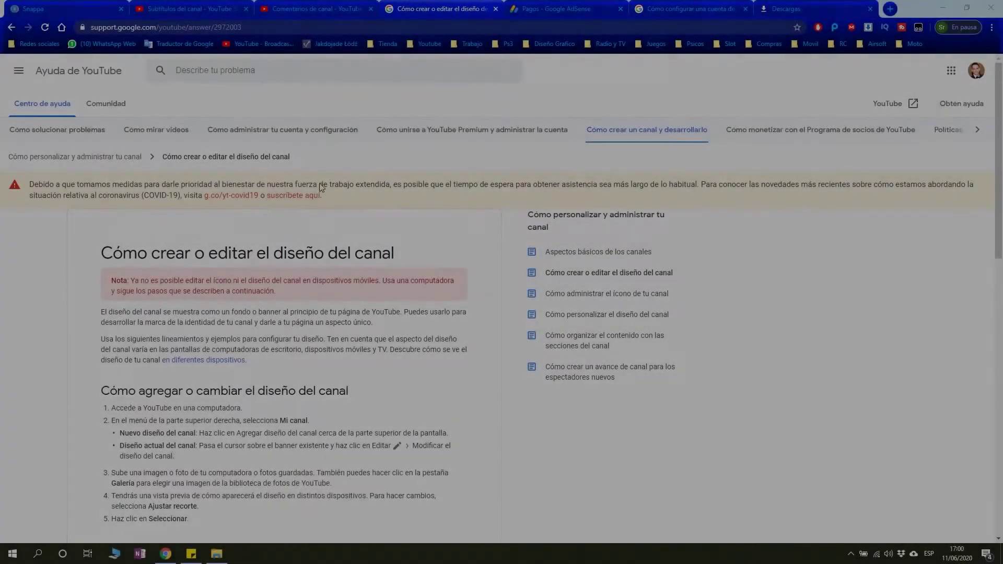
Step: Expand the image size guidelines and highlight the recommended 2560 × 1440 banner size
scroll(139, 272, down, 2)
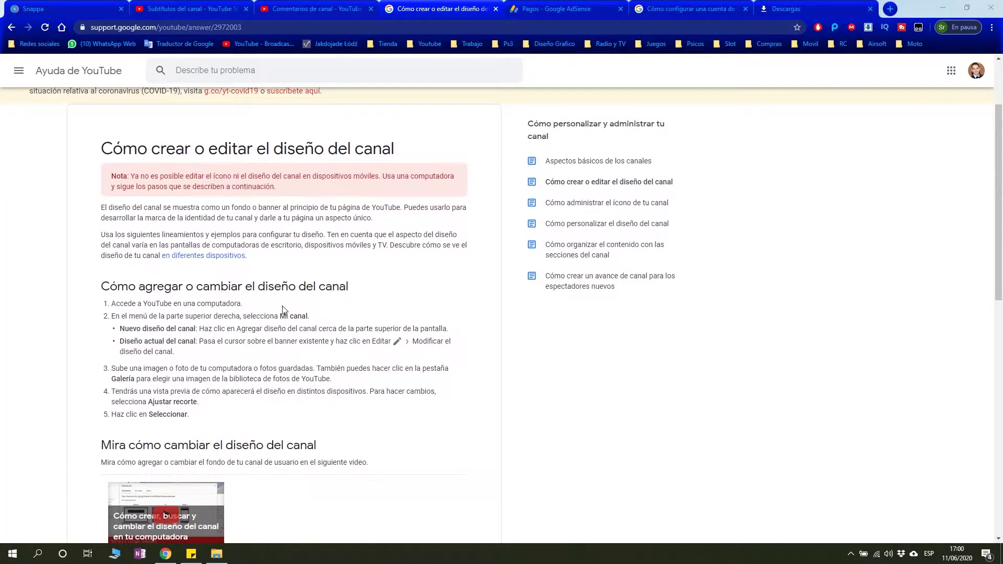
drag(88, 276, 300, 348)
scroll(387, 387, down, 4)
click(430, 397)
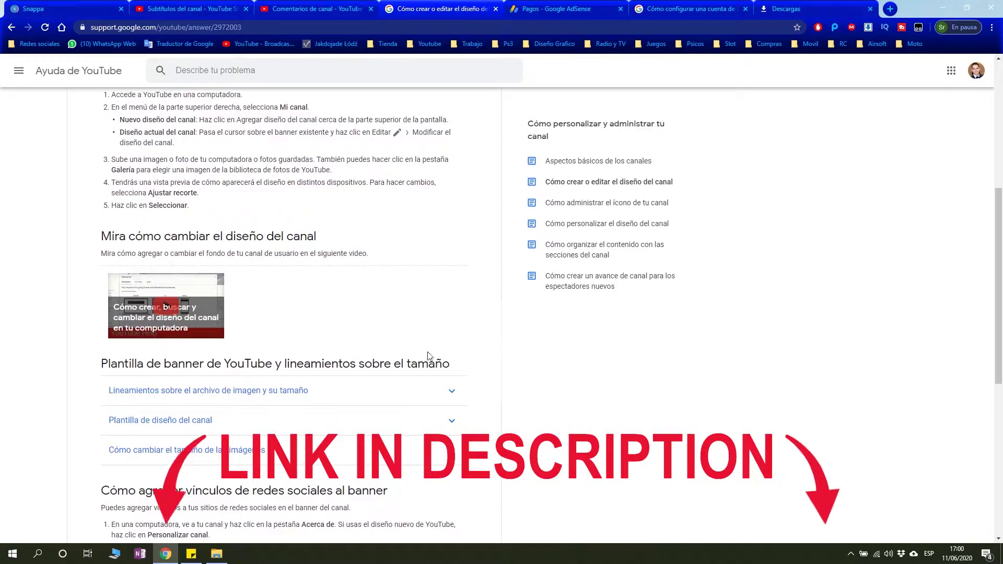
scroll(429, 397, down, 4)
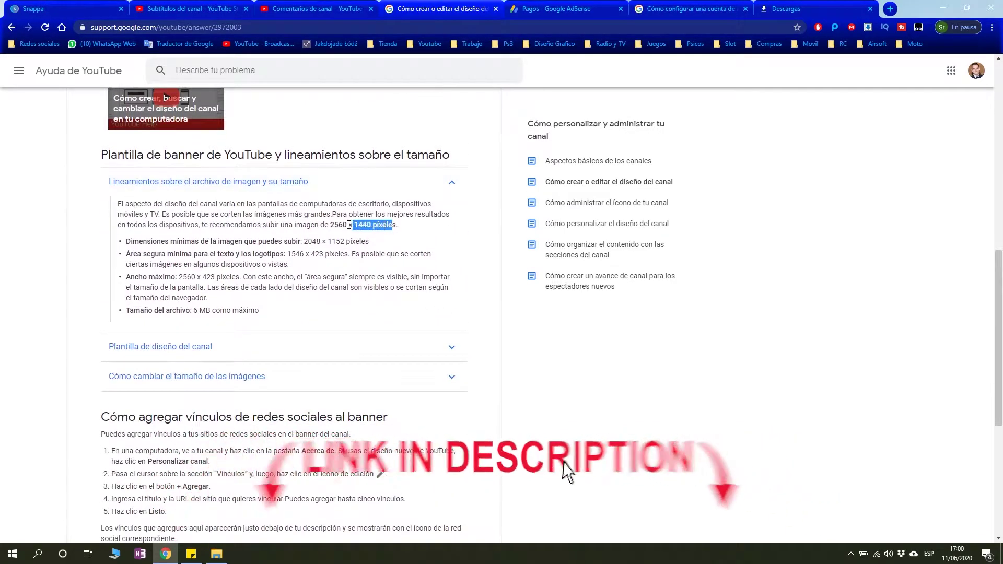
triple_click(330, 223)
drag(398, 225, 339, 224)
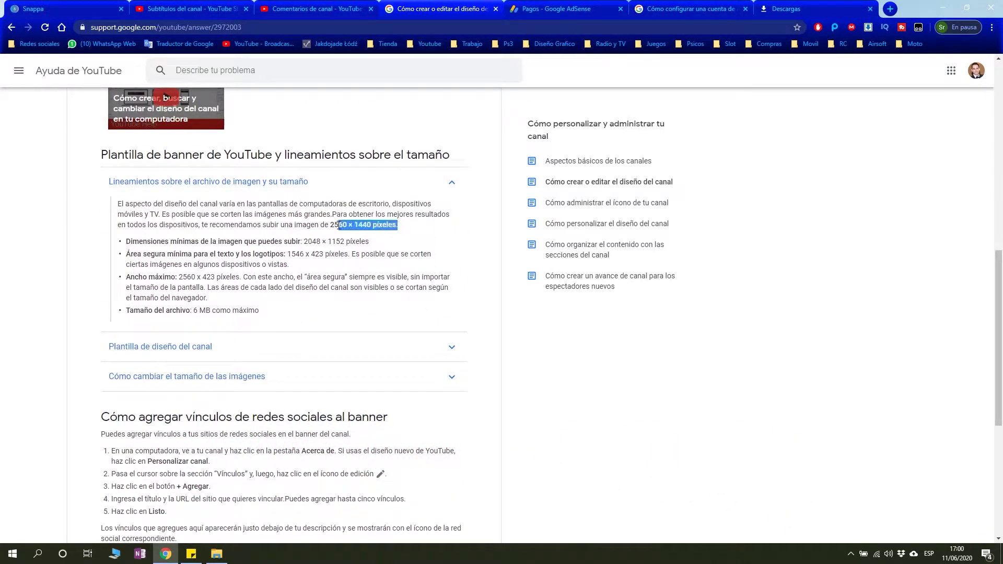
Step: Download the Channel Art Templates zip from the banner template section and open it
click(323, 347)
scroll(349, 240, down, 4)
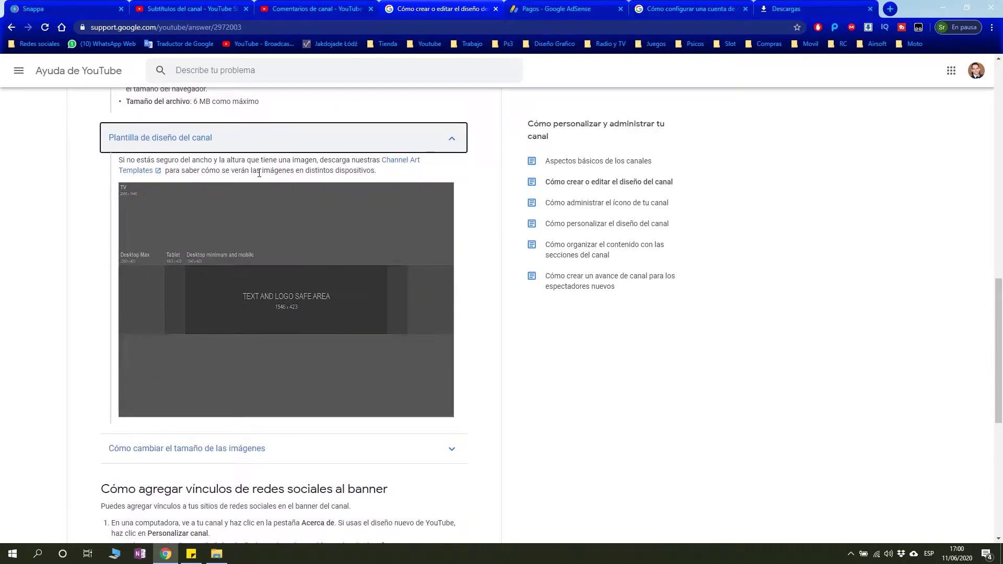
click(145, 173)
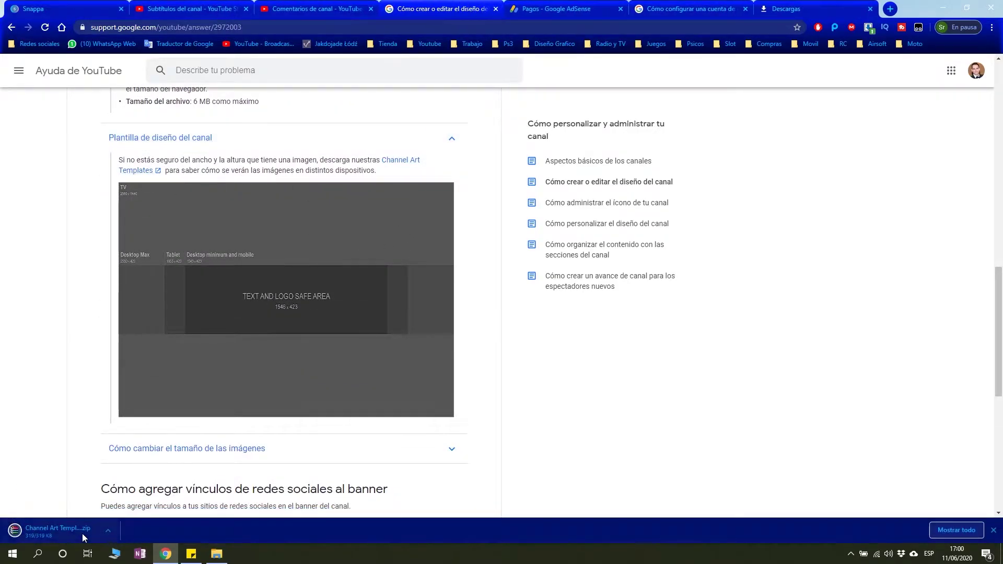
click(83, 535)
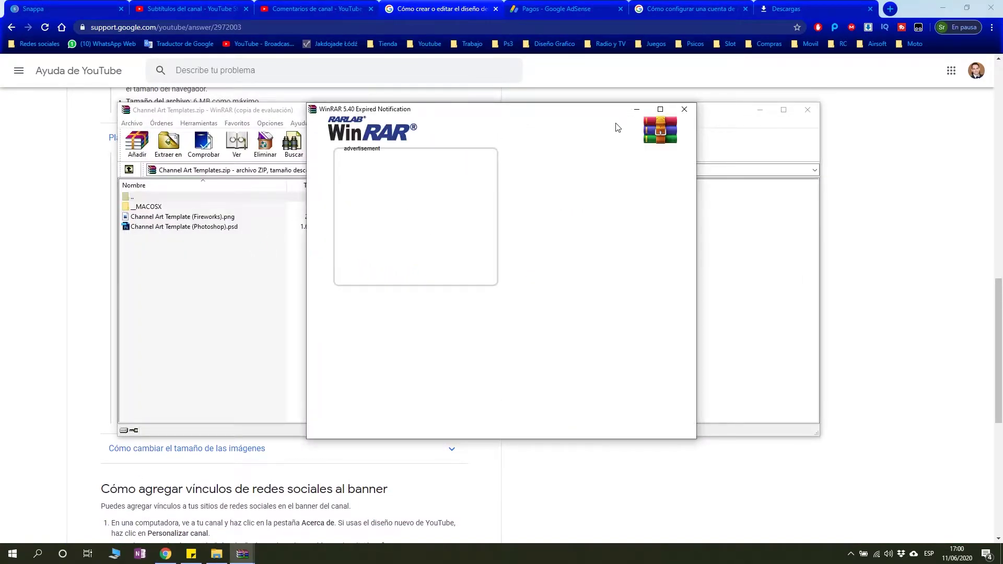
Step: Preview the Fireworks channel art PNG in WinRAR, then close the archive
click(684, 109)
double_click(230, 218)
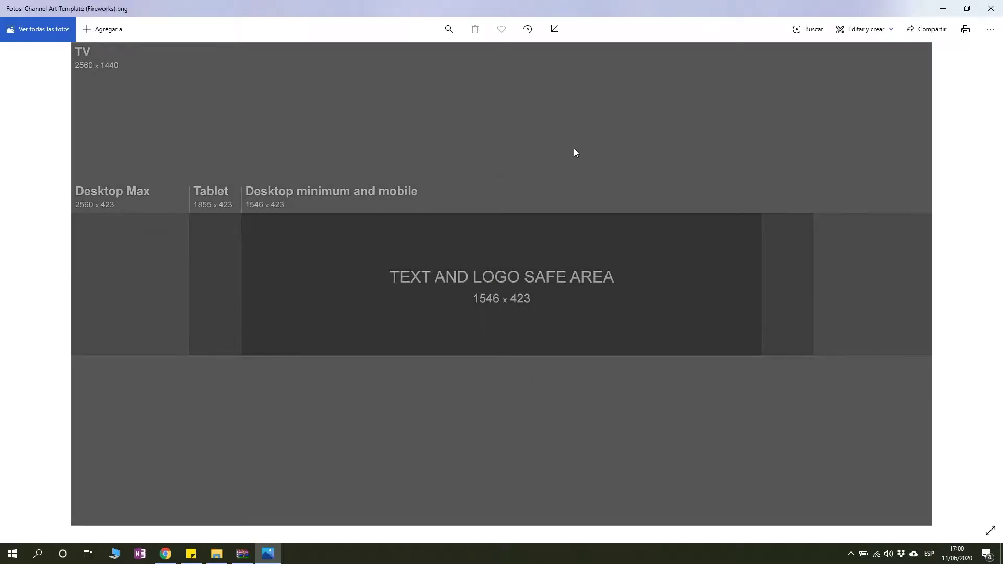
click(992, 9)
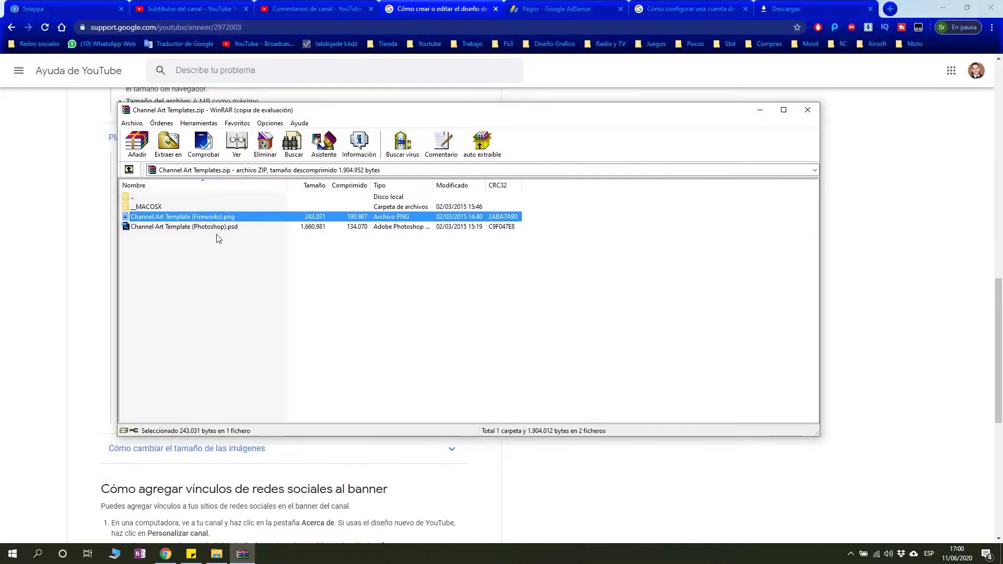
click(220, 237)
click(807, 110)
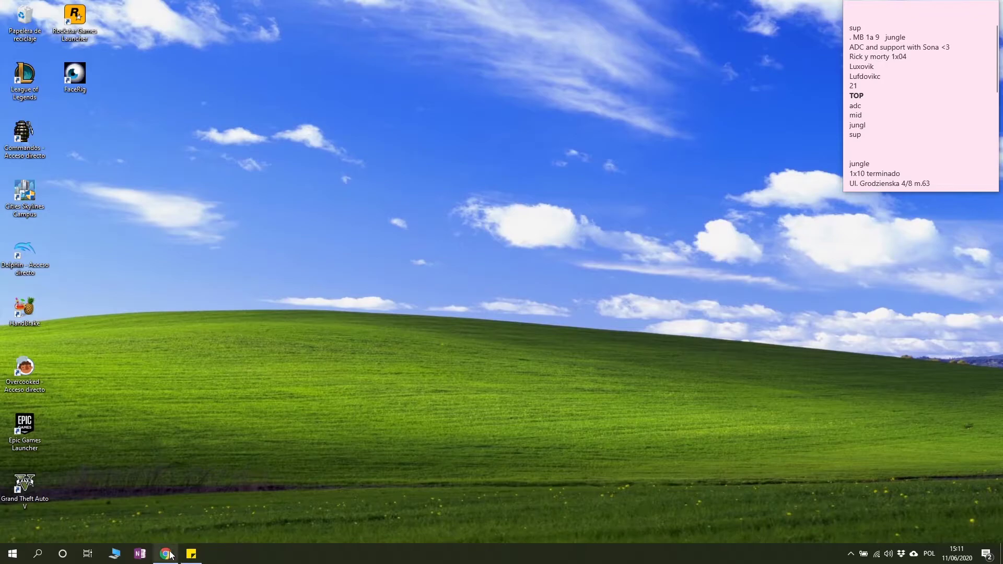
Step: Open a maximized Chrome window at snappa.com/app
click(165, 554)
double_click(653, 121)
text(s)
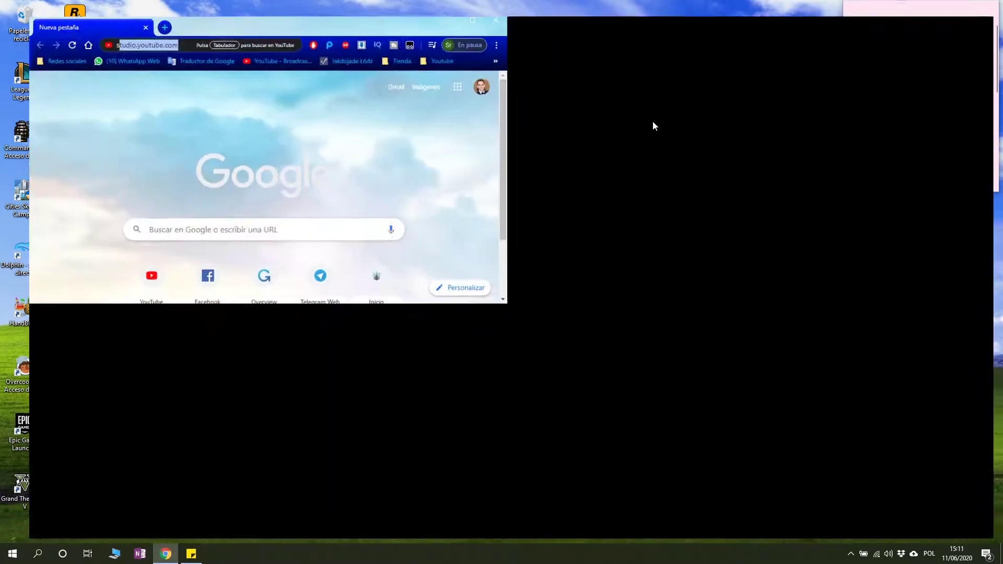
text(https://snappa.com/app)
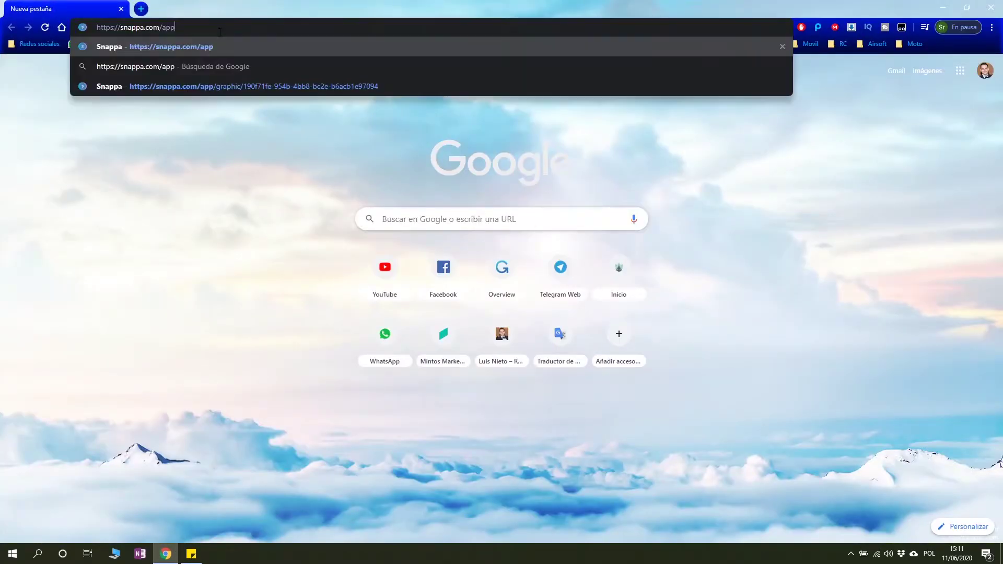
key(Return)
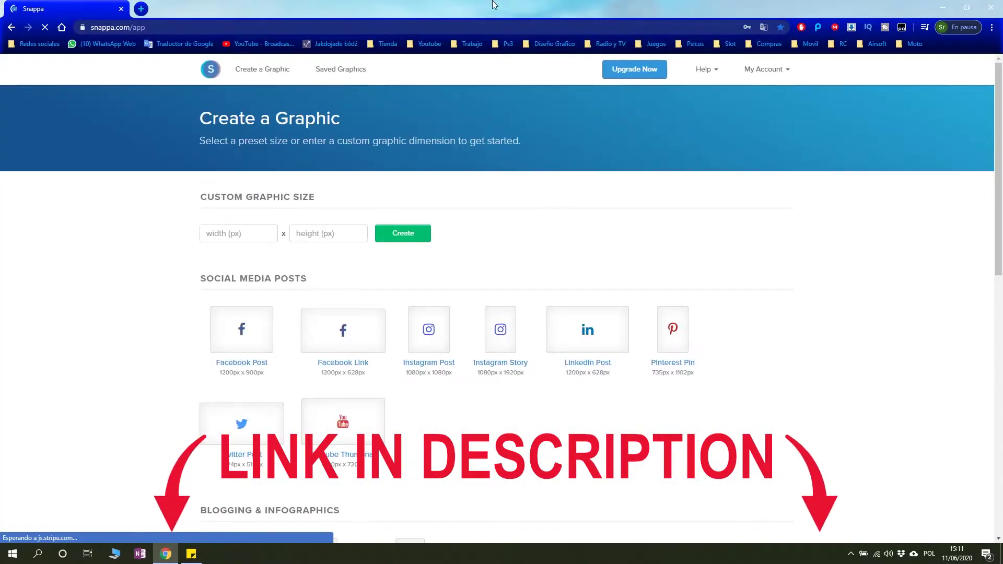
Step: Pick the YouTube Channel Art preset (2560 × 1440 px) under Headers & Banners
click(759, 69)
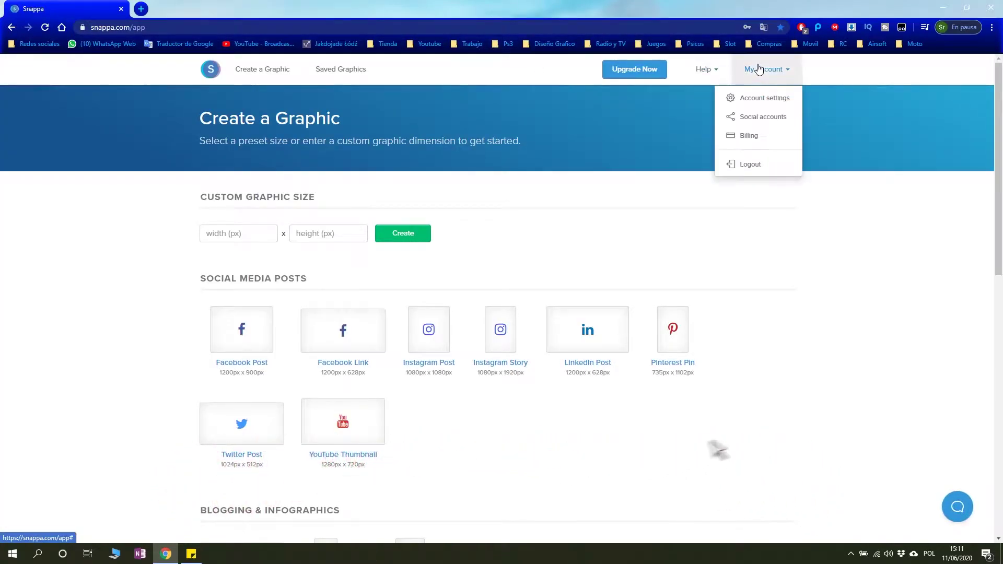
click(664, 197)
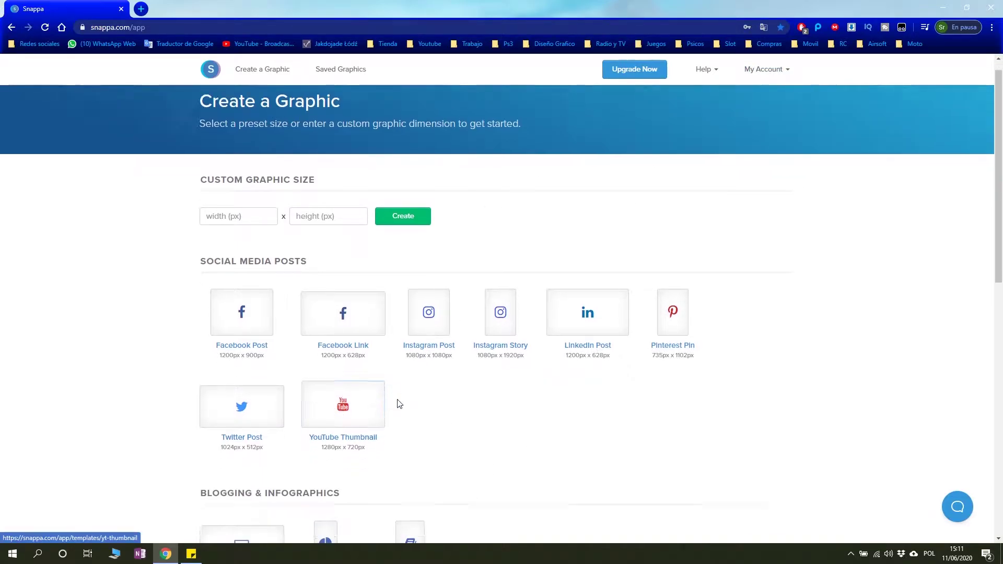
scroll(398, 405, down, 6)
scroll(463, 392, down, 5)
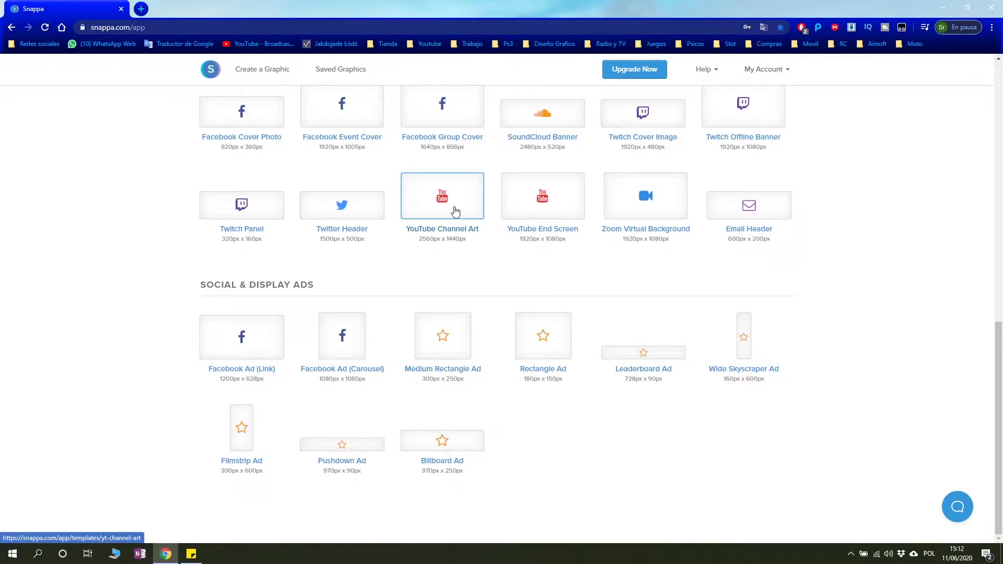
scroll(460, 214, up, 4)
scroll(463, 215, up, 4)
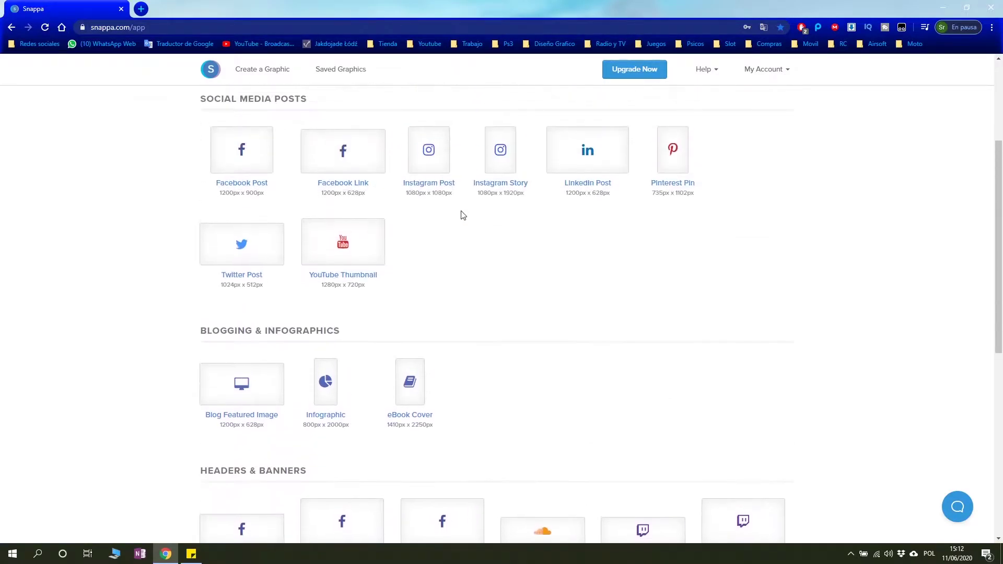
scroll(462, 215, down, 5)
click(455, 214)
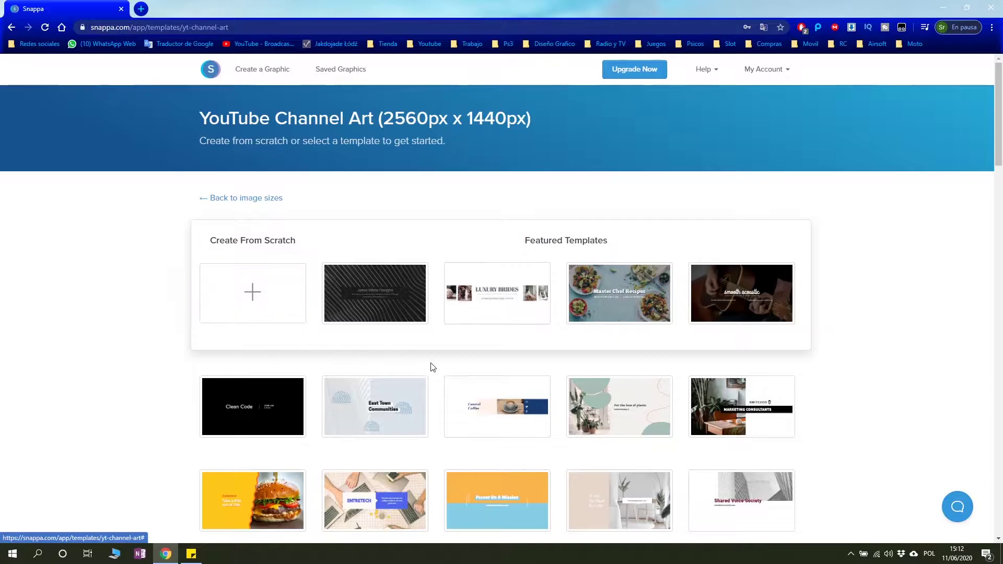
Step: Scroll through the channel art templates and open Kids Teevee in the editor
scroll(446, 354, down, 4)
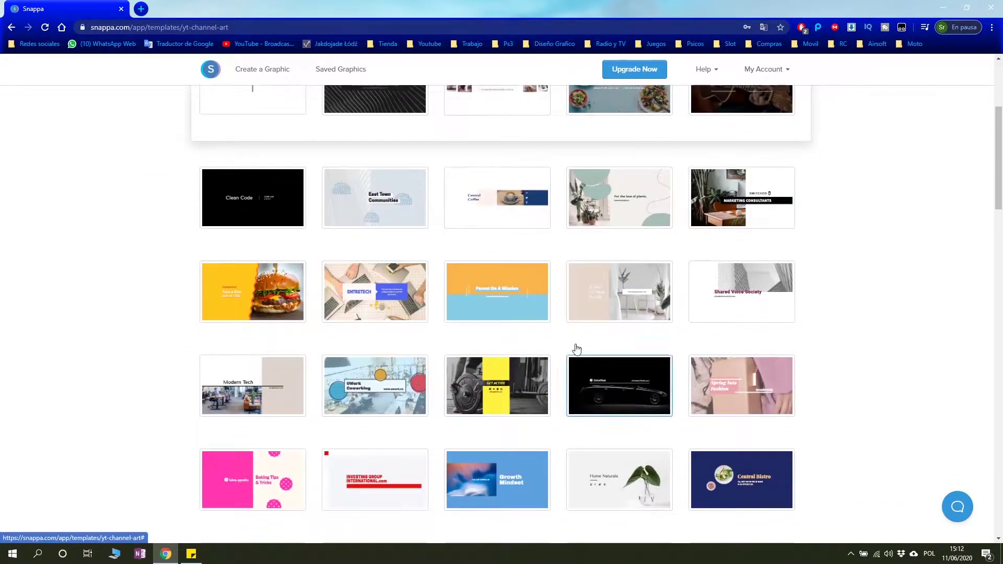
scroll(576, 339, down, 4)
scroll(711, 298, down, 2)
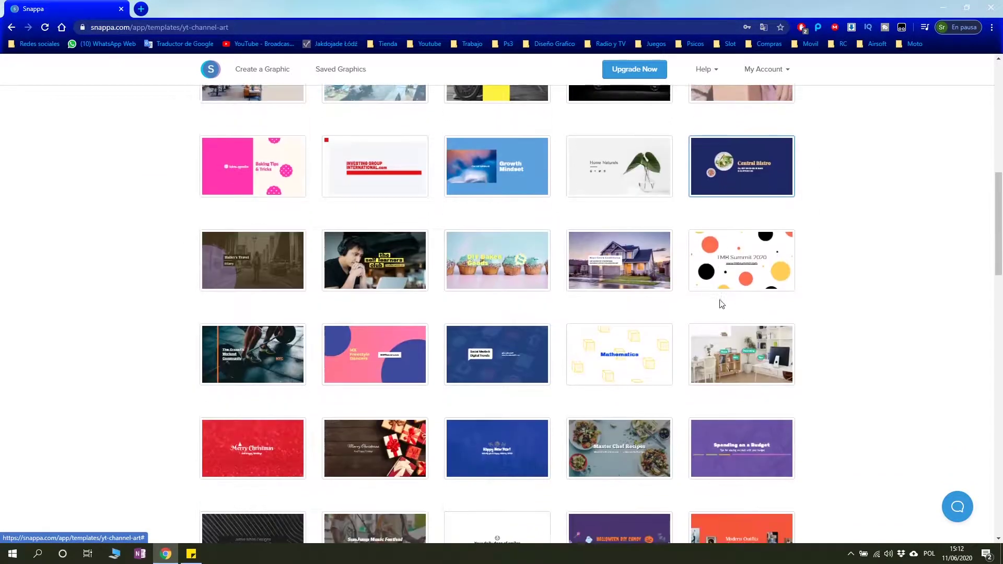
scroll(710, 302, down, 2)
scroll(558, 273, down, 2)
scroll(536, 275, down, 4)
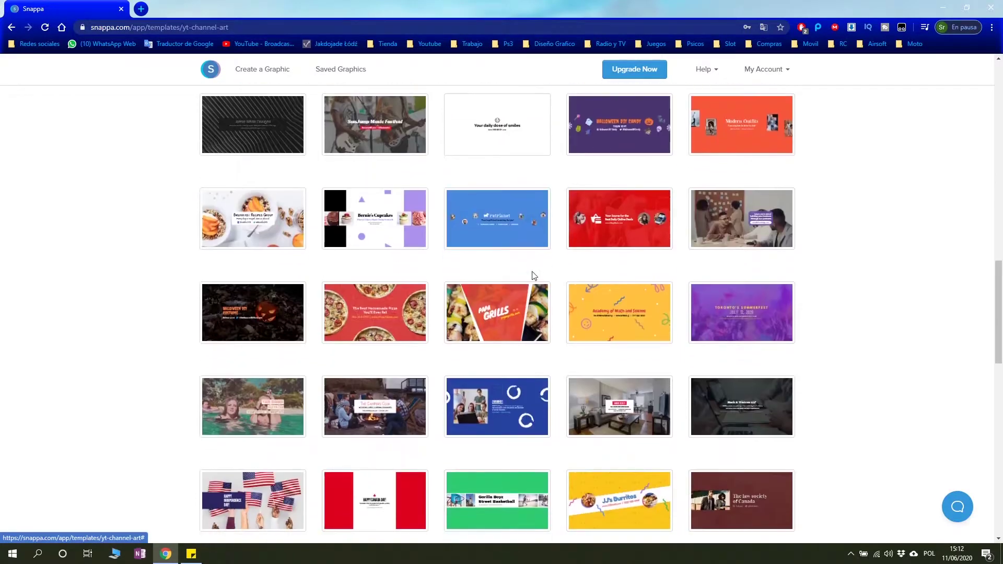
scroll(624, 348, down, 4)
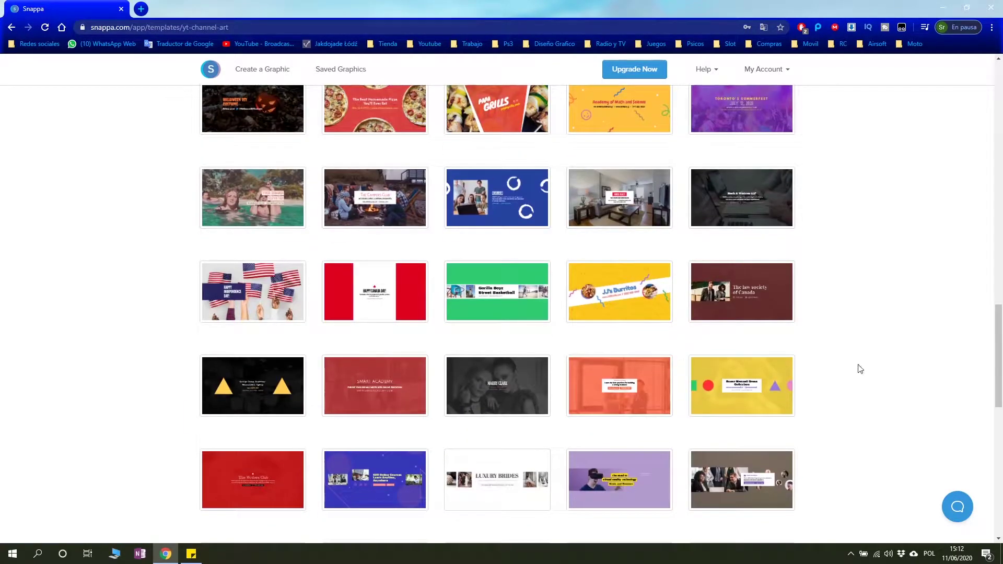
scroll(782, 322, down, 6)
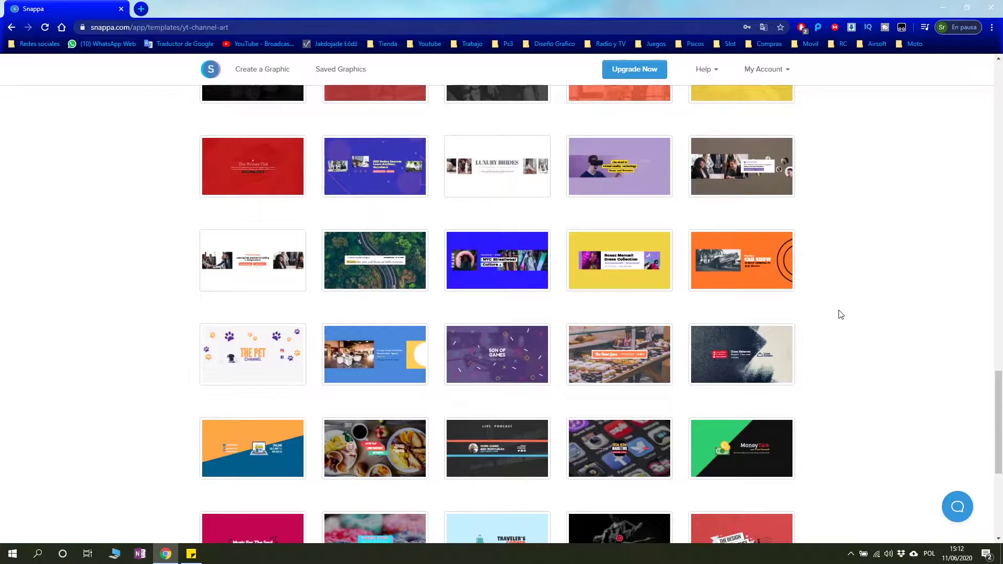
scroll(818, 300, down, 4)
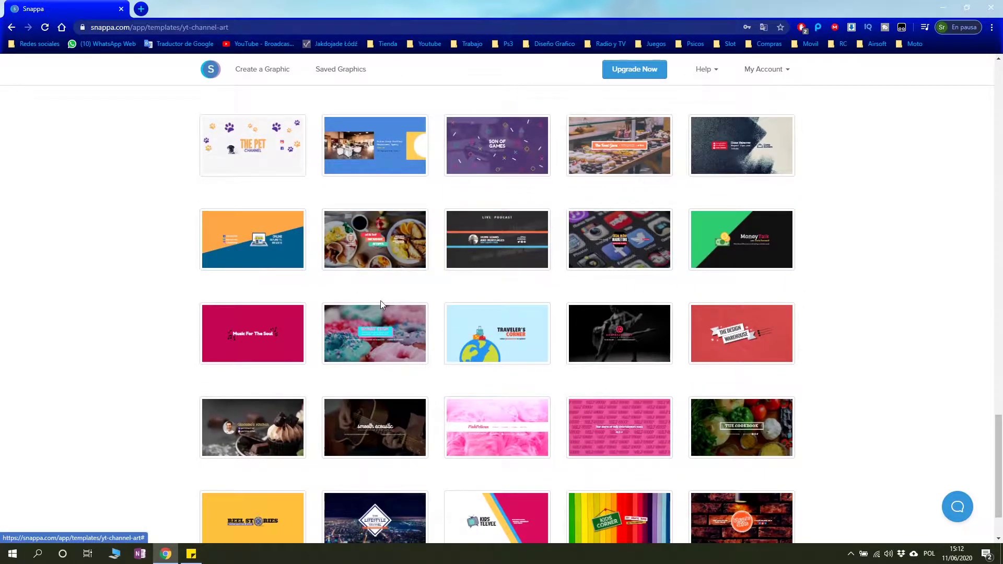
scroll(671, 373, down, 2)
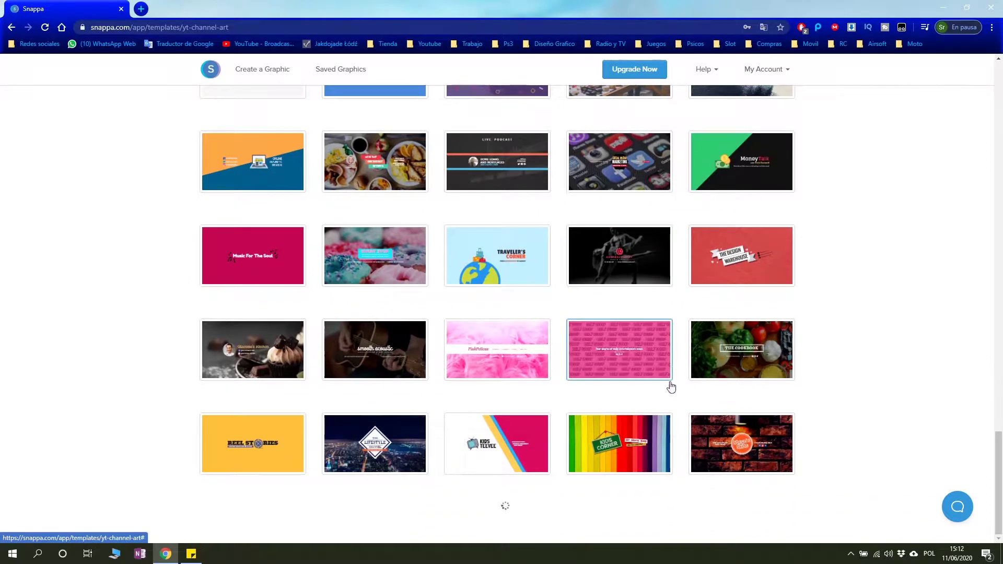
scroll(612, 330, down, 4)
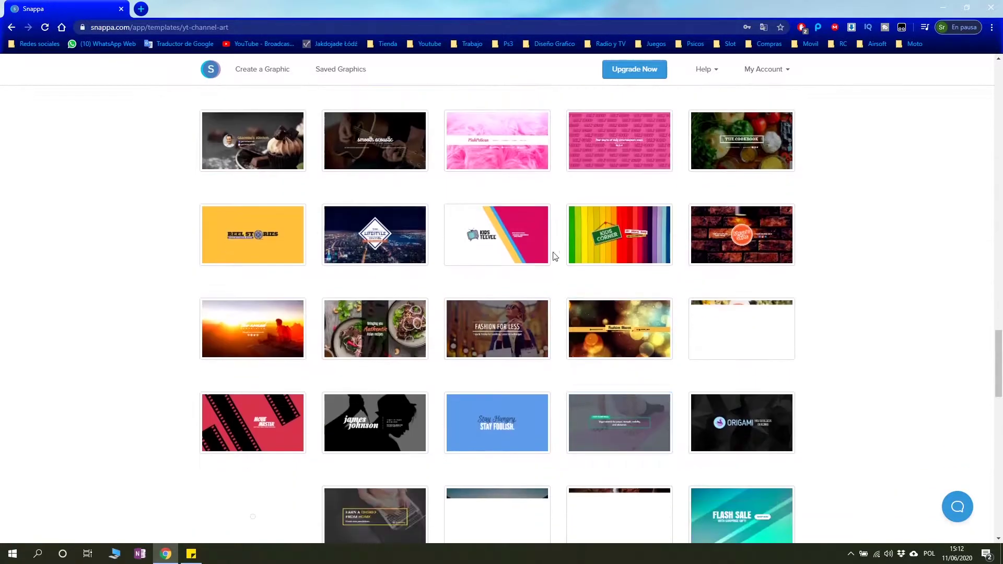
click(511, 224)
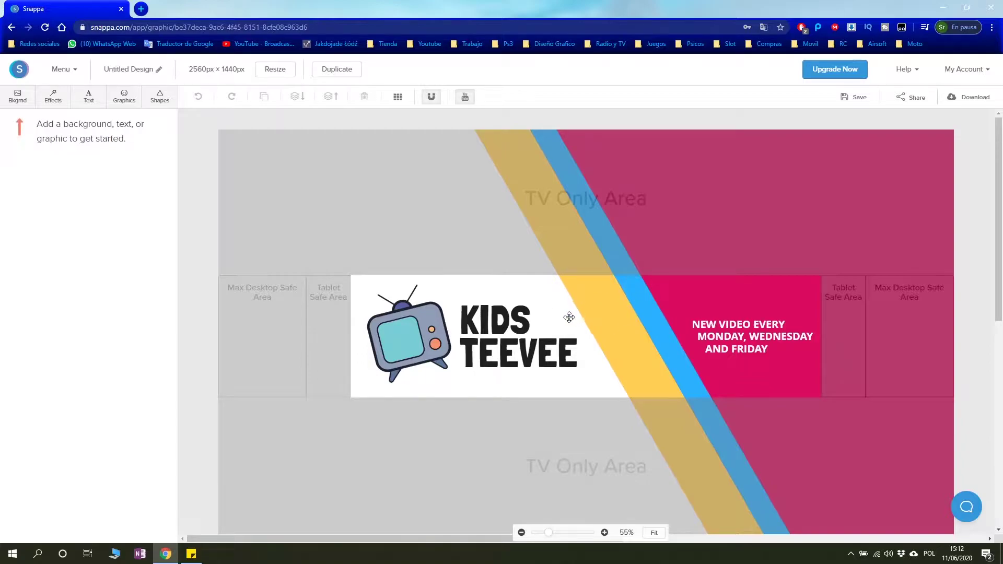
Step: Shift the yellow stripe and TV graphic left, and retitle KIDS TEEVEE to 'Tu canal'
mouse_move(569, 317)
mouse_down()
mouse_move(548, 340)
mouse_move(605, 473)
mouse_up()
mouse_move(389, 348)
mouse_down()
mouse_move(349, 355)
mouse_move(398, 352)
mouse_up()
click(506, 321)
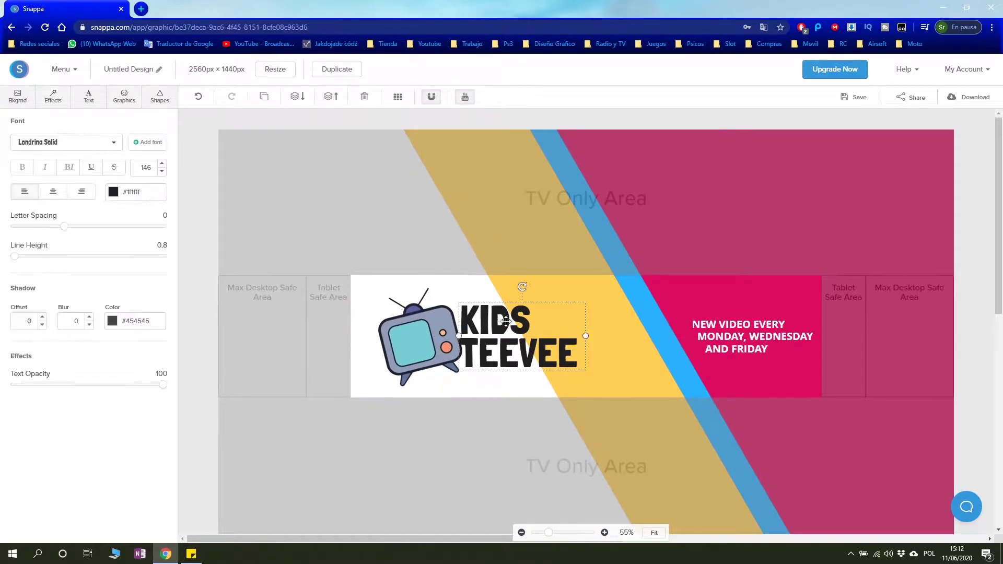
double_click(516, 324)
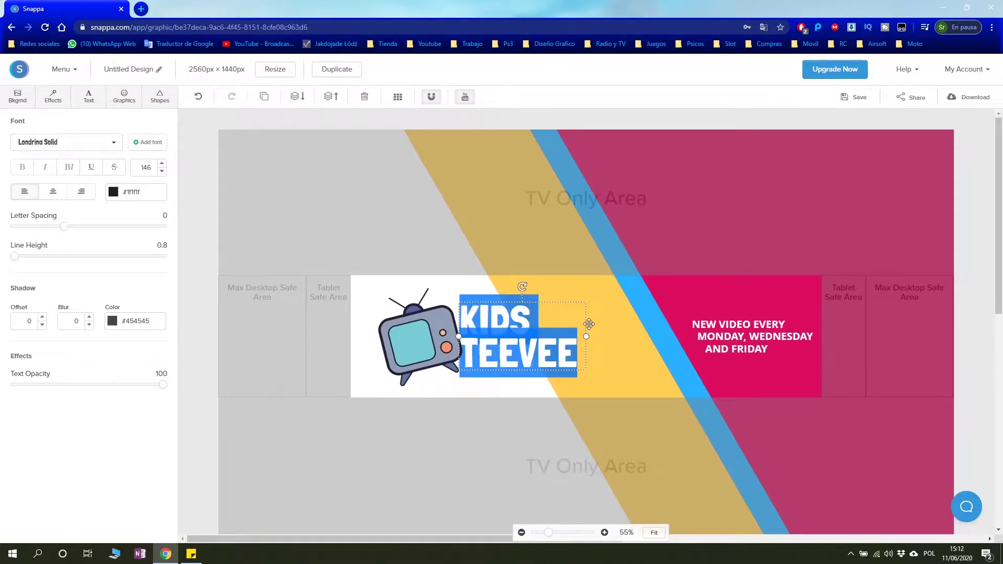
text(Tu canal)
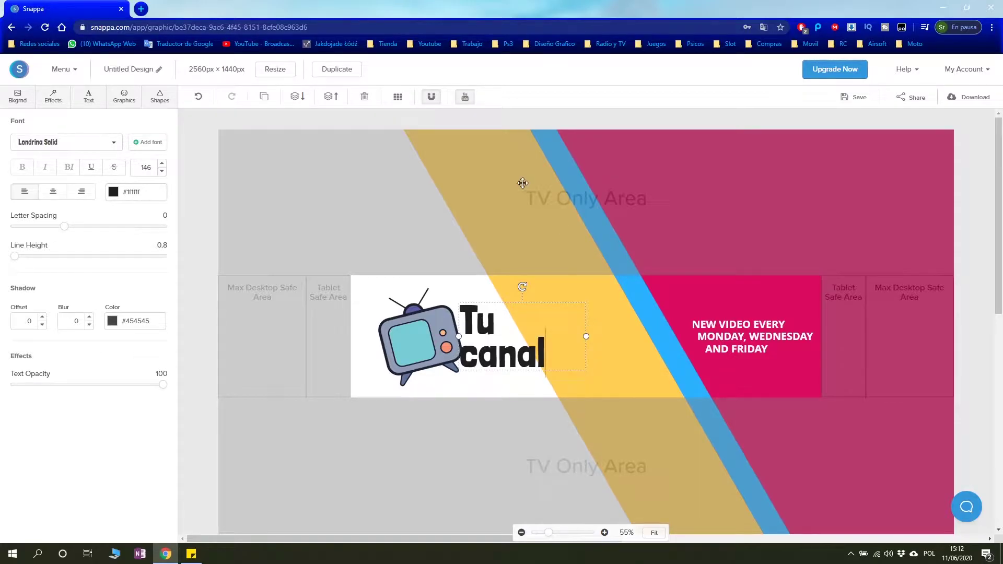
click(630, 318)
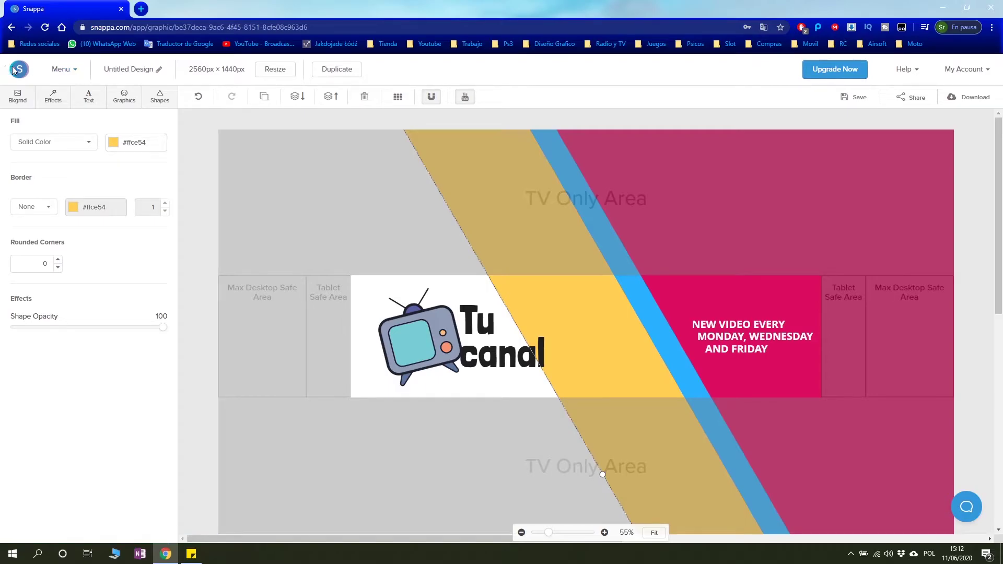
click(56, 74)
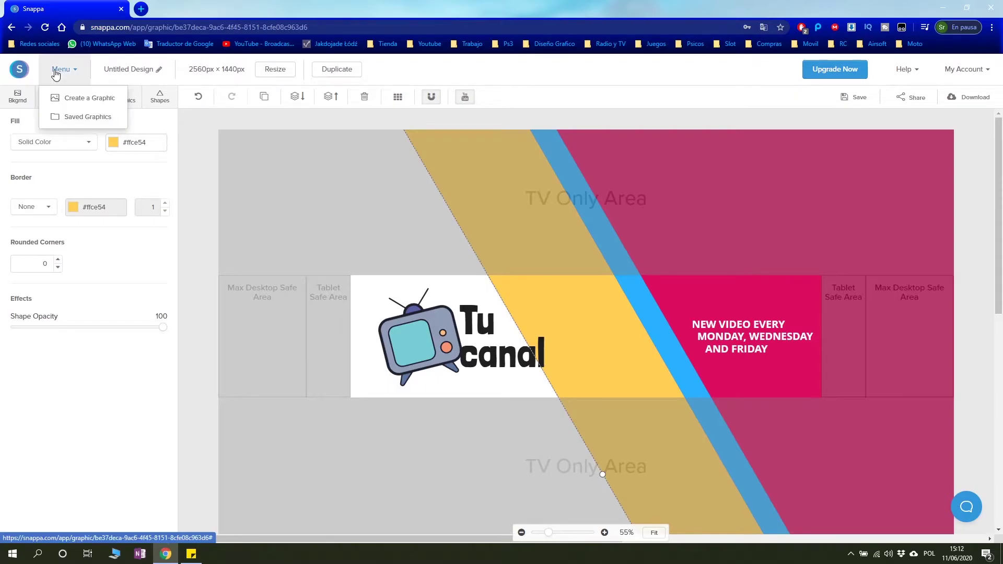
Step: Start a blank 2560 × 1440 px YouTube Channel Art design via Create a Graphic
click(114, 101)
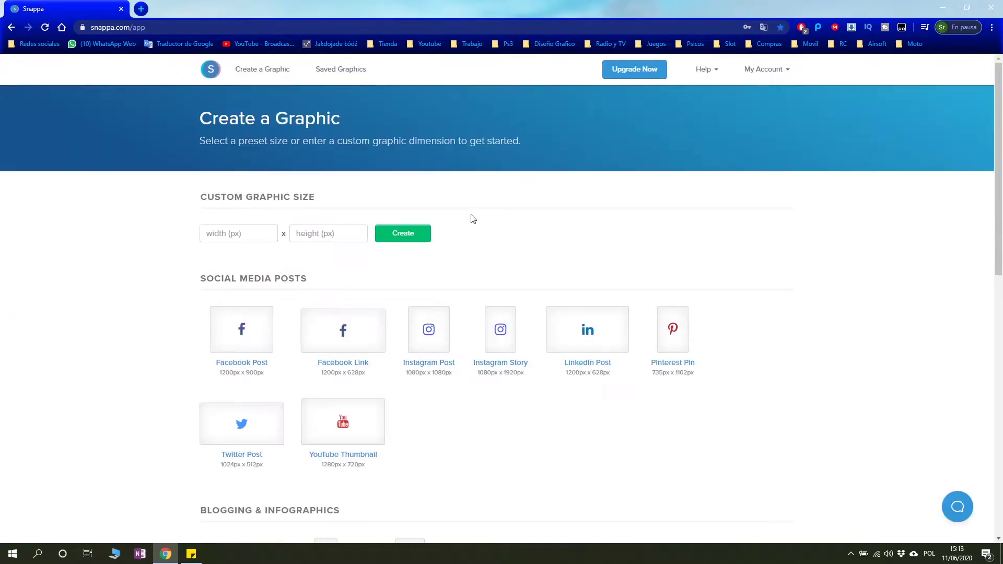
scroll(567, 310, down, 2)
scroll(510, 327, down, 2)
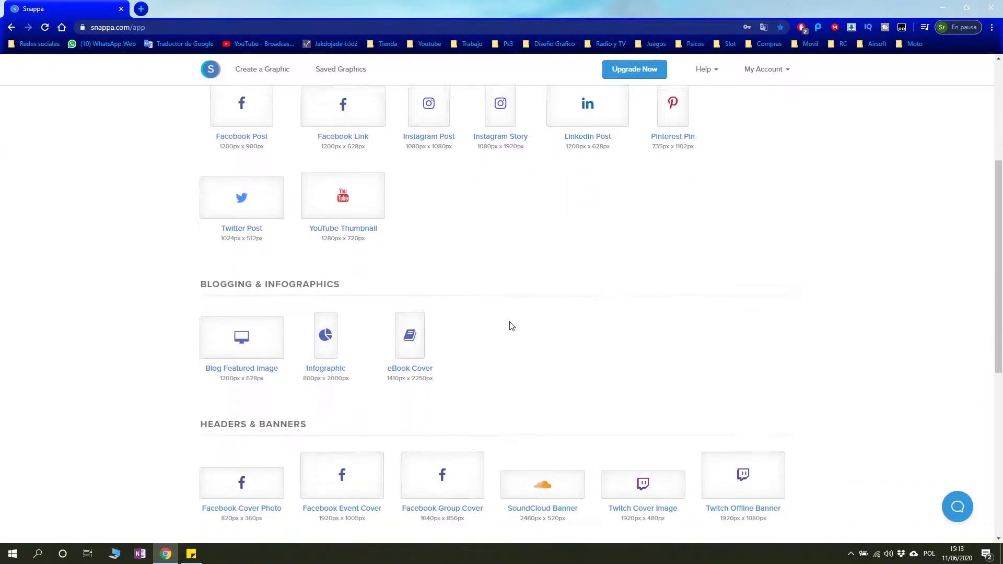
scroll(512, 319, down, 2)
scroll(459, 239, down, 2)
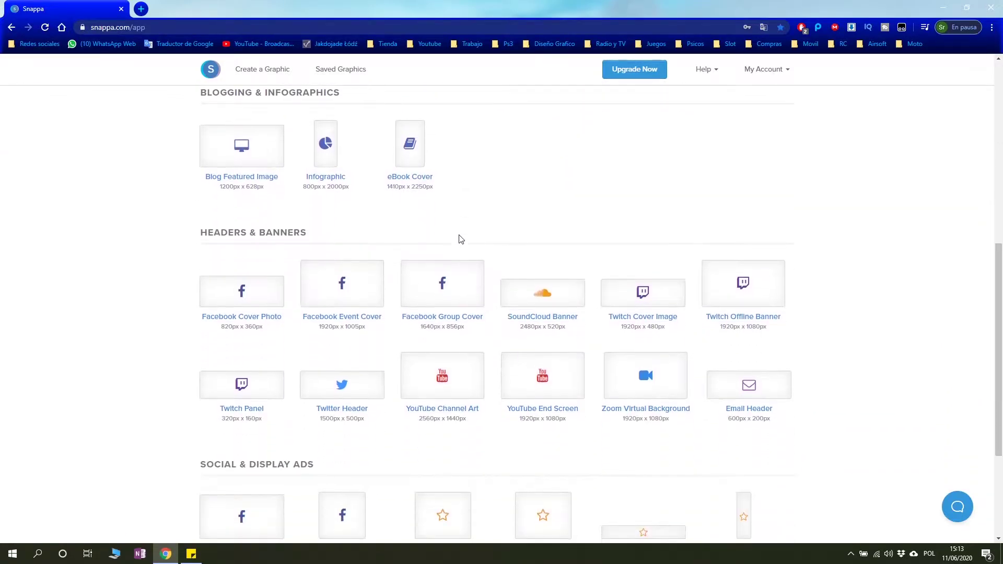
click(445, 377)
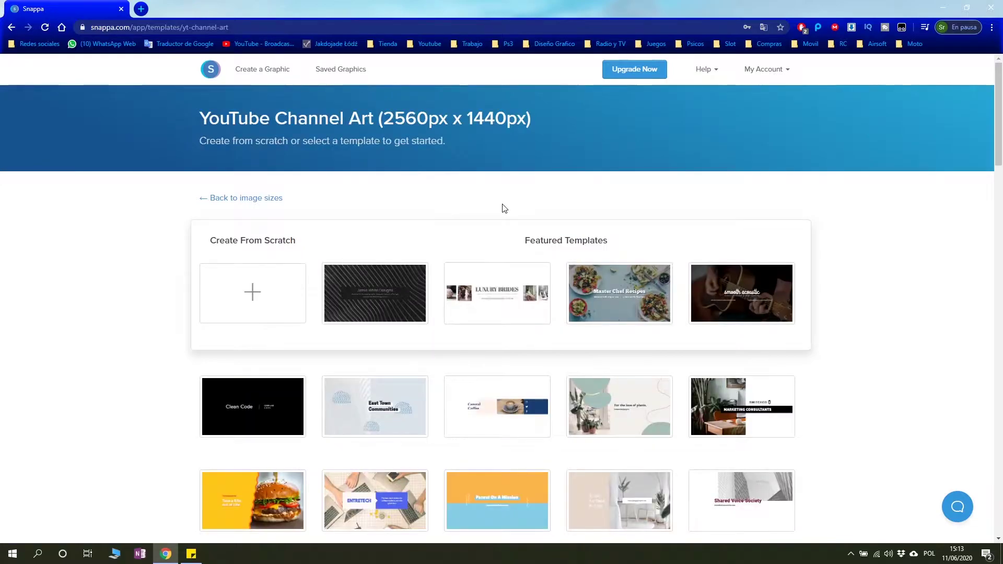
click(267, 286)
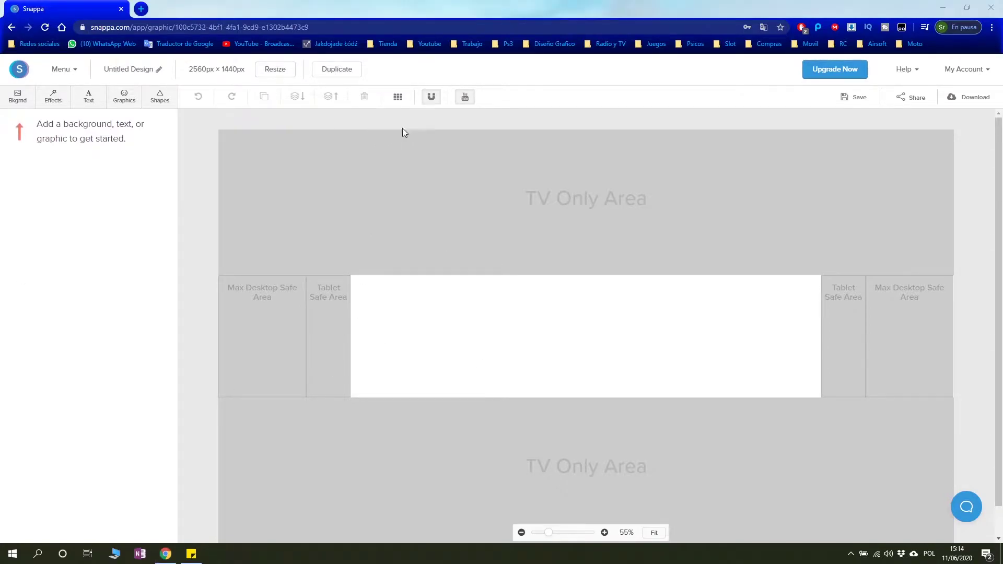
Step: Toggle the safe-area guides, leaving them on, and show the background photo library
click(474, 98)
double_click(474, 99)
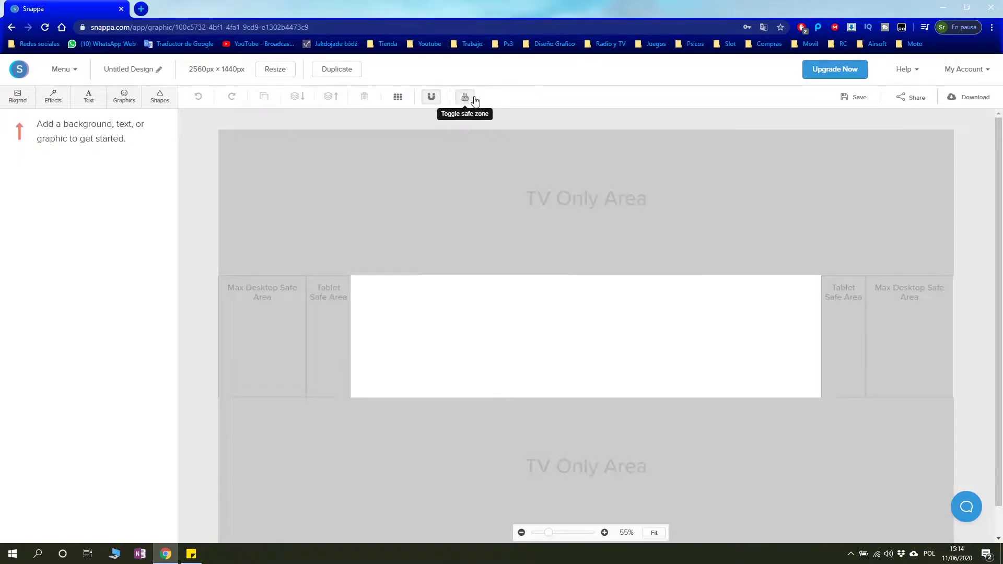
click(474, 99)
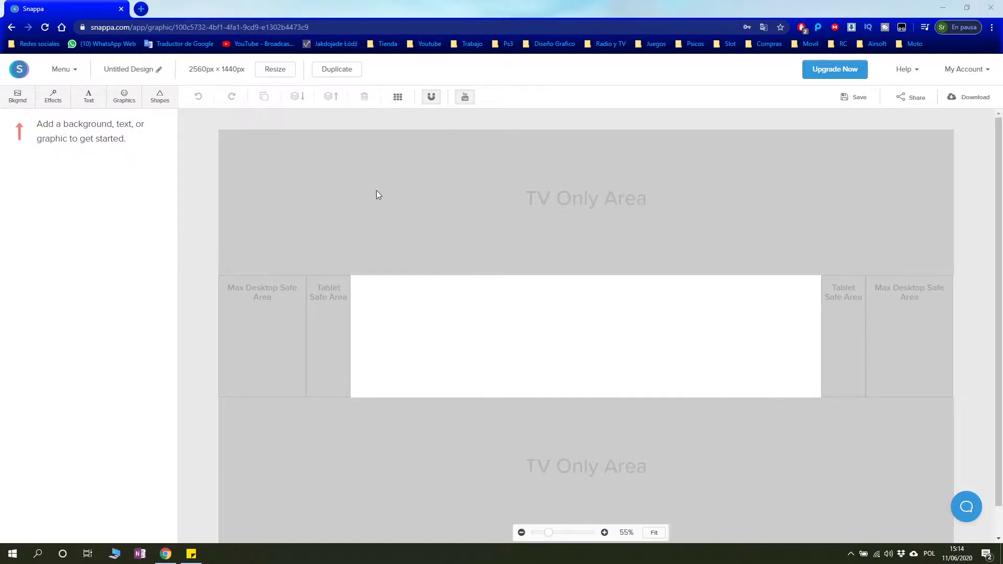
click(21, 103)
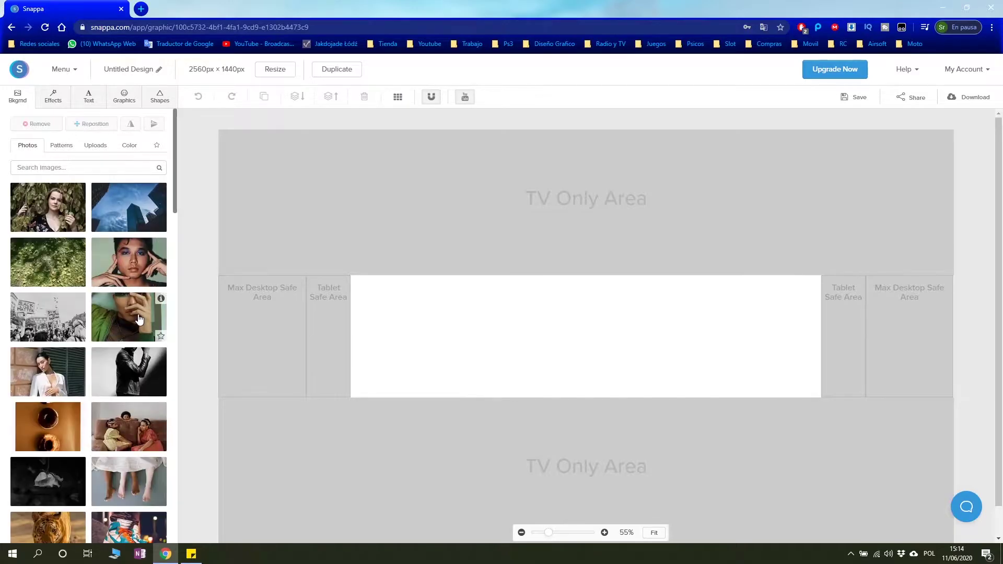
Step: Search the background photos for 'game' and scroll through the results
scroll(139, 319, down, 2)
scroll(139, 309, down, 2)
scroll(139, 305, down, 2)
scroll(141, 307, down, 2)
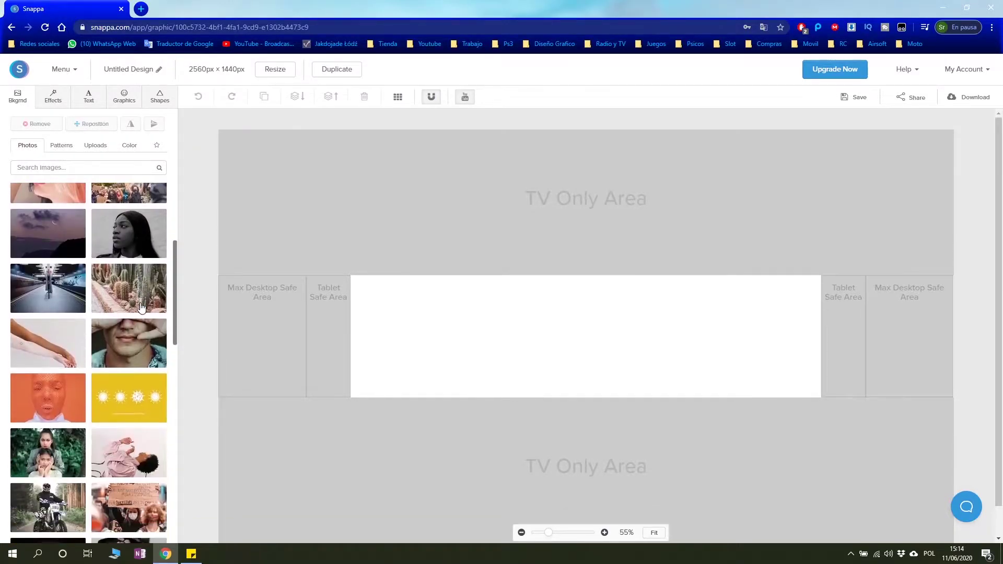
scroll(140, 308, down, 2)
scroll(140, 307, down, 2)
scroll(140, 307, down, 2)
click(59, 167)
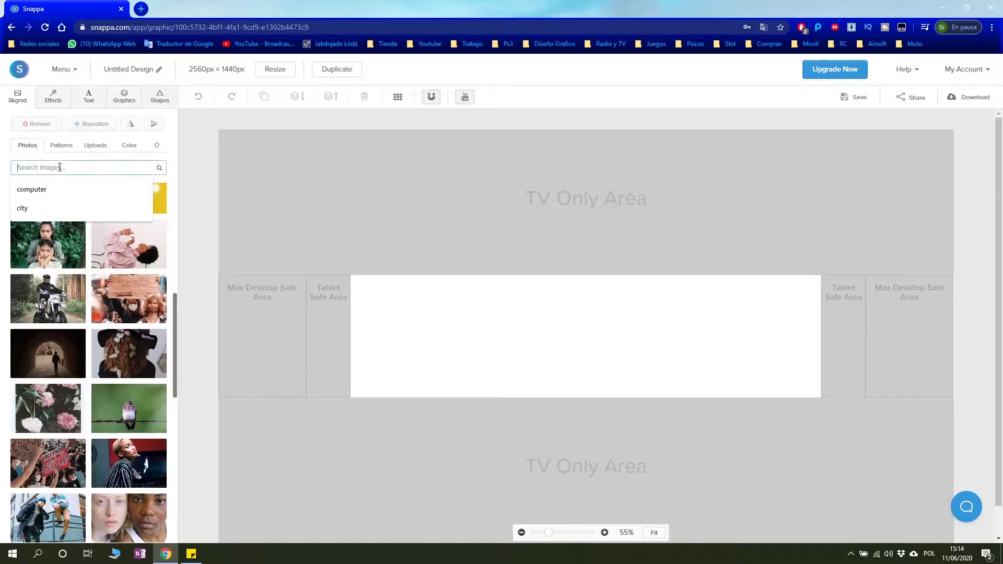
text(game)
key(Return)
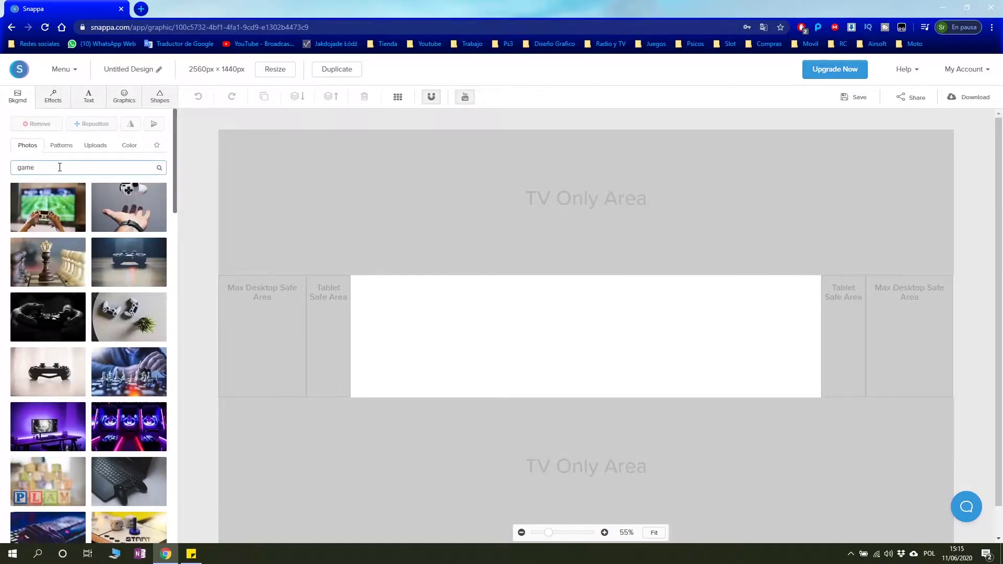
scroll(56, 245, down, 2)
scroll(56, 245, down, 1)
scroll(56, 246, down, 1)
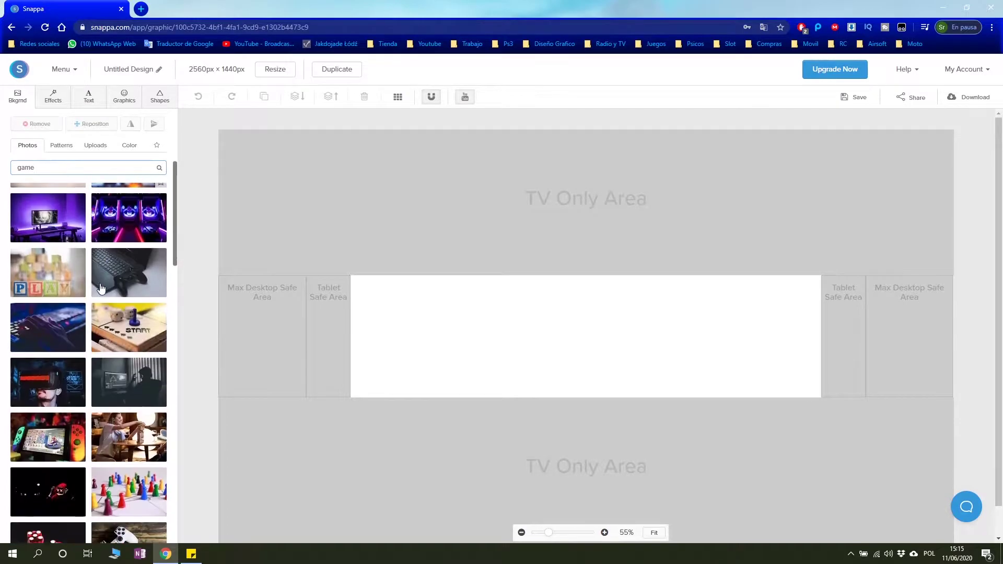
scroll(56, 246, down, 1)
scroll(78, 251, down, 3)
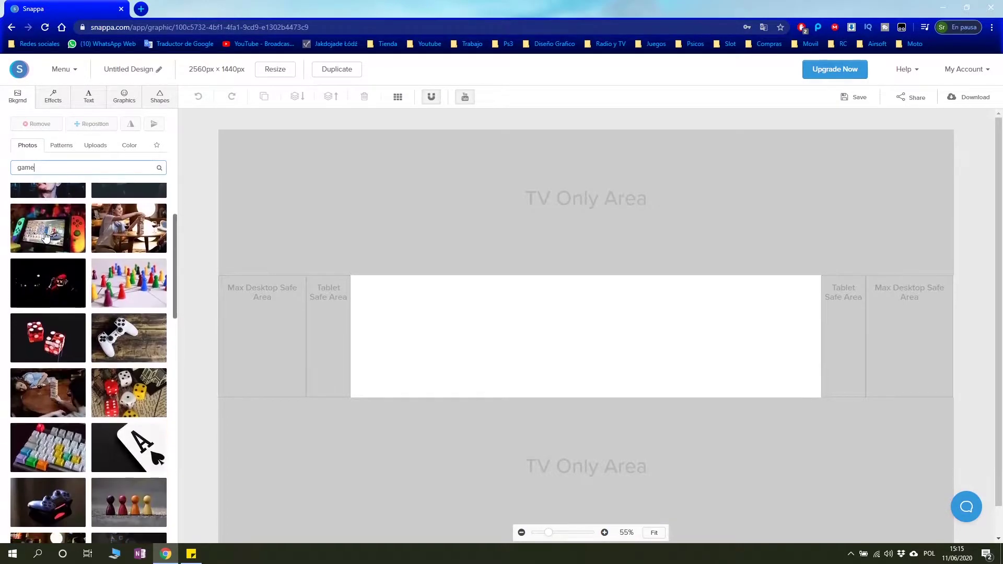
scroll(110, 282, down, 3)
scroll(130, 307, down, 3)
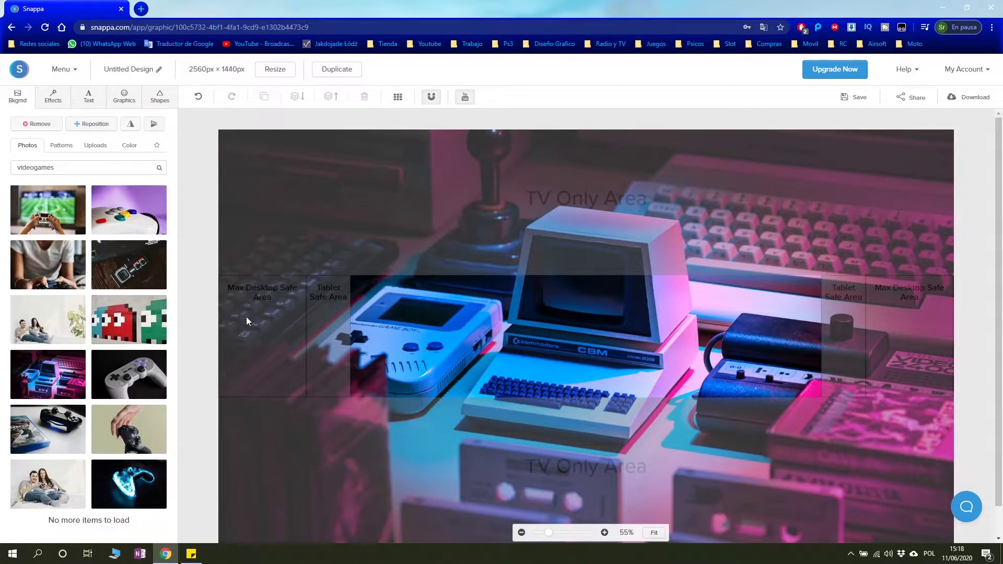
Step: Apply the pink-to-blue gradient pattern as the banner background
click(66, 149)
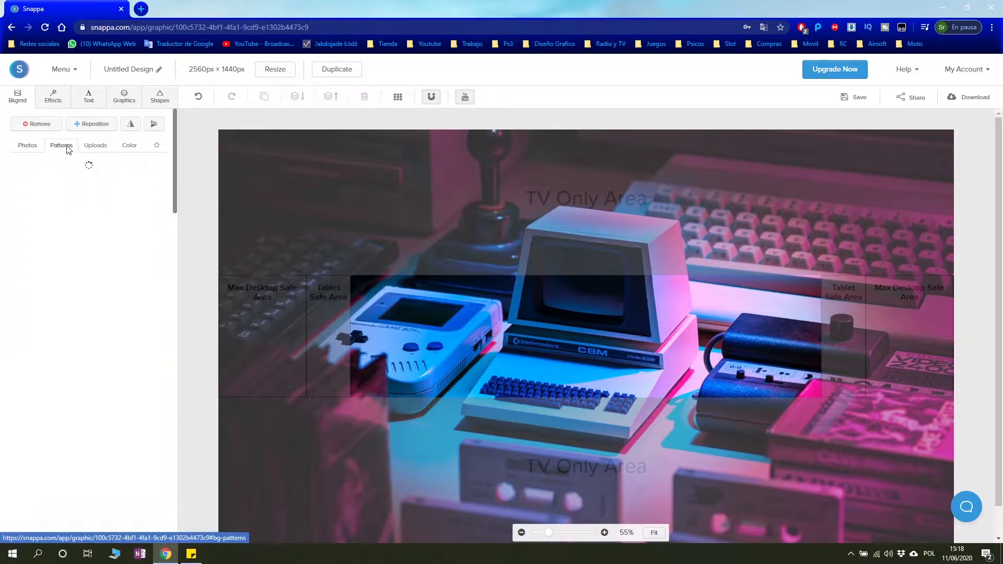
scroll(57, 191, down, 1)
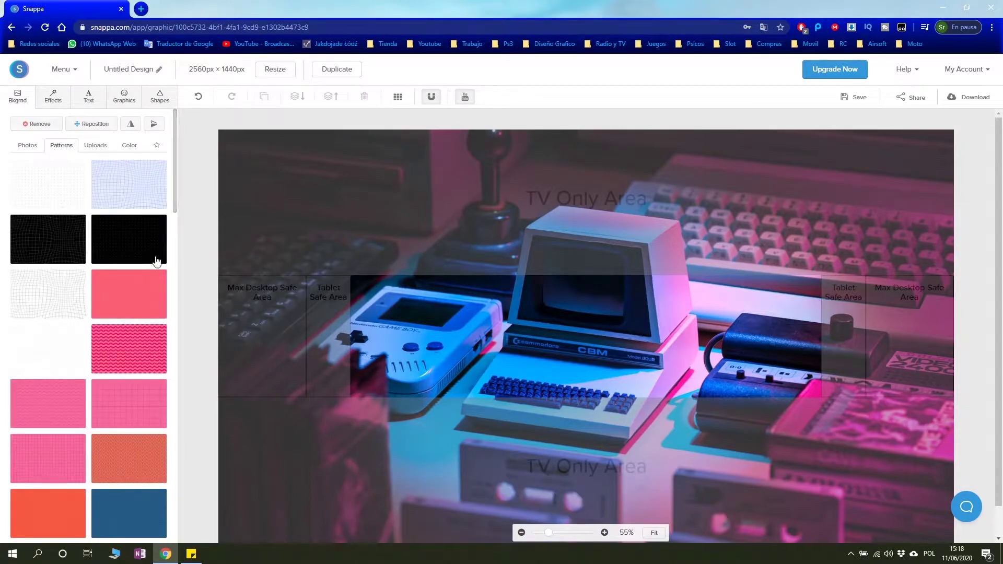
scroll(67, 246, down, 4)
scroll(81, 310, down, 5)
scroll(99, 336, up, 5)
scroll(94, 371, up, 5)
click(94, 145)
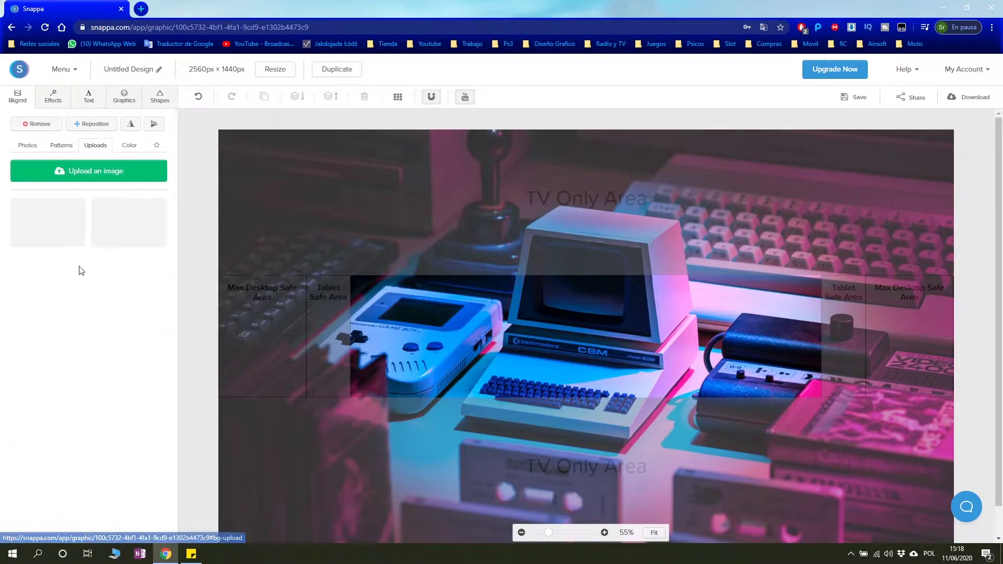
click(59, 147)
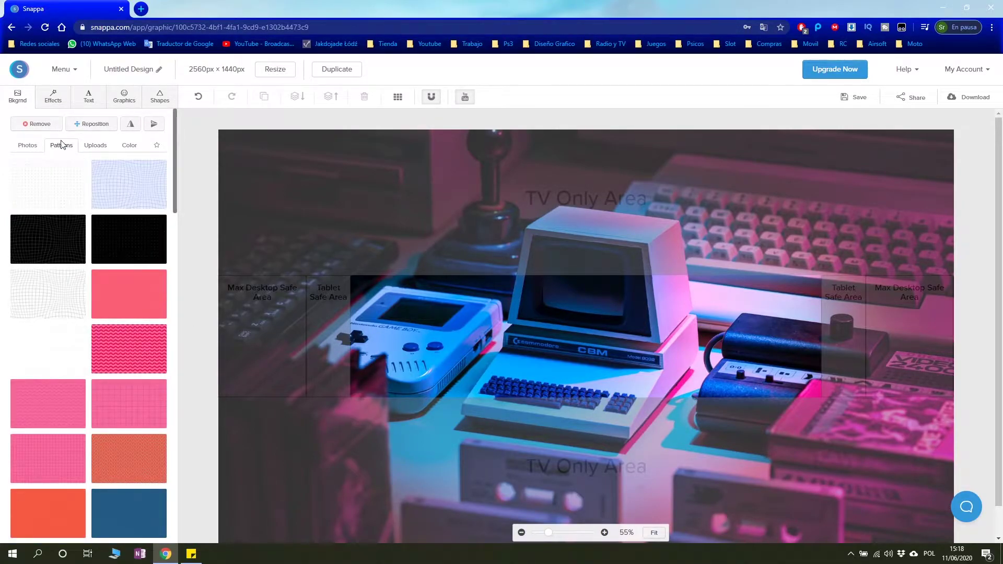
scroll(130, 332, down, 5)
scroll(130, 332, down, 3)
scroll(130, 332, down, 2)
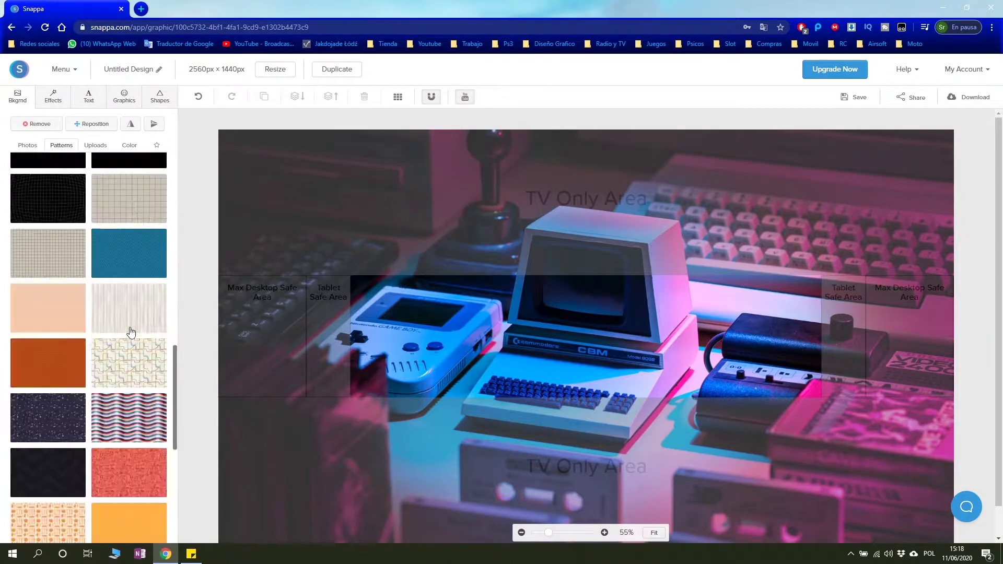
scroll(128, 314, down, 3)
scroll(128, 306, down, 2)
scroll(127, 307, down, 5)
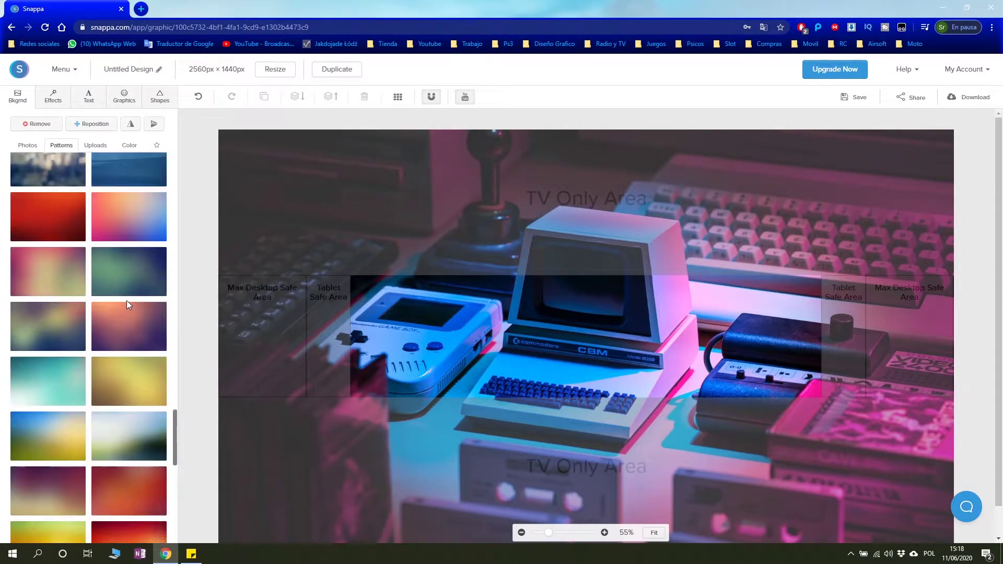
scroll(126, 305, down, 3)
click(119, 319)
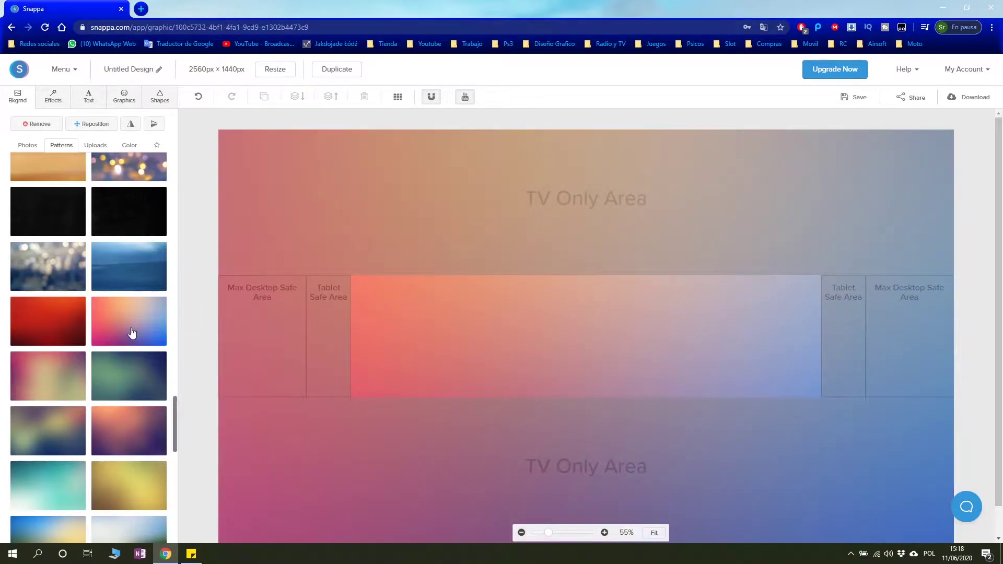
Step: Scale the gradient background up slightly and apply the reposition
click(93, 124)
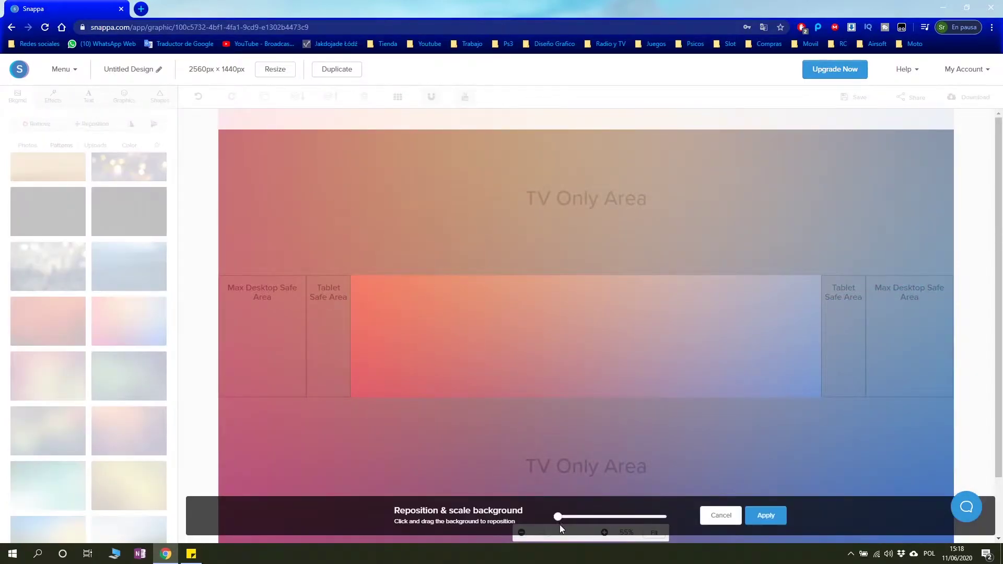
mouse_move(558, 517)
mouse_down()
mouse_move(688, 510)
mouse_move(410, 497)
mouse_up()
click(721, 516)
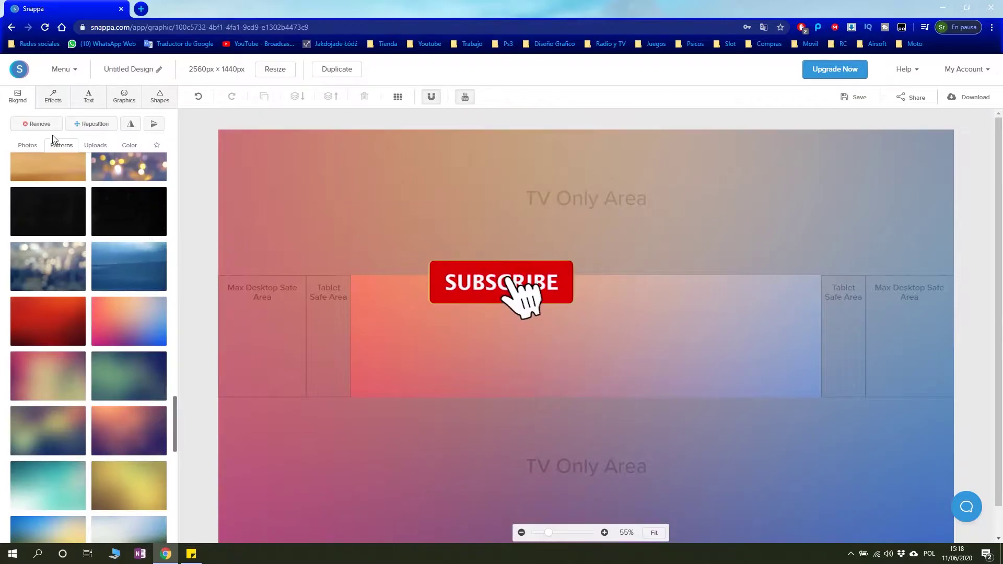
click(39, 148)
scroll(142, 359, down, 5)
scroll(142, 360, down, 5)
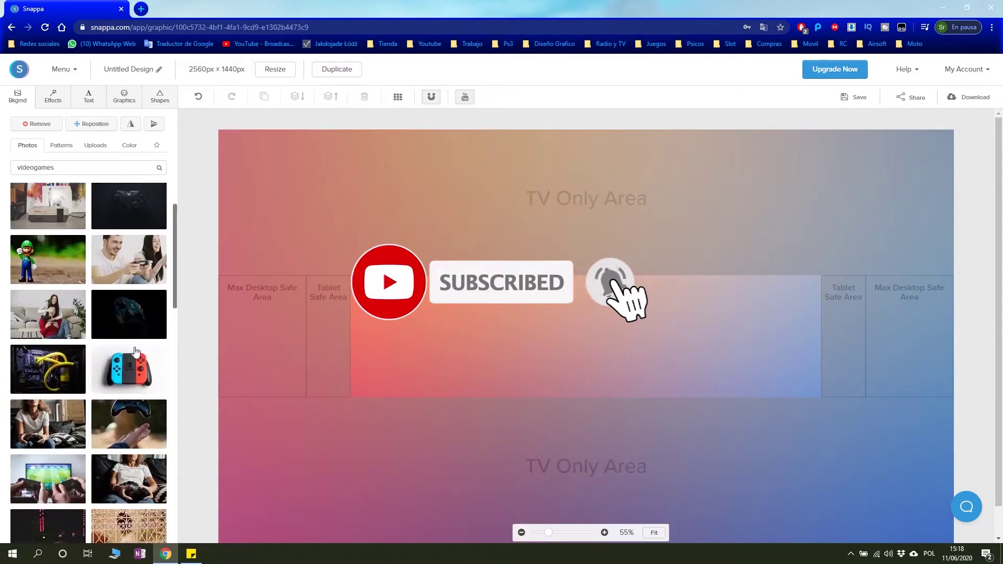
scroll(142, 359, down, 5)
scroll(142, 359, down, 5)
scroll(142, 360, down, 5)
scroll(142, 359, down, 5)
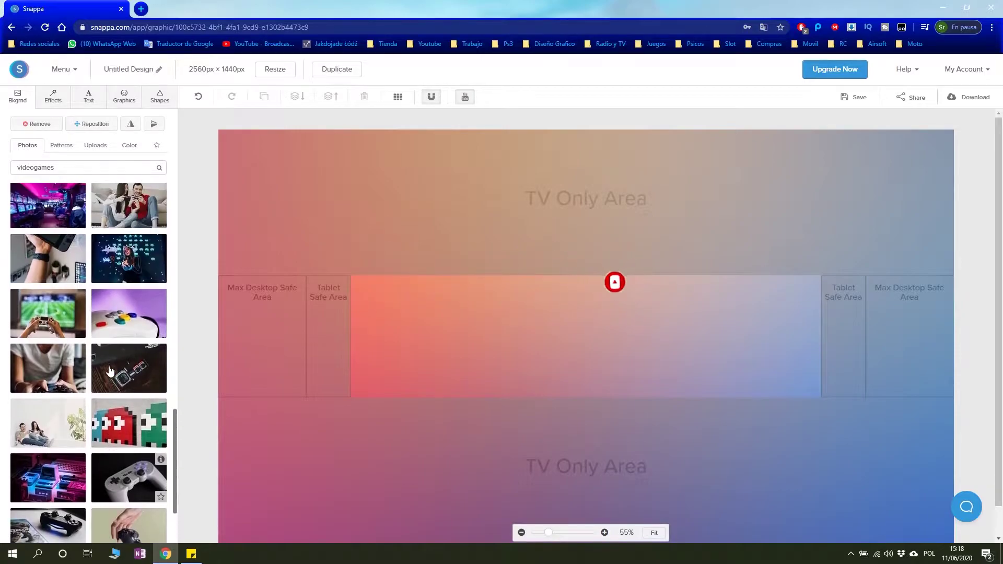
click(48, 377)
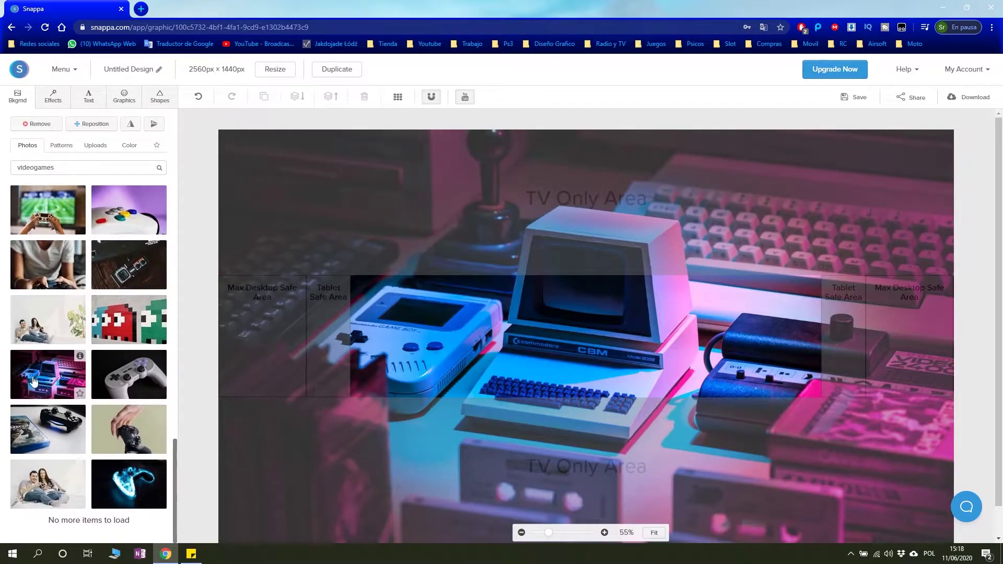
click(84, 126)
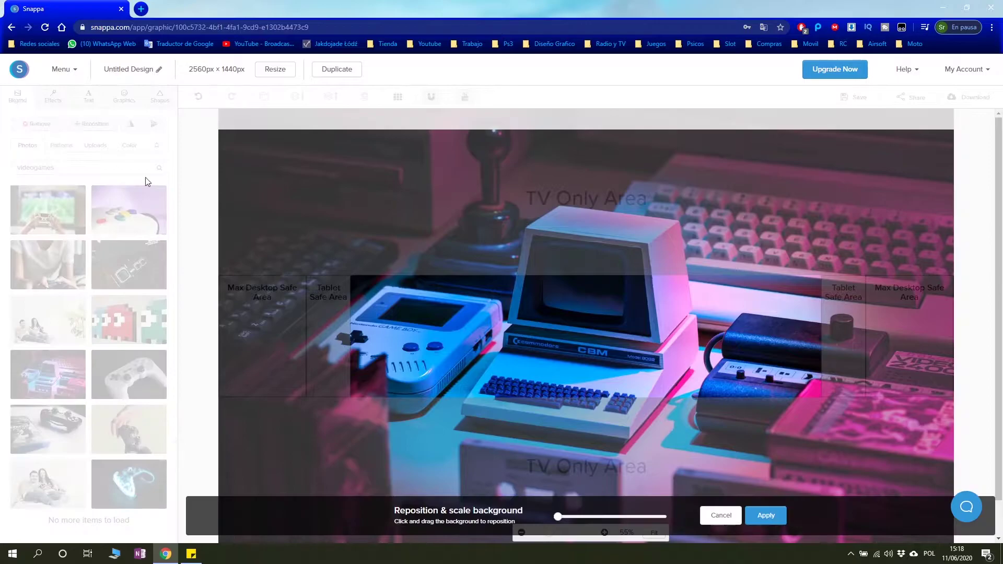
mouse_move(558, 517)
mouse_down()
mouse_move(645, 522)
mouse_move(558, 517)
mouse_up()
click(767, 516)
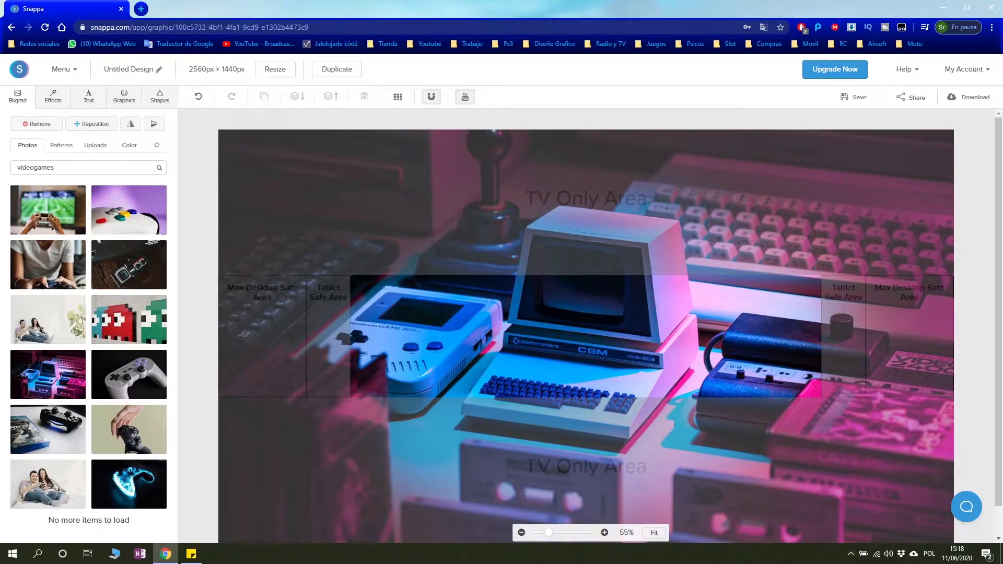
Step: Add a colour overlay to the background at strength 12, initially light grey
click(64, 102)
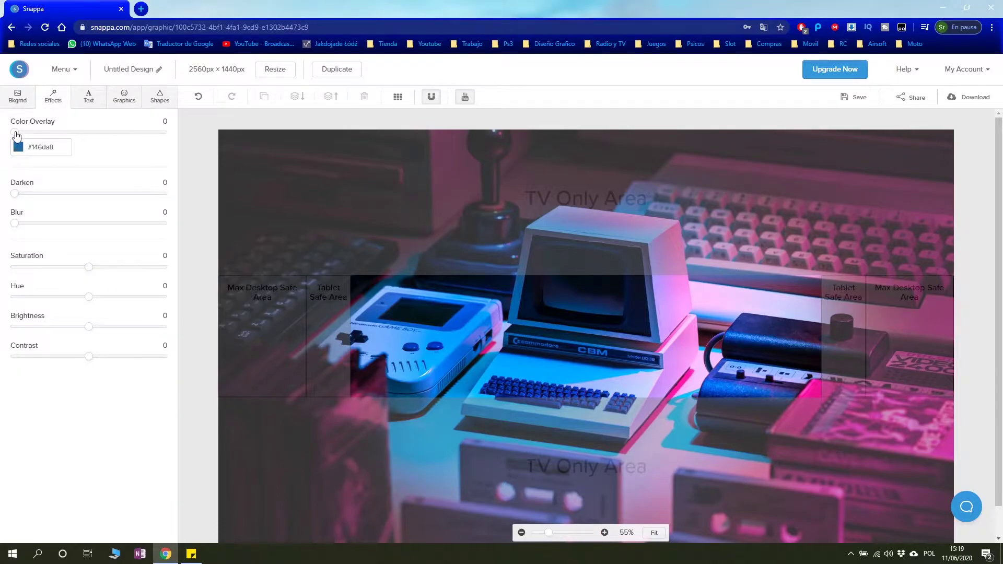
drag(16, 134, 188, 144)
click(18, 147)
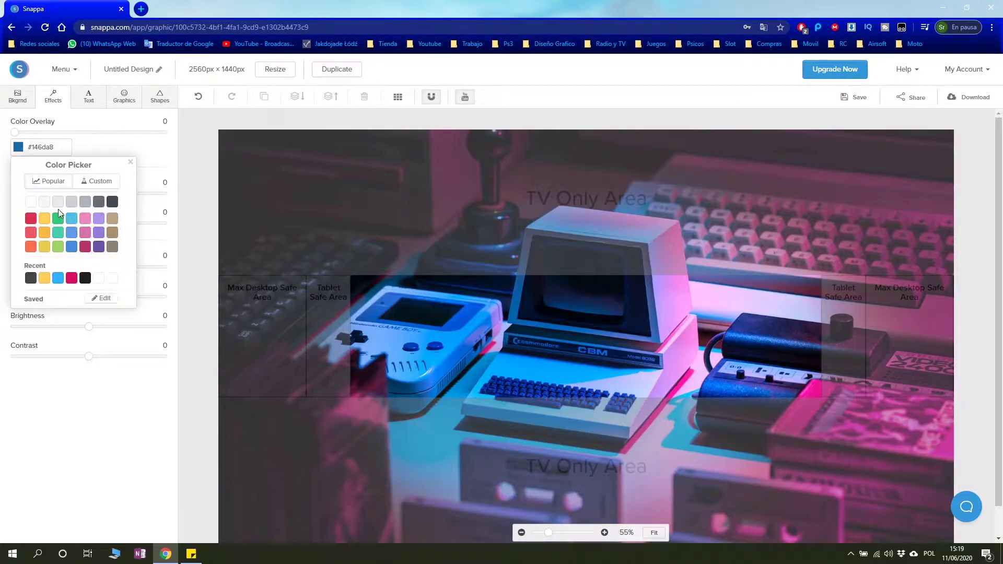
click(58, 208)
click(73, 207)
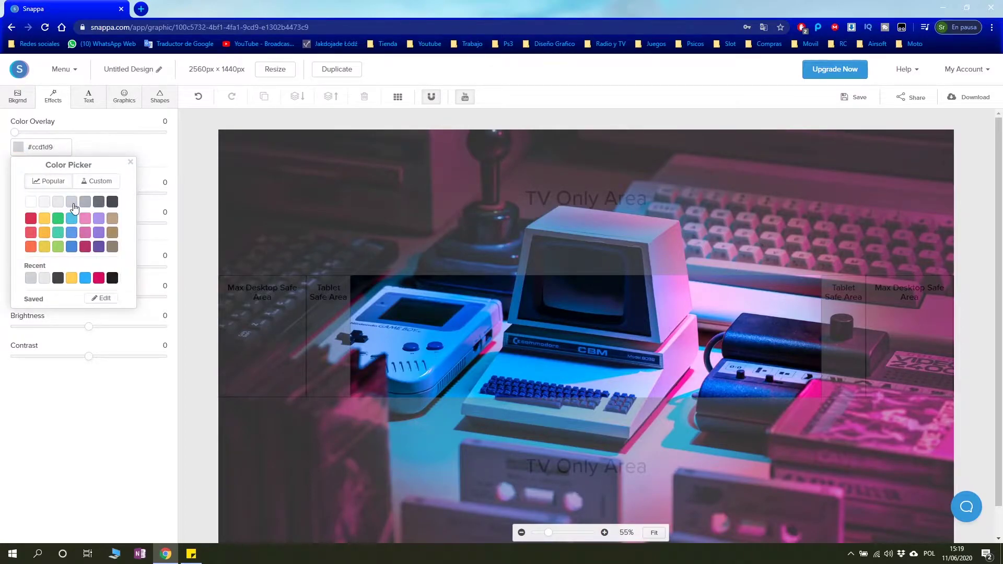
click(131, 157)
drag(15, 135, 32, 131)
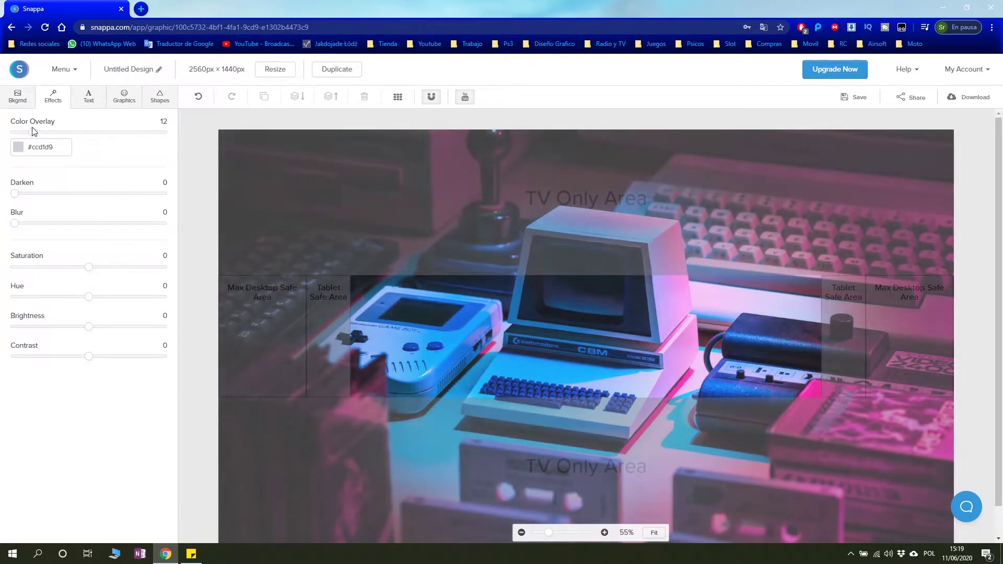
Step: Change the overlay colour to light blue #4fc1e9
click(21, 149)
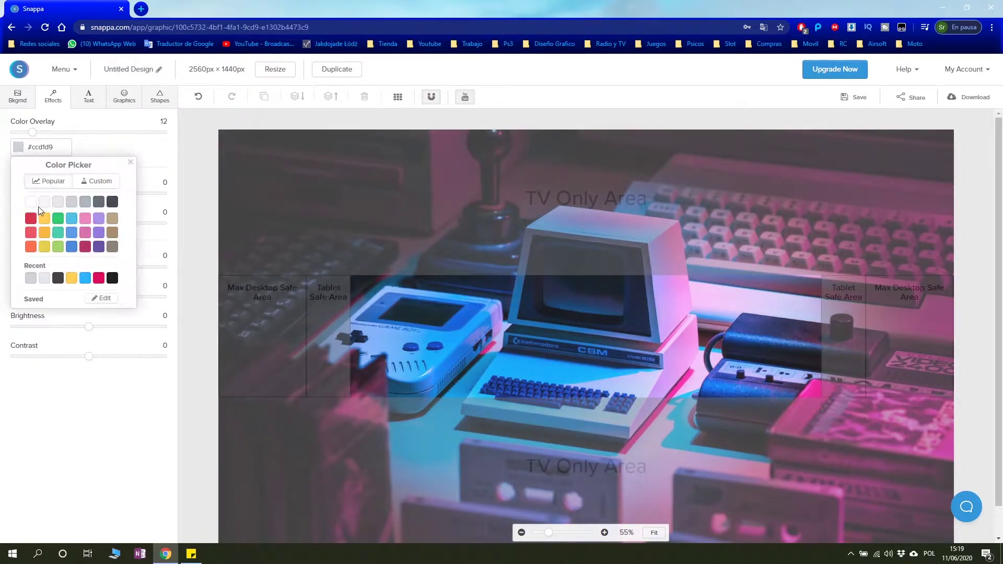
click(72, 219)
click(101, 456)
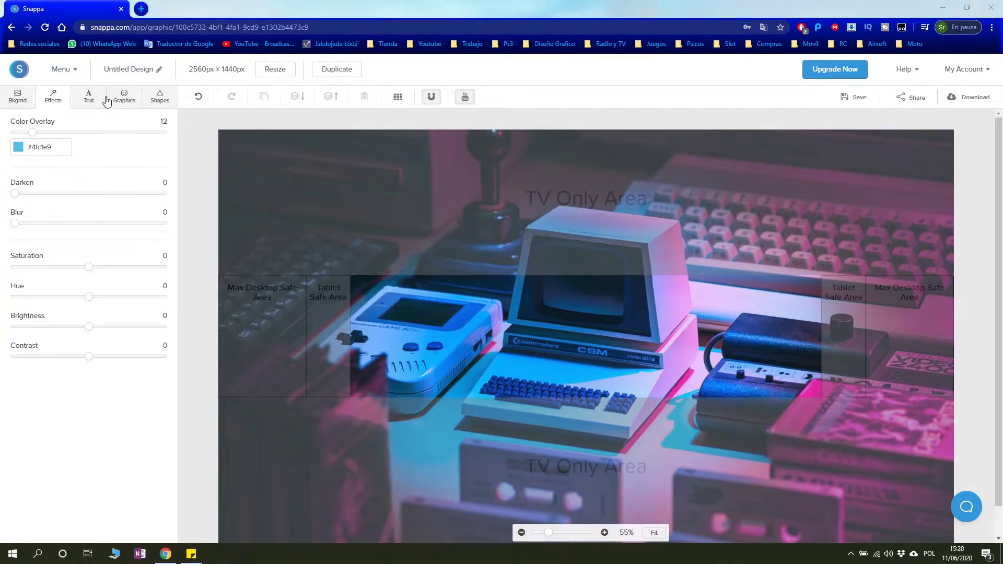
Step: Add a heading in the banner centre and replace its text with WILK
click(89, 98)
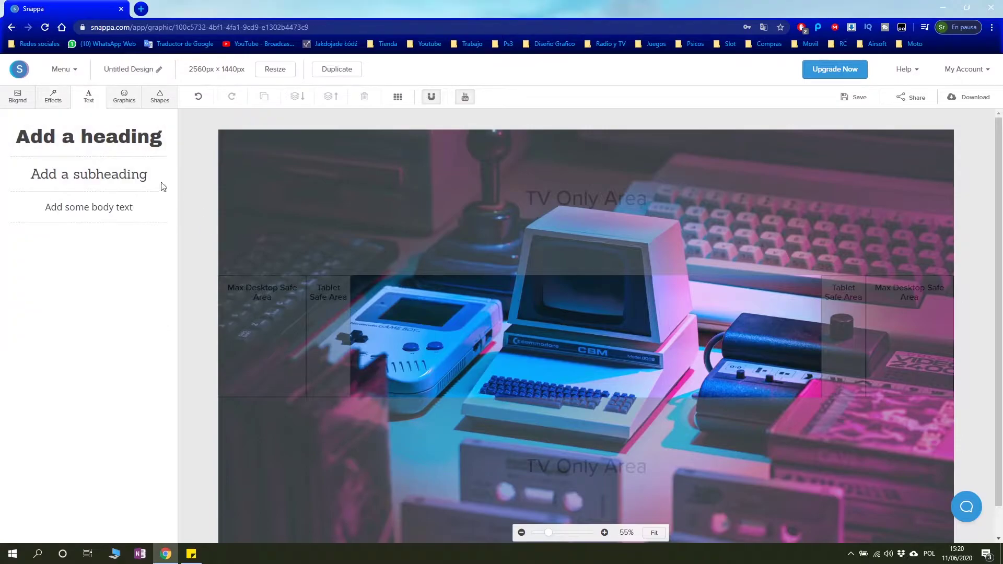
click(112, 137)
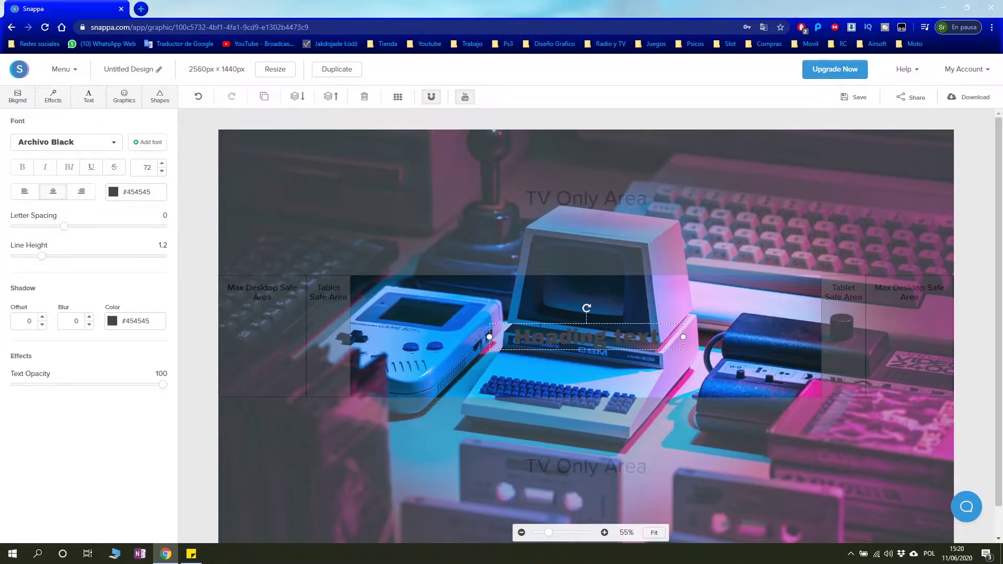
double_click(602, 338)
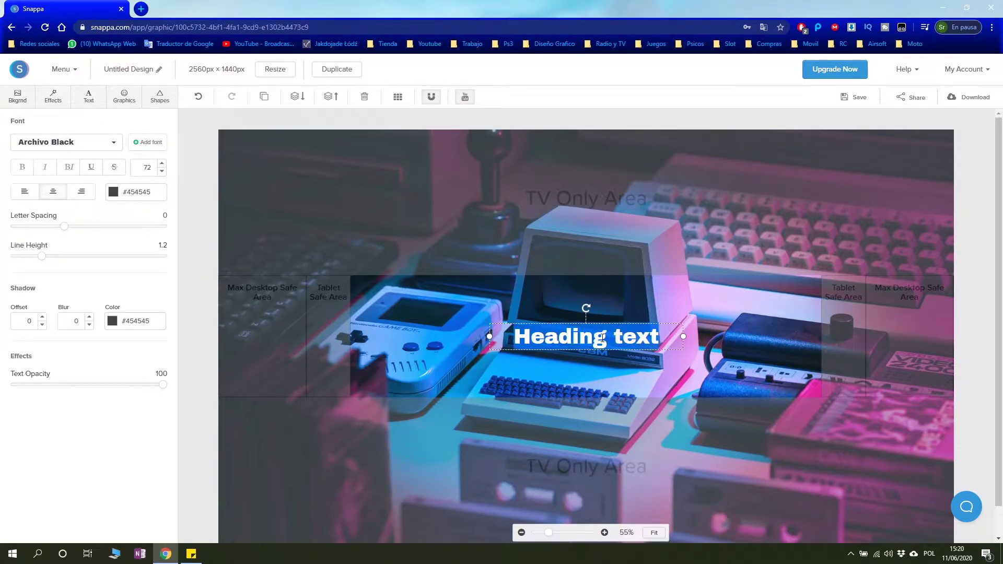
text(WILK)
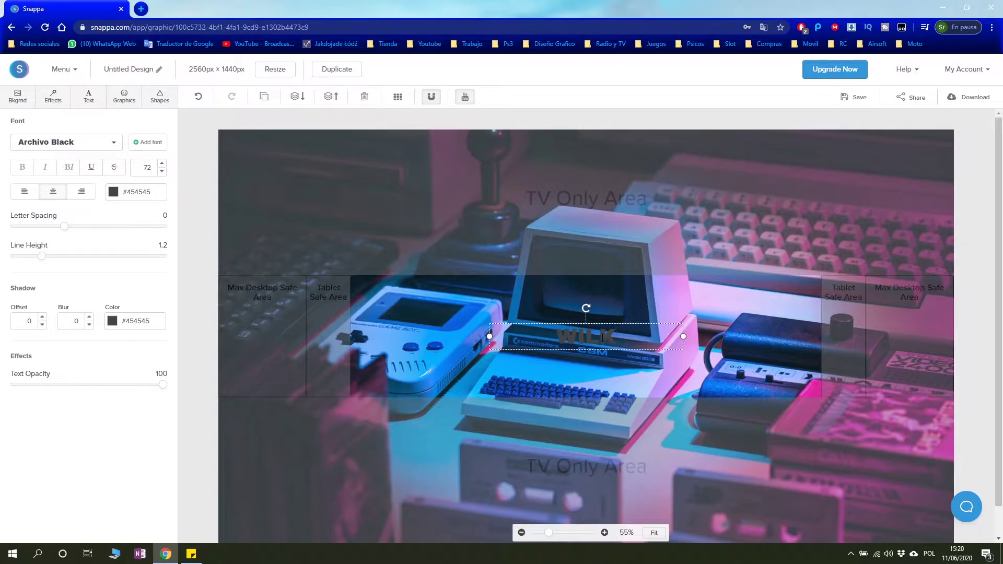
Step: Set WILK in Architects Daughter at size 100, white, with letter spacing 11
click(110, 147)
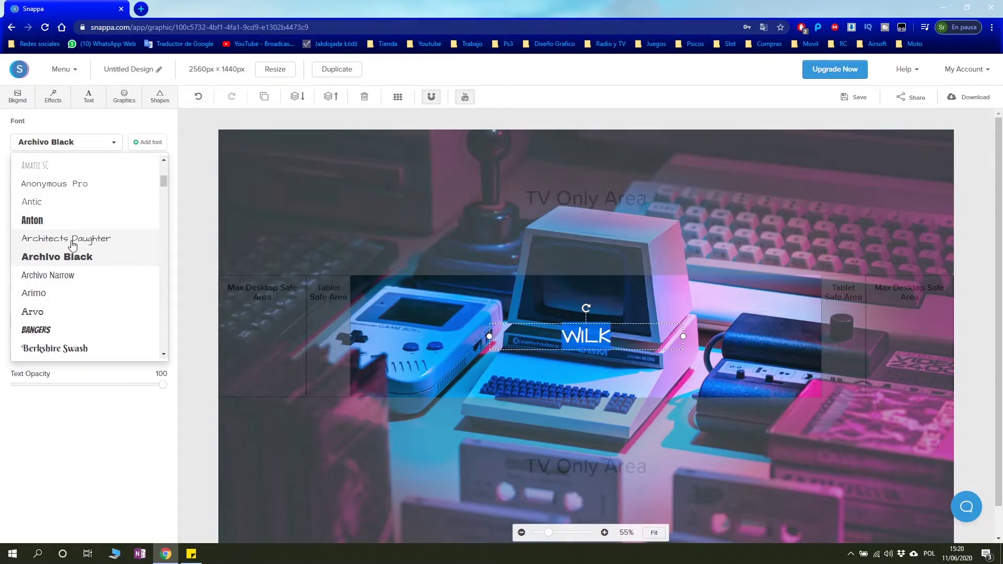
scroll(69, 294, down, 1)
scroll(73, 261, down, 5)
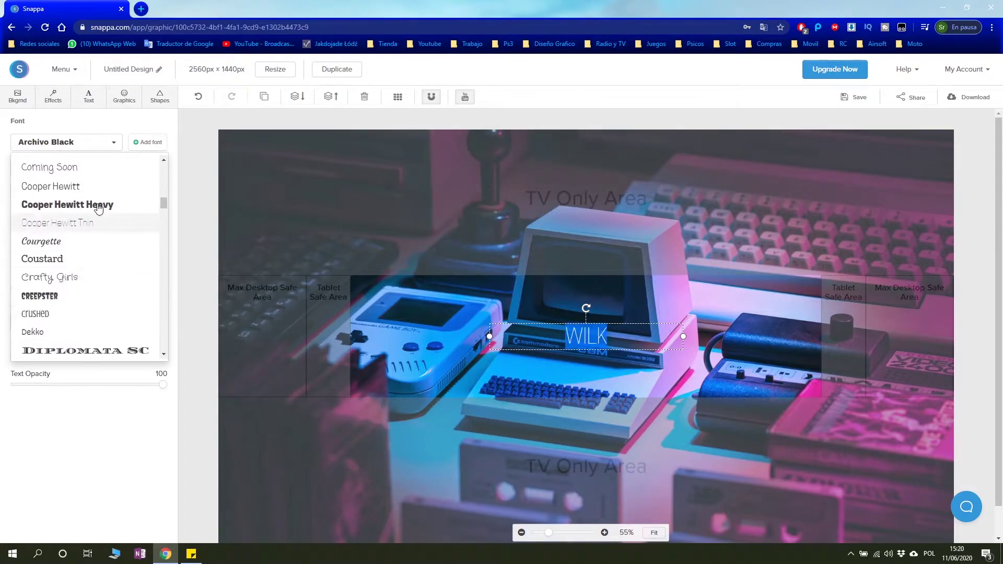
click(96, 473)
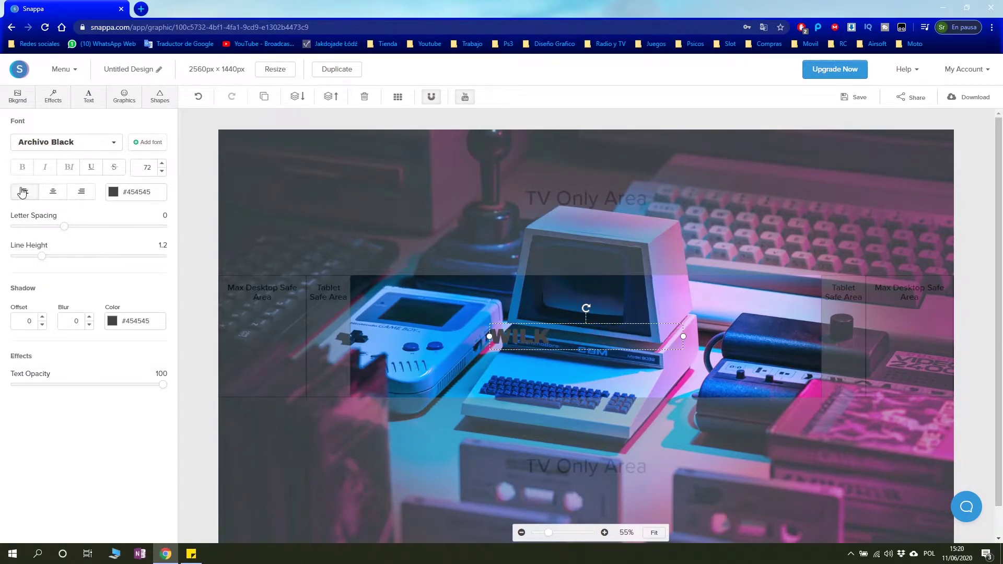
click(130, 199)
click(74, 217)
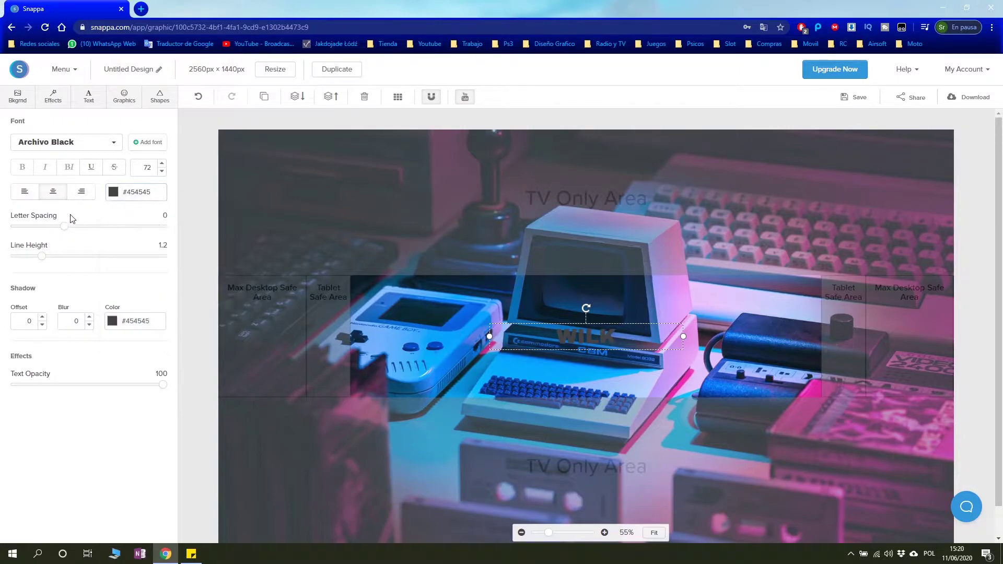
mouse_move(64, 227)
mouse_down()
mouse_move(20, 239)
mouse_move(68, 256)
mouse_up()
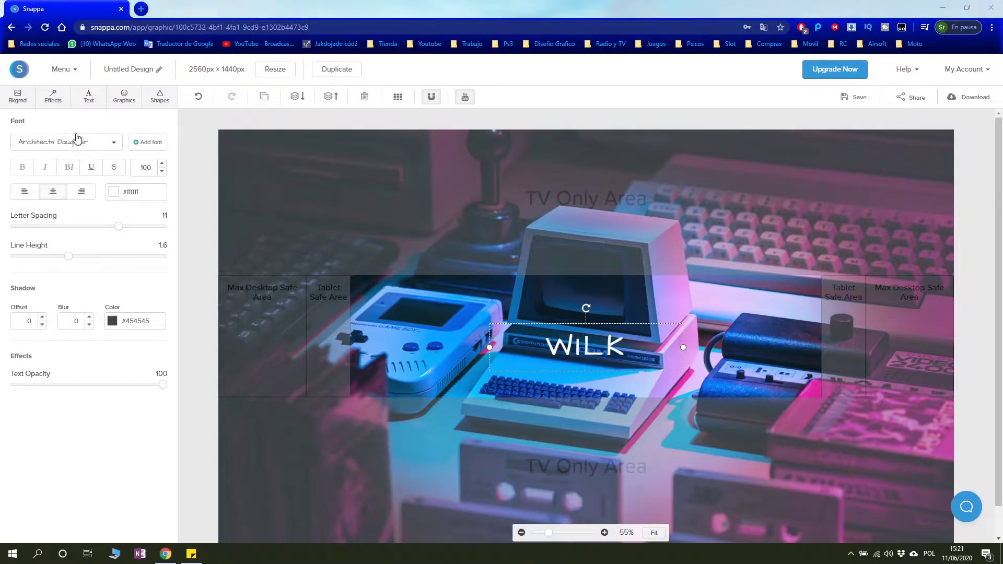
Step: Move the WILK title left onto the Game Boy
double_click(155, 167)
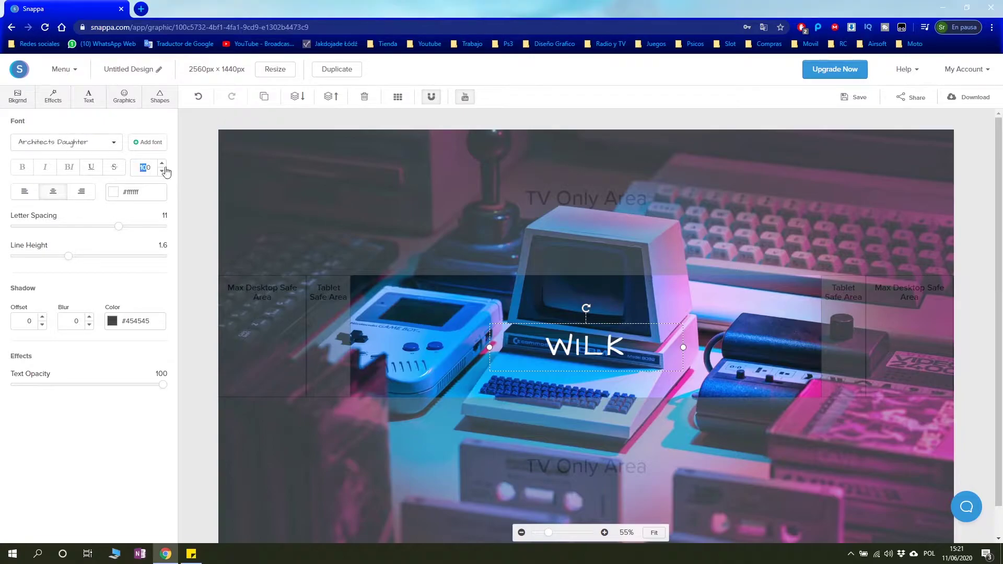
double_click(606, 324)
click(542, 312)
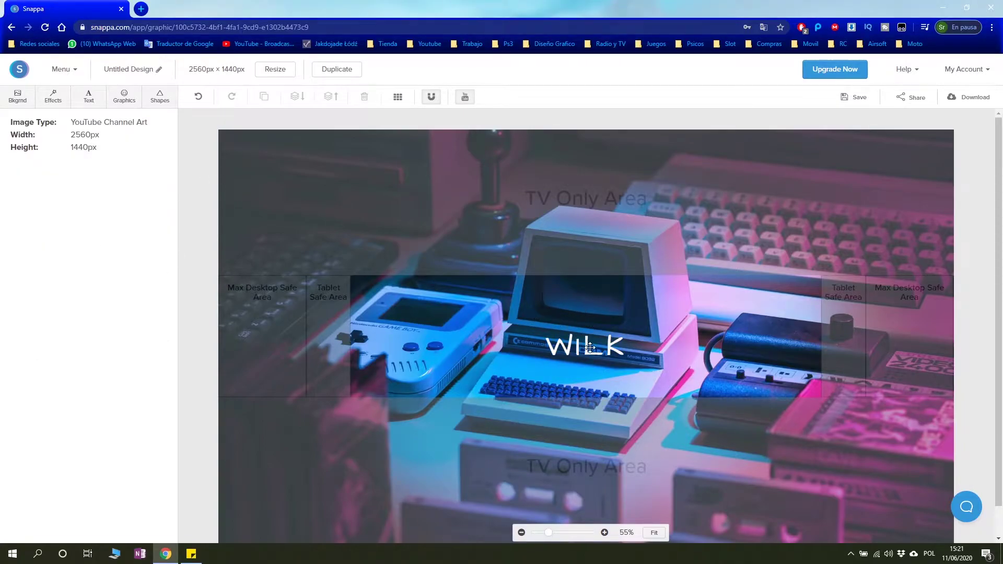
mouse_move(590, 347)
mouse_down()
mouse_move(423, 308)
mouse_move(451, 301)
mouse_up()
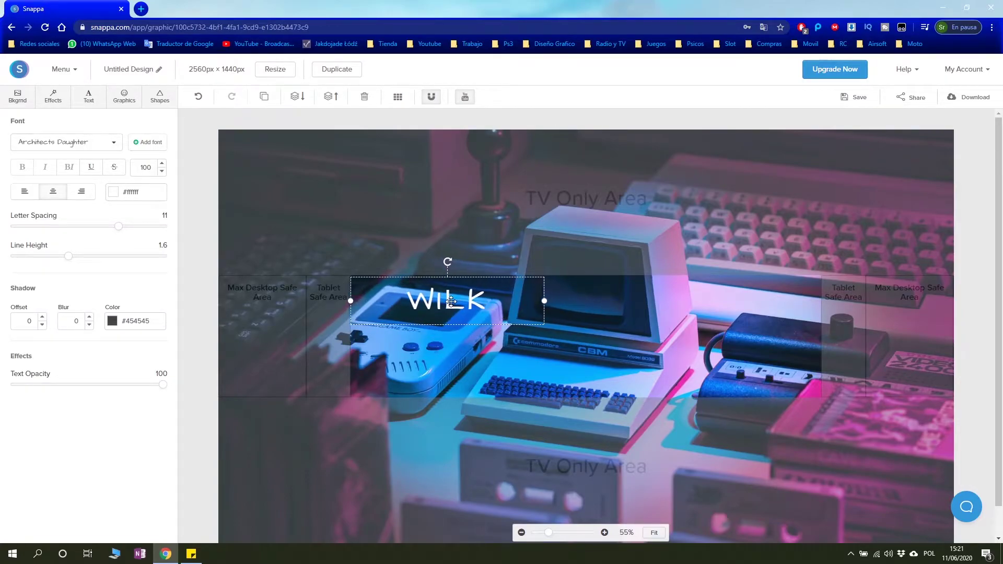
click(457, 356)
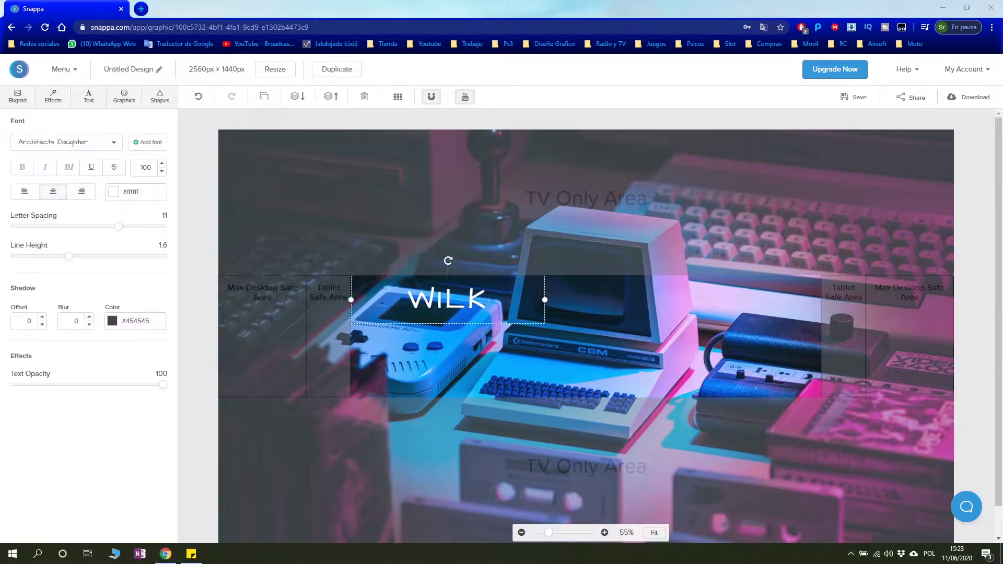
Step: Enlarge WILK to font size 150 and nudge it slightly right
click(162, 164)
double_click(149, 162)
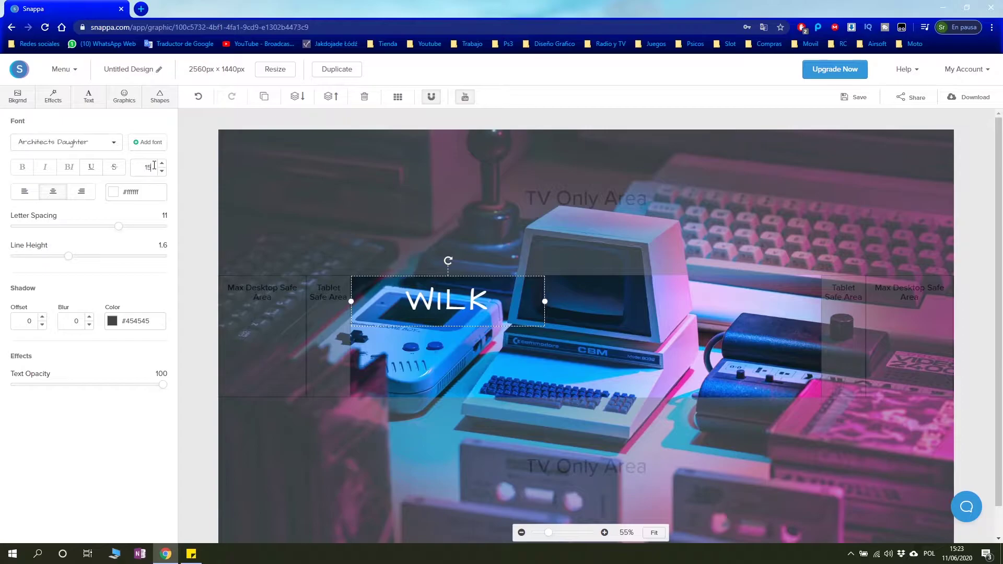
text(0)
drag(468, 315, 476, 308)
click(604, 319)
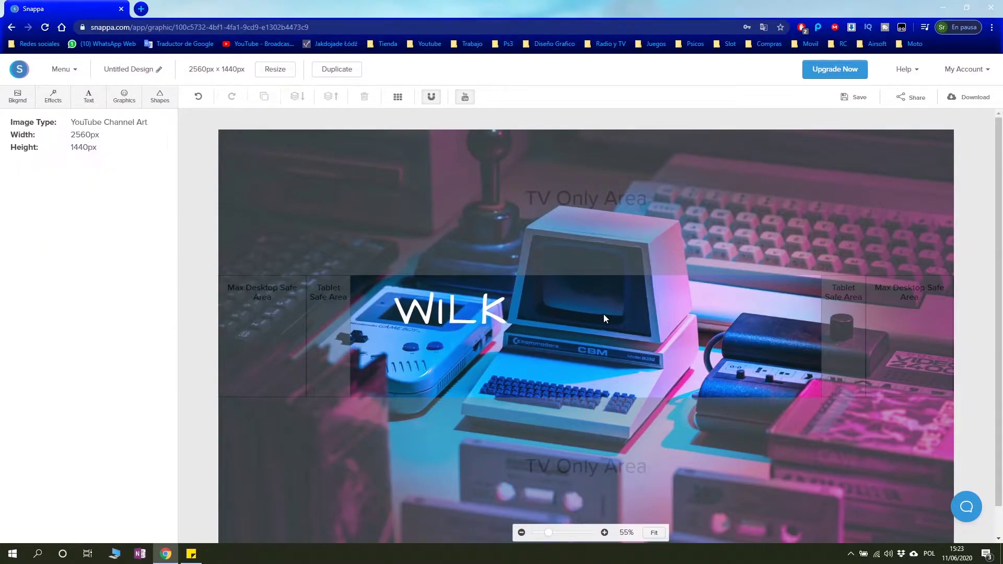
click(158, 99)
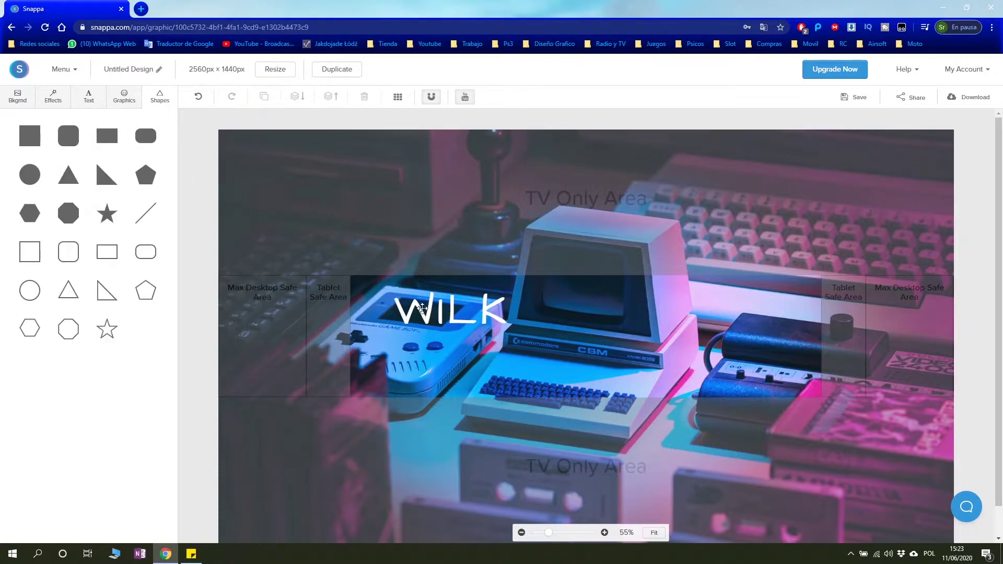
Step: Add a green rectangle over the WILK title and send it behind the text
click(105, 150)
click(570, 335)
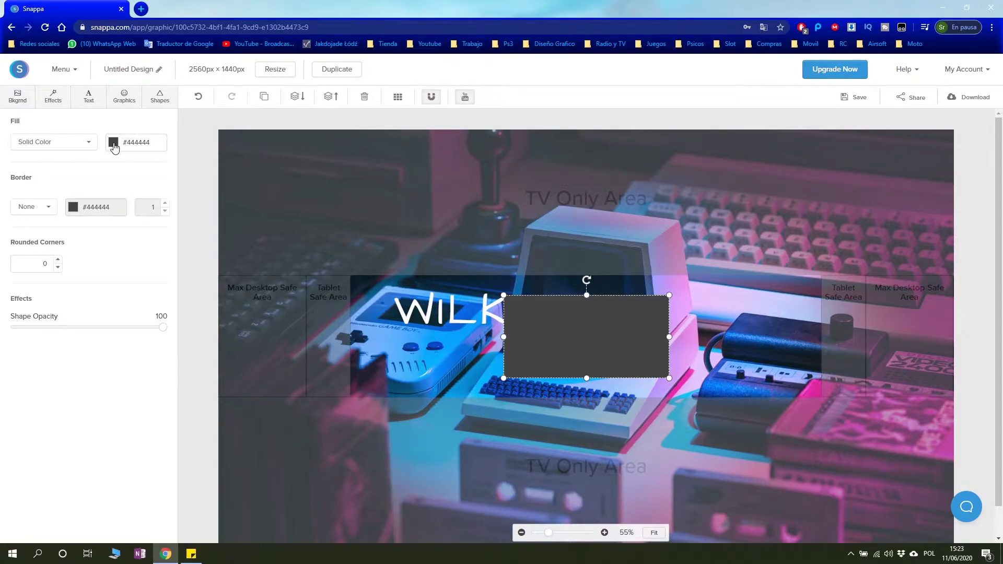
click(114, 144)
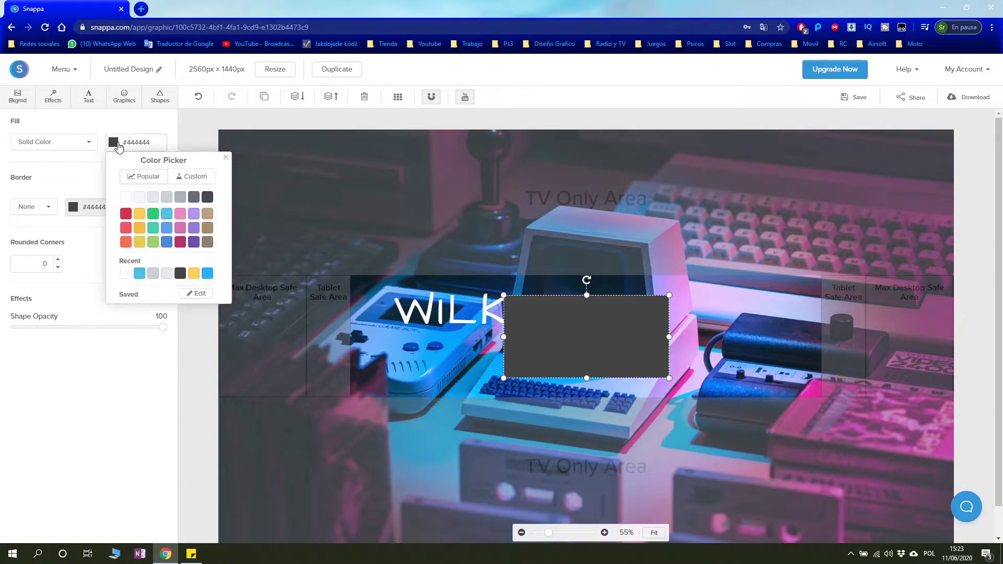
click(153, 243)
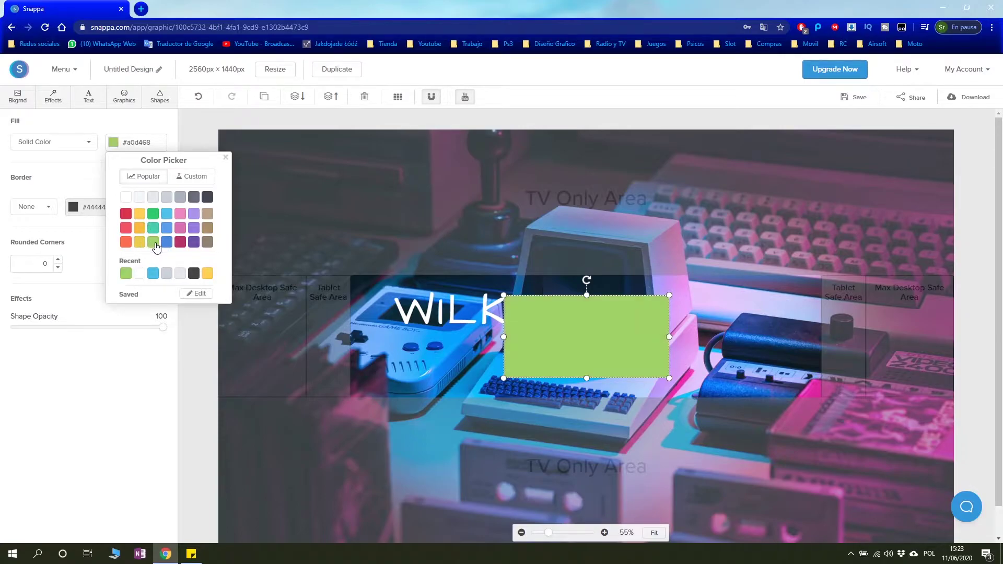
click(123, 381)
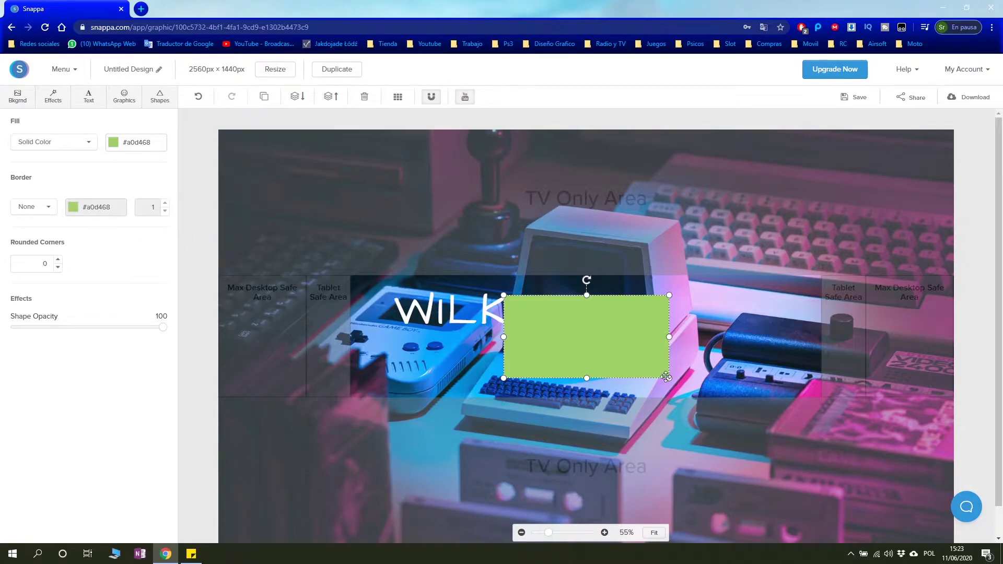
mouse_move(630, 353)
mouse_down()
mouse_move(522, 355)
mouse_move(516, 347)
mouse_up()
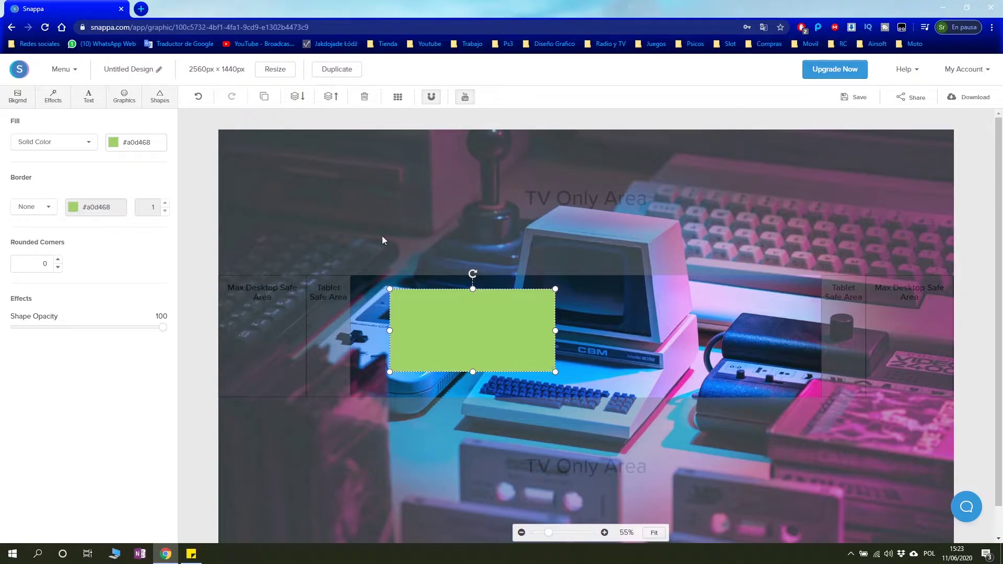
click(295, 105)
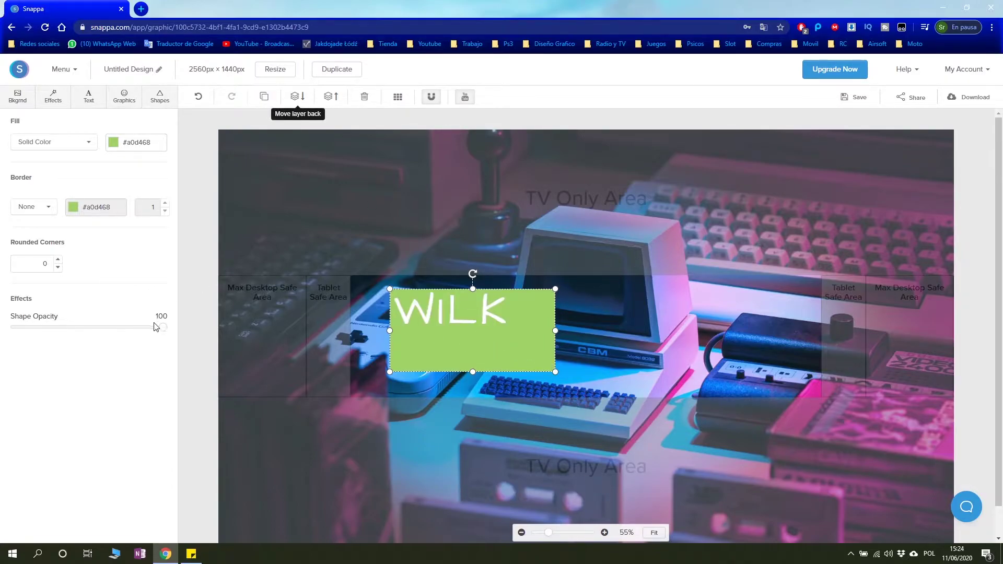
Step: Make the green box partly transparent, smaller, shorter and more rounded, shifting the title
drag(161, 327, 112, 325)
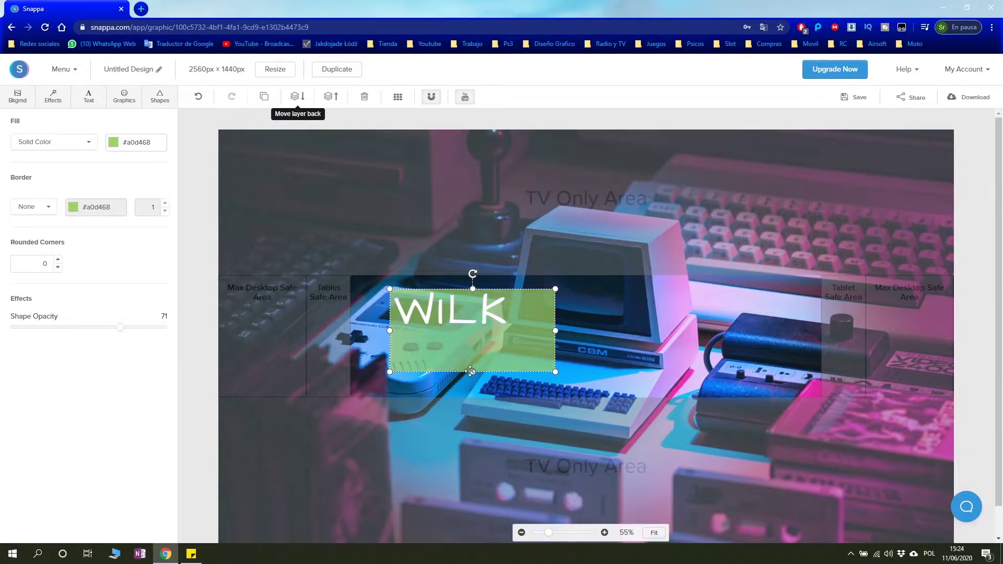
drag(556, 373, 505, 322)
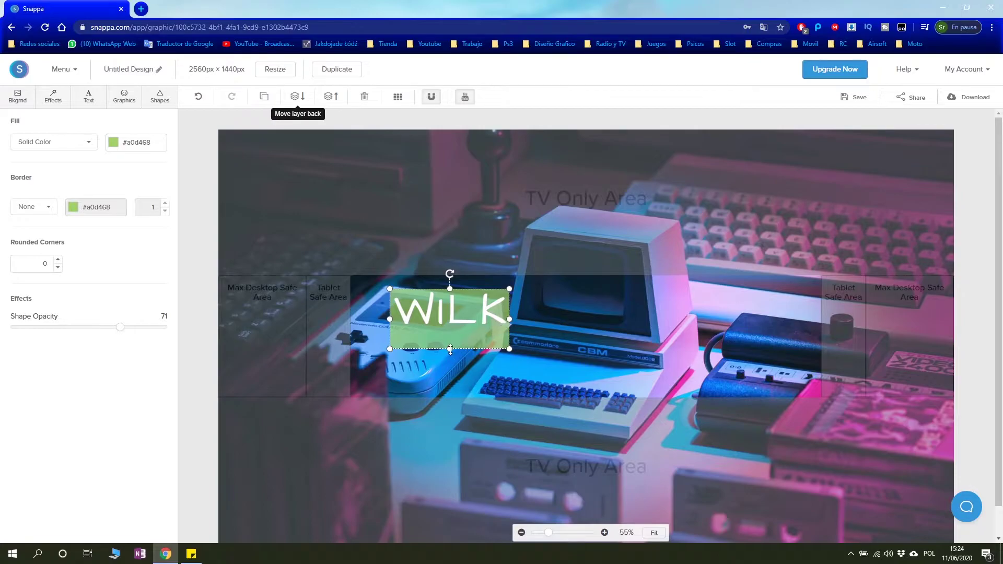
drag(451, 348, 459, 329)
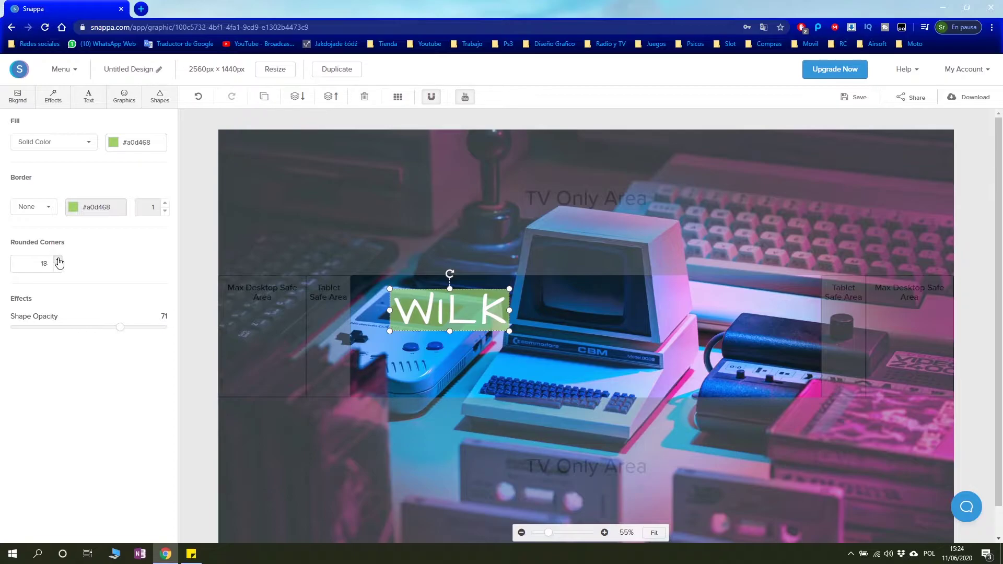
click(58, 259)
click(58, 260)
click(58, 259)
click(376, 295)
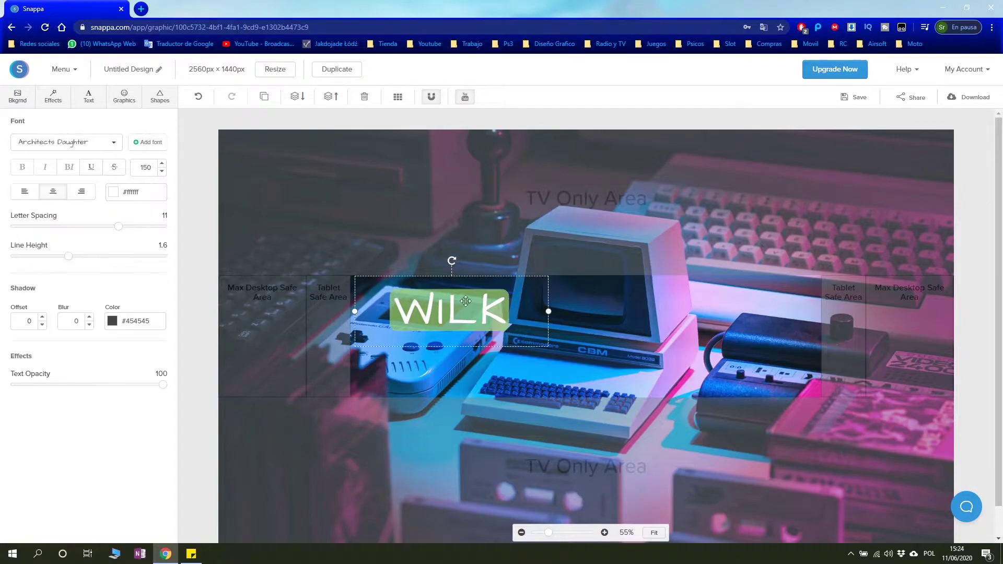
drag(506, 310, 505, 309)
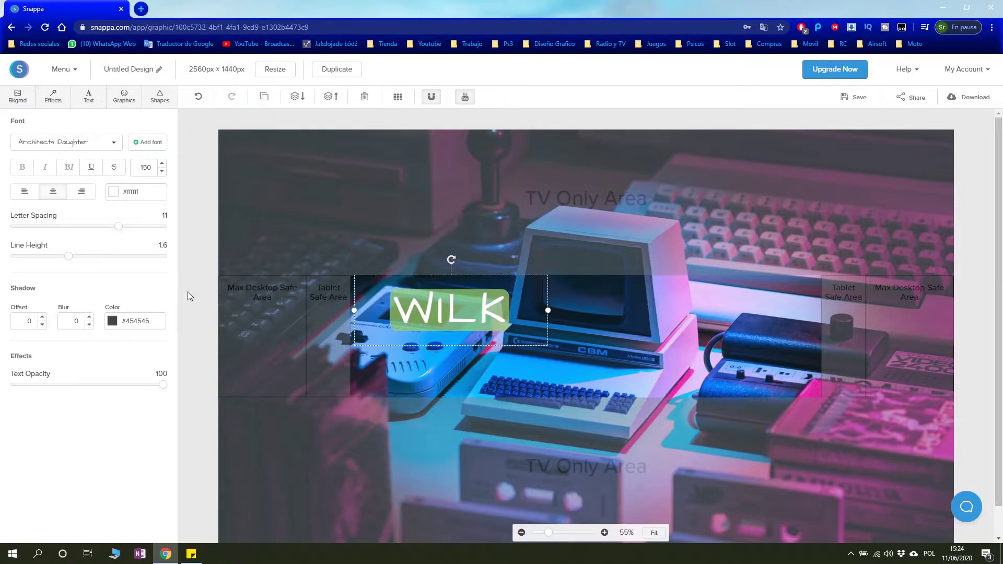
drag(441, 308, 541, 335)
click(407, 307)
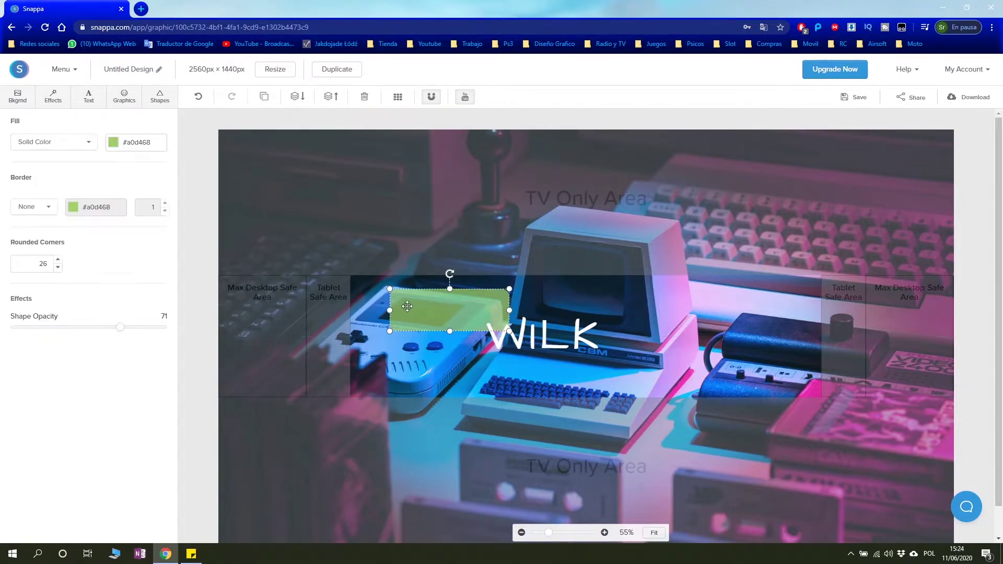
click(56, 265)
Step: Delete the green box and place the WILK title over the handheld console
click(537, 343)
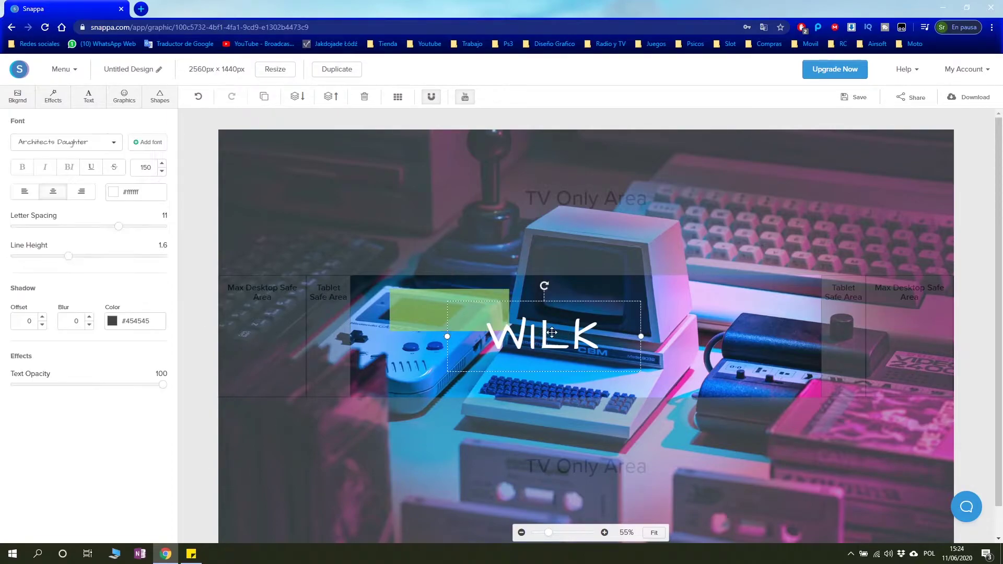
drag(539, 341, 459, 313)
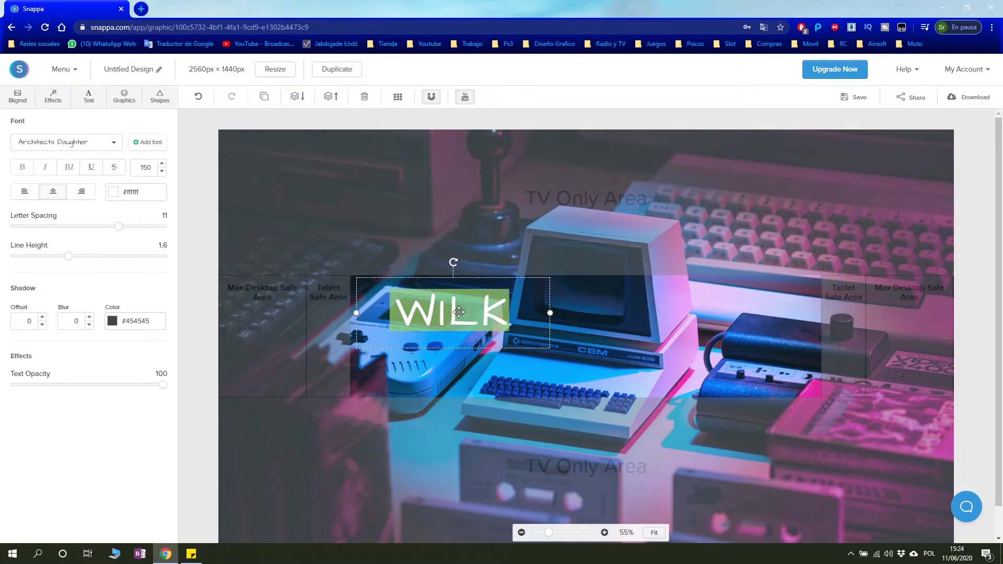
key(ctrl+z)
key(ctrl+z)
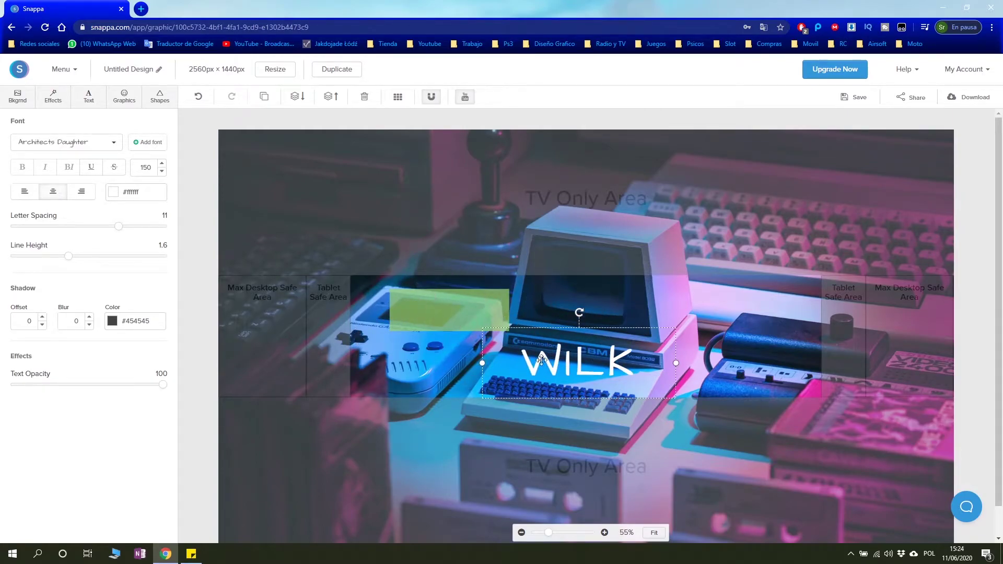
click(434, 315)
key(Delete)
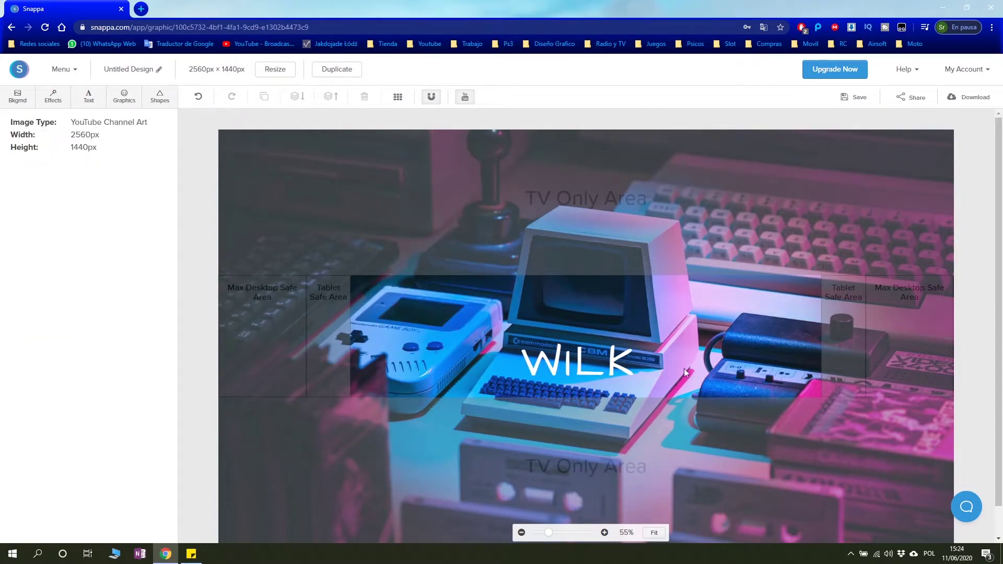
click(595, 361)
drag(596, 362, 466, 311)
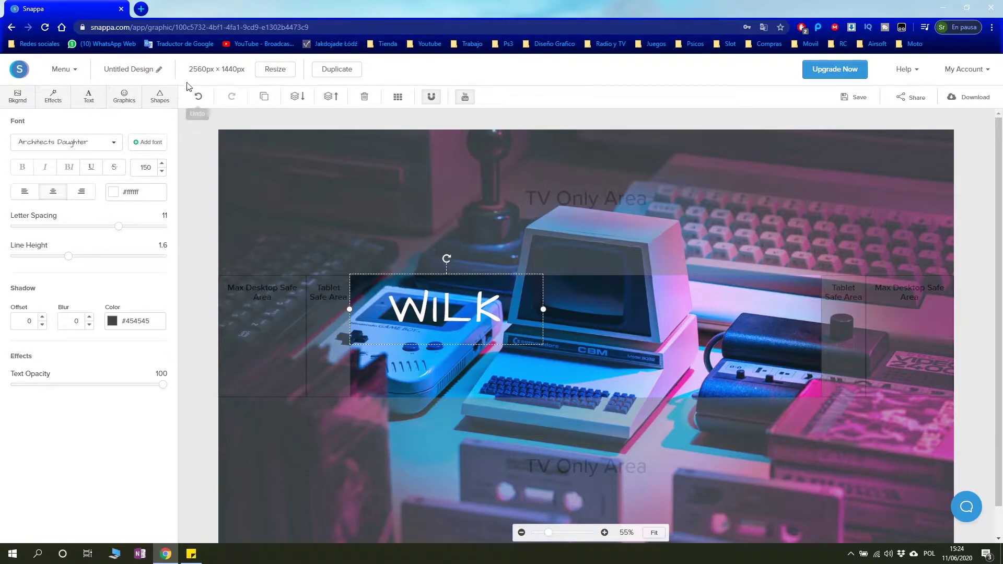
Step: Add a grey rectangle and enlarge it across the banner
click(159, 97)
click(107, 137)
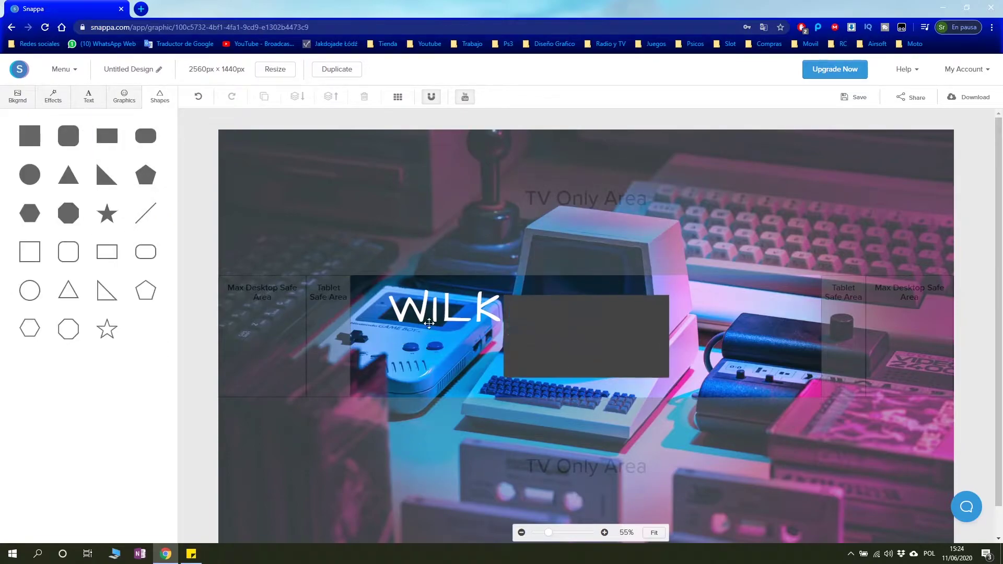
drag(576, 338, 288, 170)
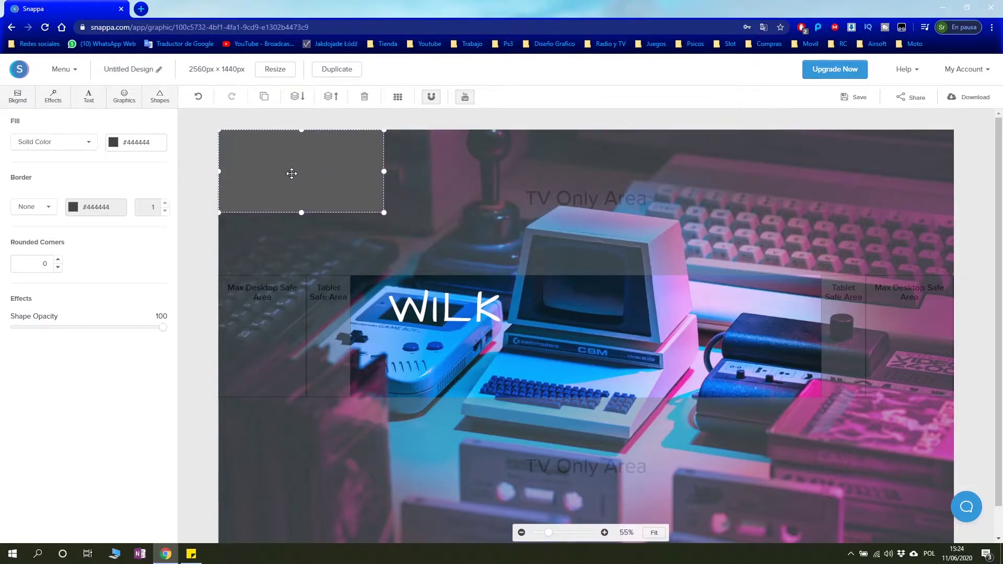
drag(385, 213, 746, 432)
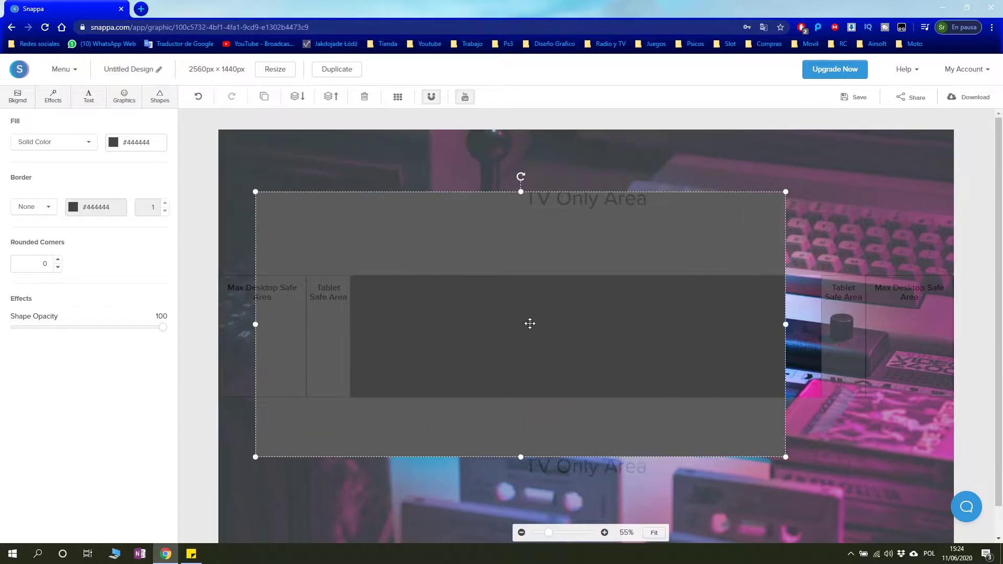
drag(489, 251, 533, 364)
click(525, 222)
click(532, 261)
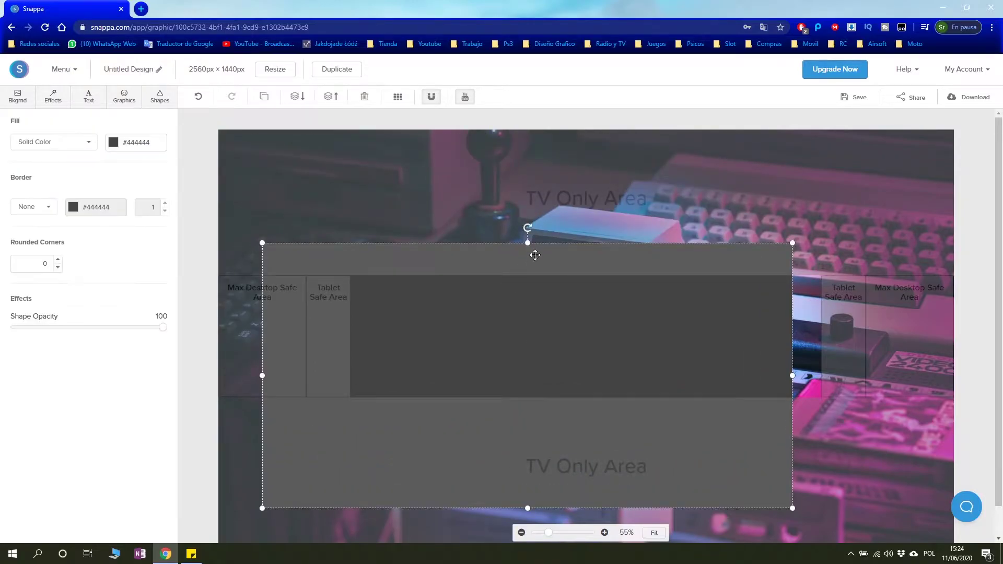
Step: Rotate the grey panel diagonally over the left side, set opacity 50, and send it behind WILK
mouse_move(528, 230)
mouse_down()
mouse_move(437, 219)
mouse_move(374, 233)
mouse_up()
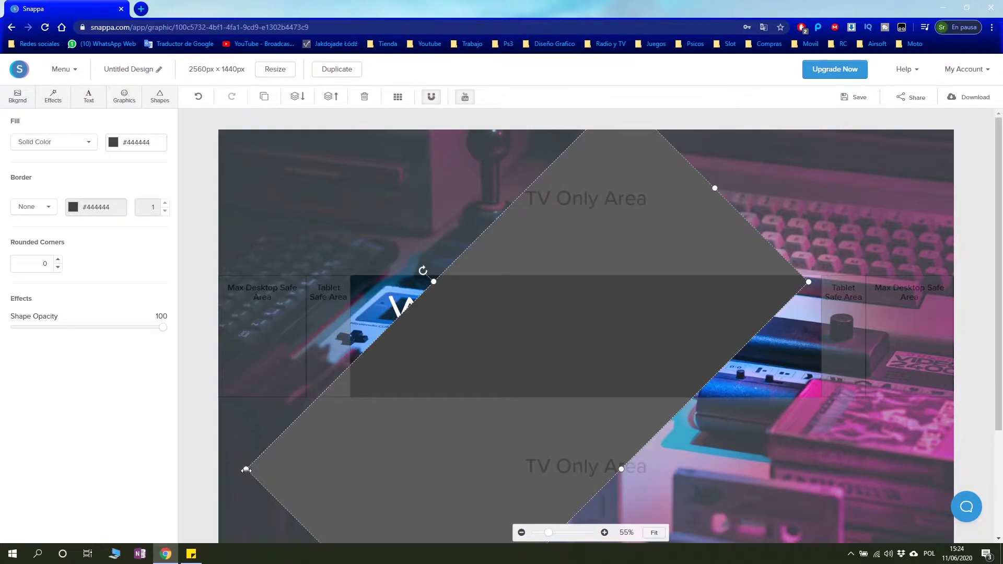
drag(246, 470, 57, 282)
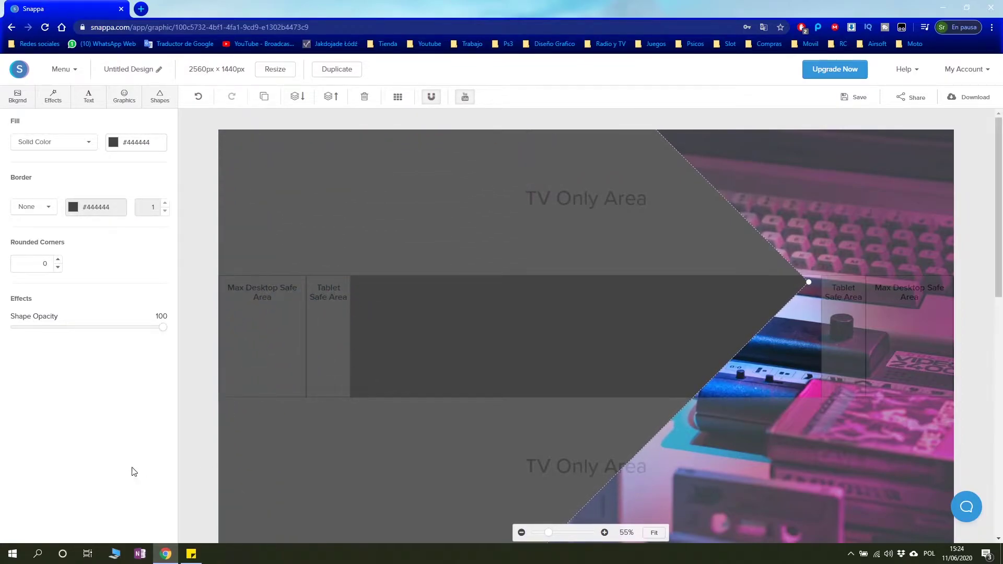
drag(468, 397, 480, 222)
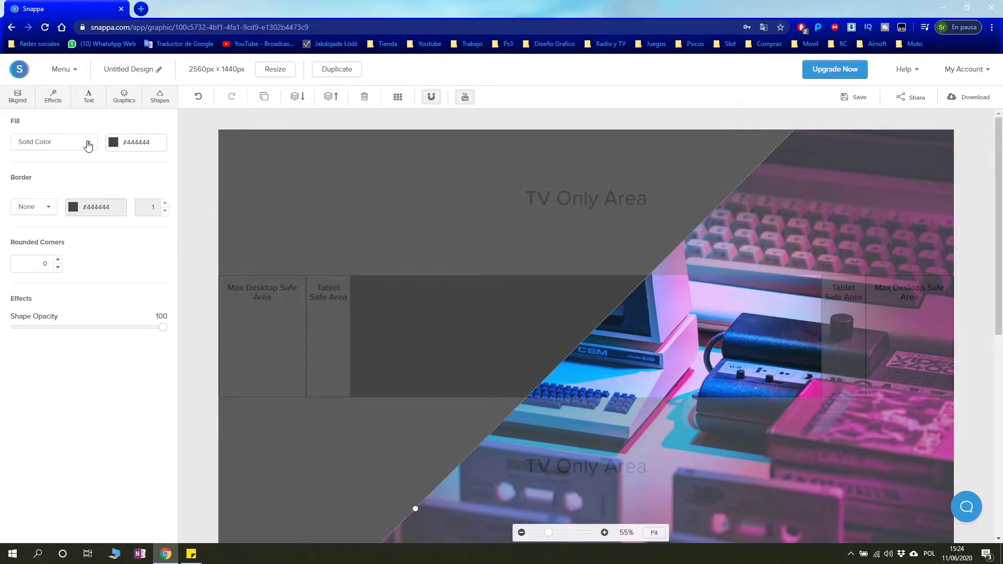
drag(162, 327, 89, 327)
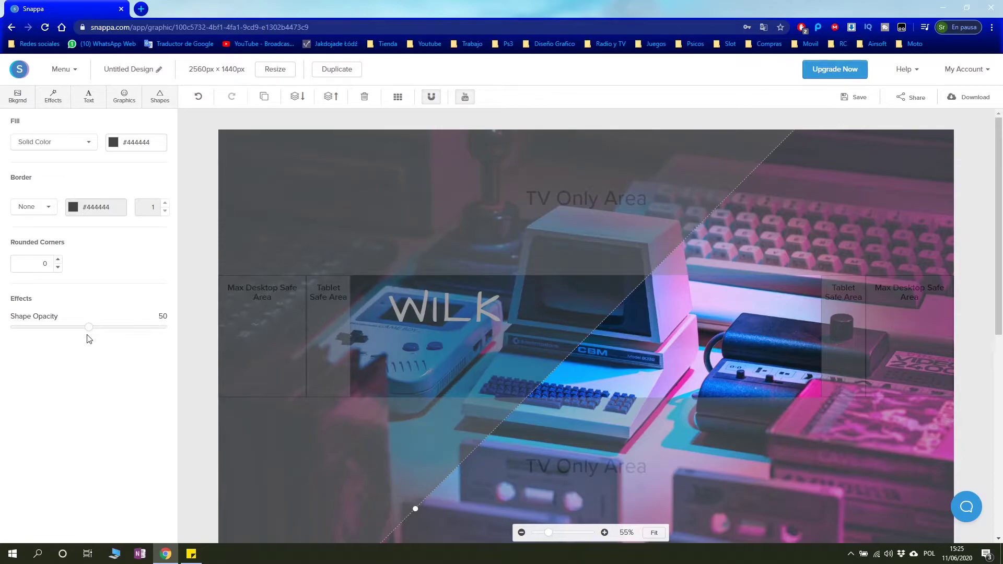
click(295, 98)
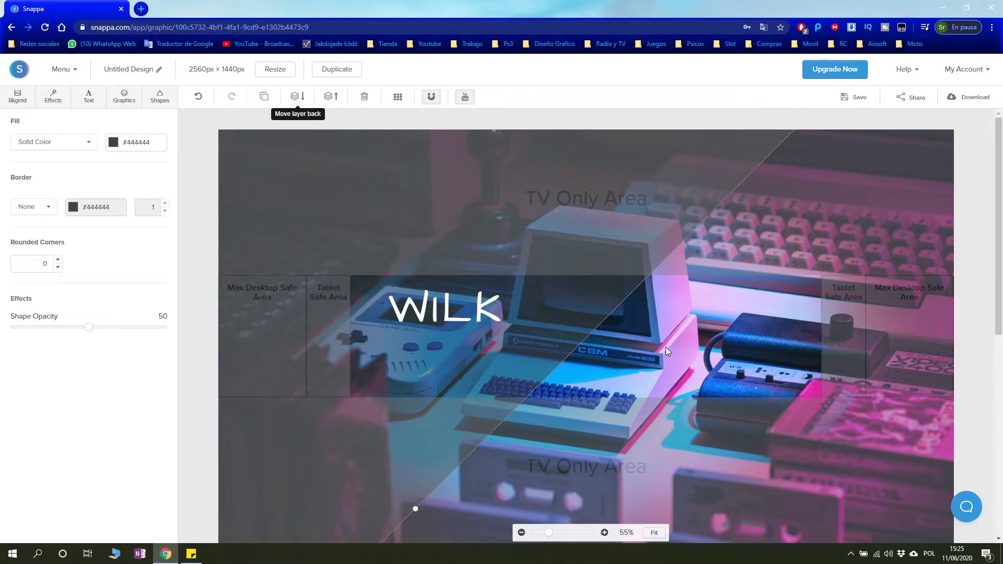
click(591, 421)
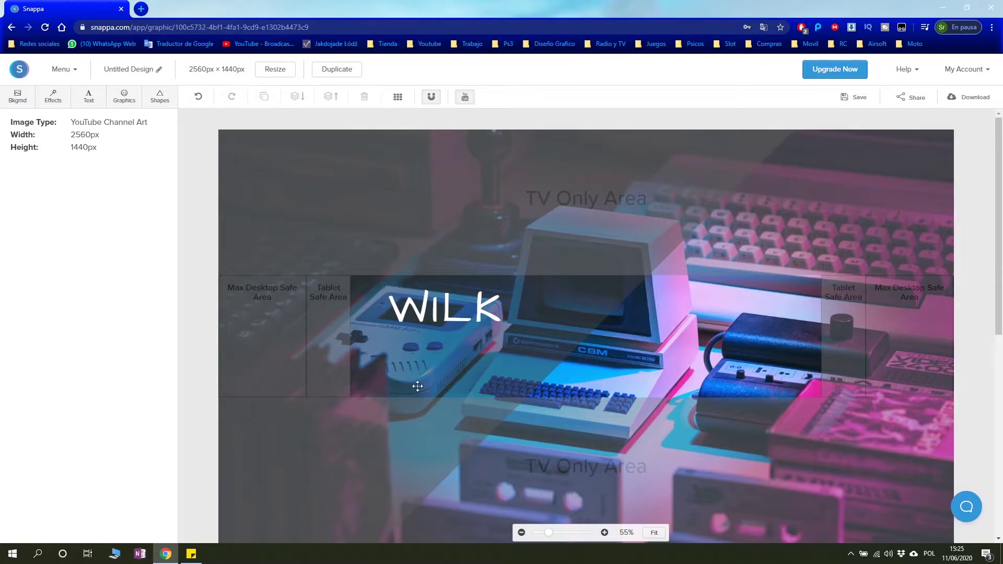
scroll(730, 319, down, 4)
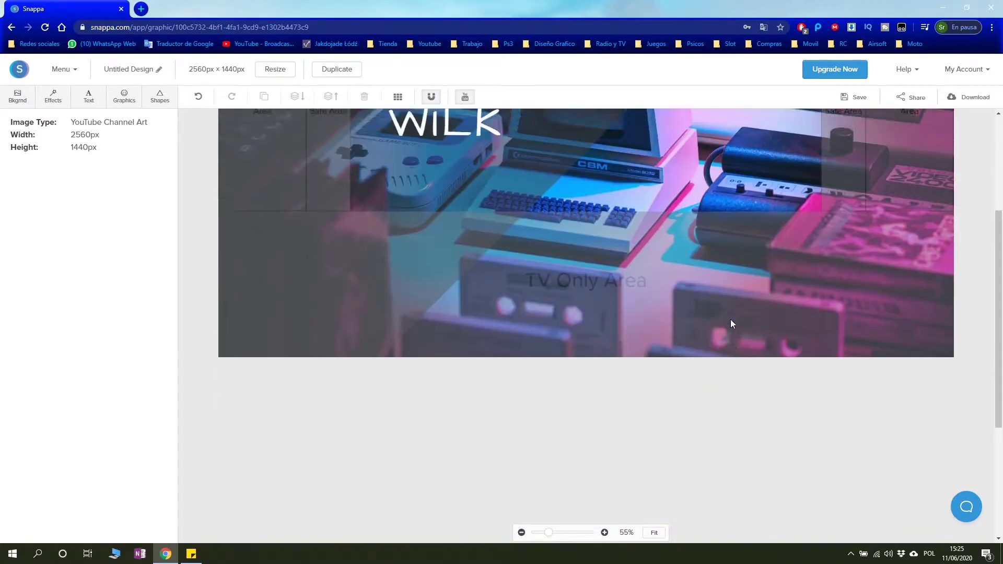
scroll(731, 318, up, 4)
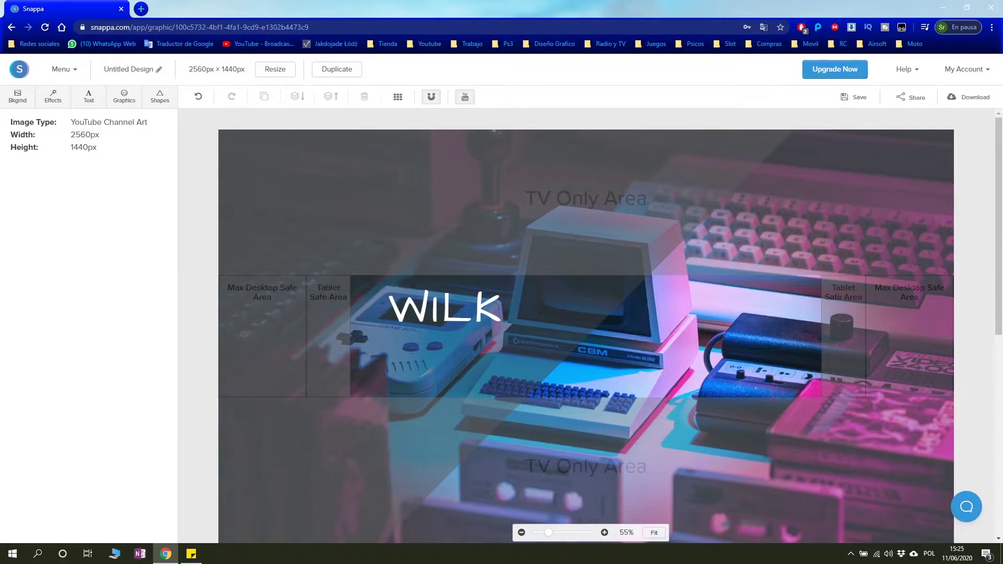
key(super+e)
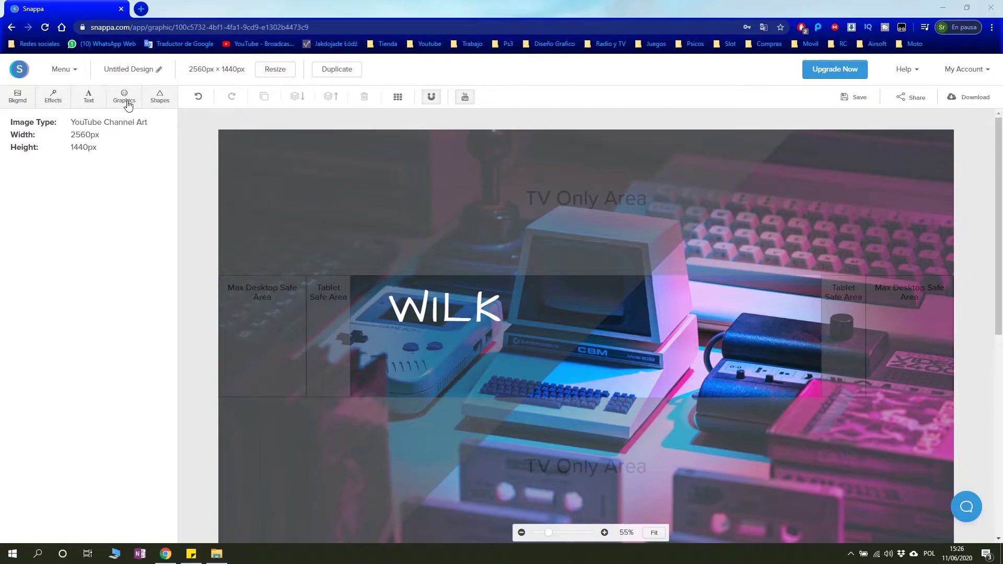
Step: Upload the wolf mascot image from the channel files folder into Graphics Uploads
click(25, 101)
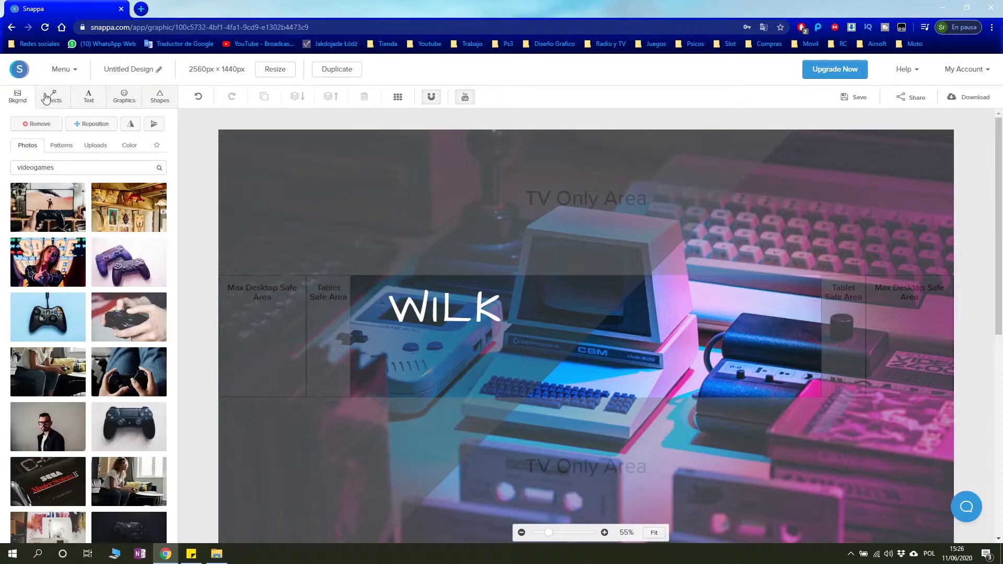
click(50, 97)
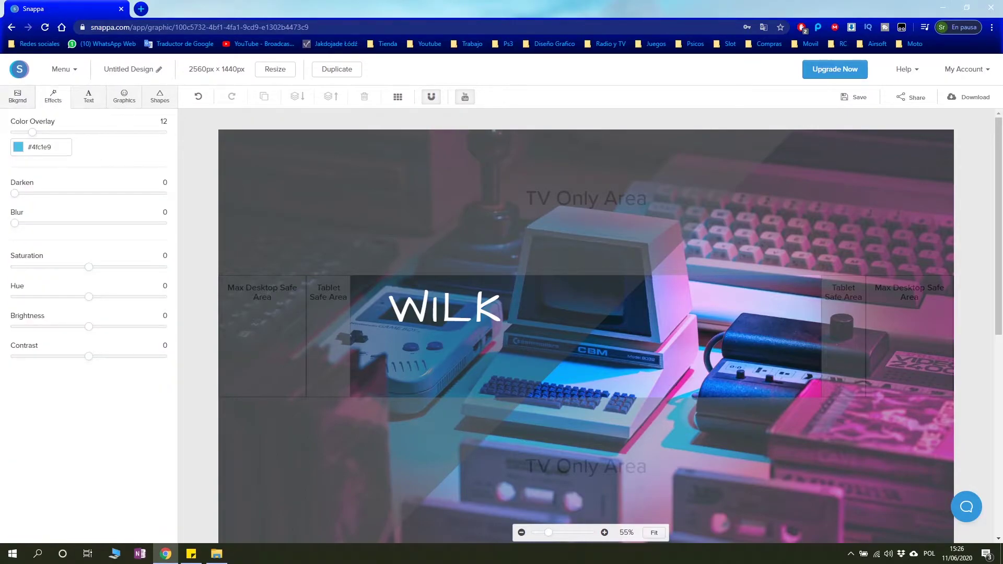
click(124, 97)
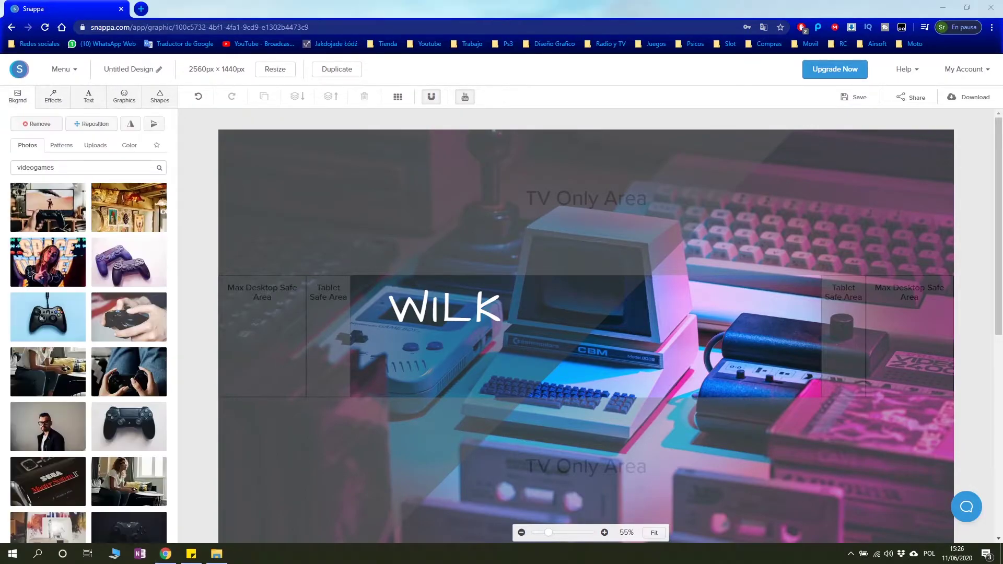
click(131, 102)
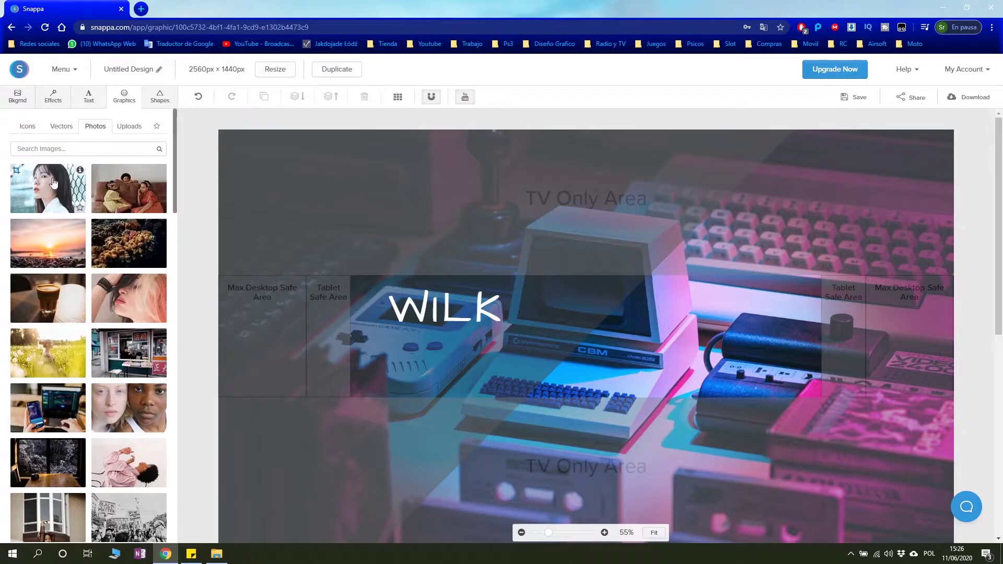
click(138, 130)
click(100, 161)
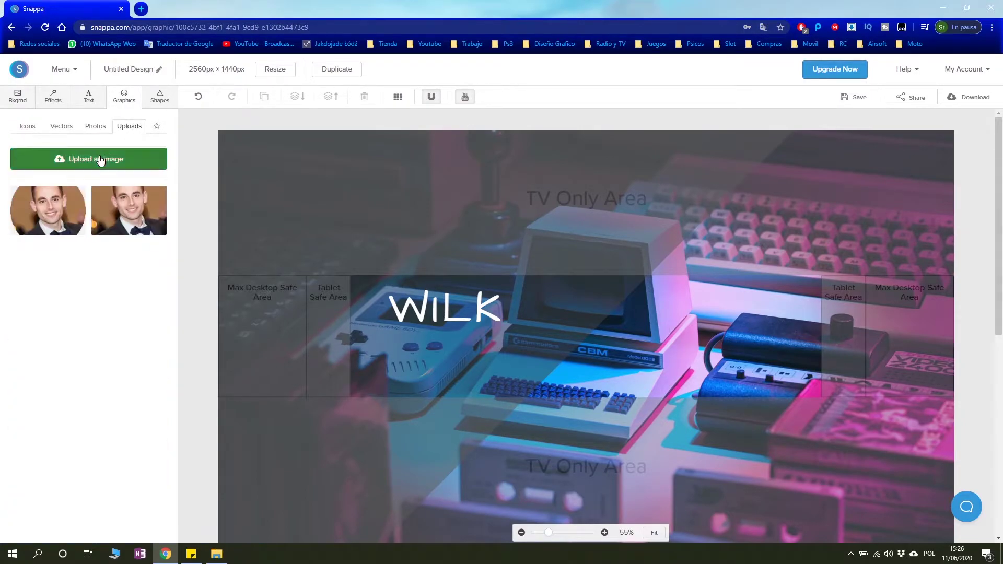
click(279, 24)
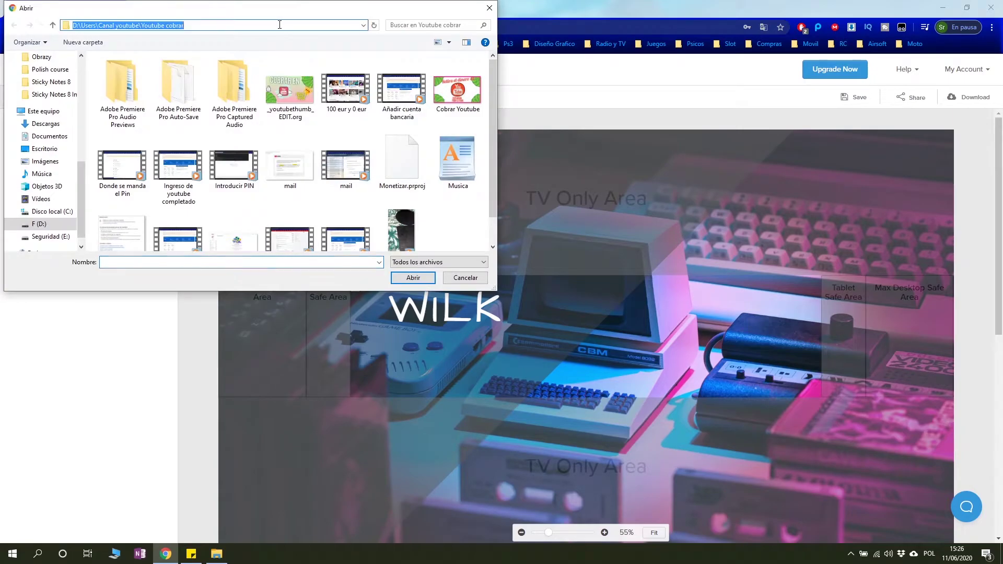
key(Return)
double_click(413, 95)
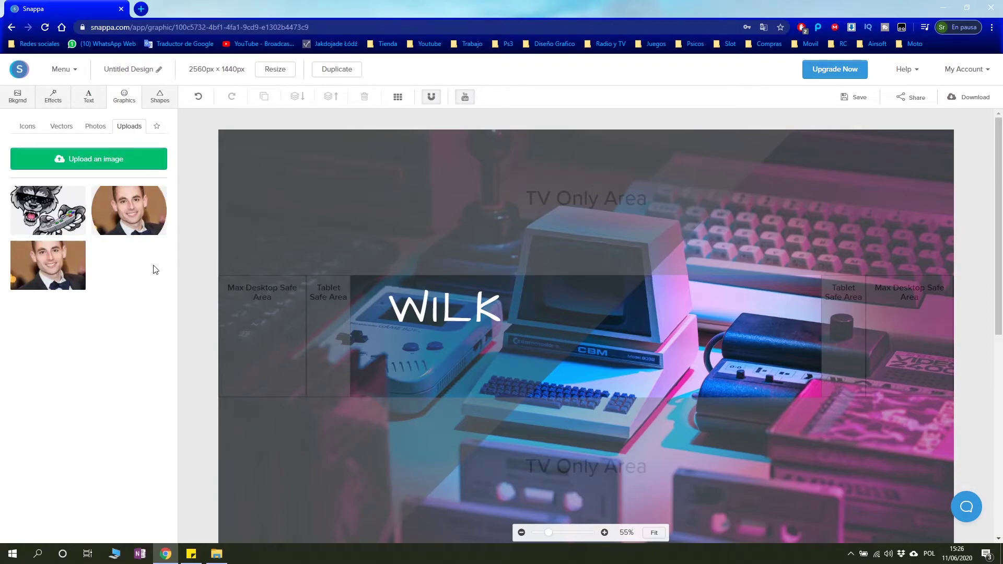
Step: Add the wolf mascot image, shrink it, and position it right of the title
click(67, 212)
drag(608, 350, 794, 403)
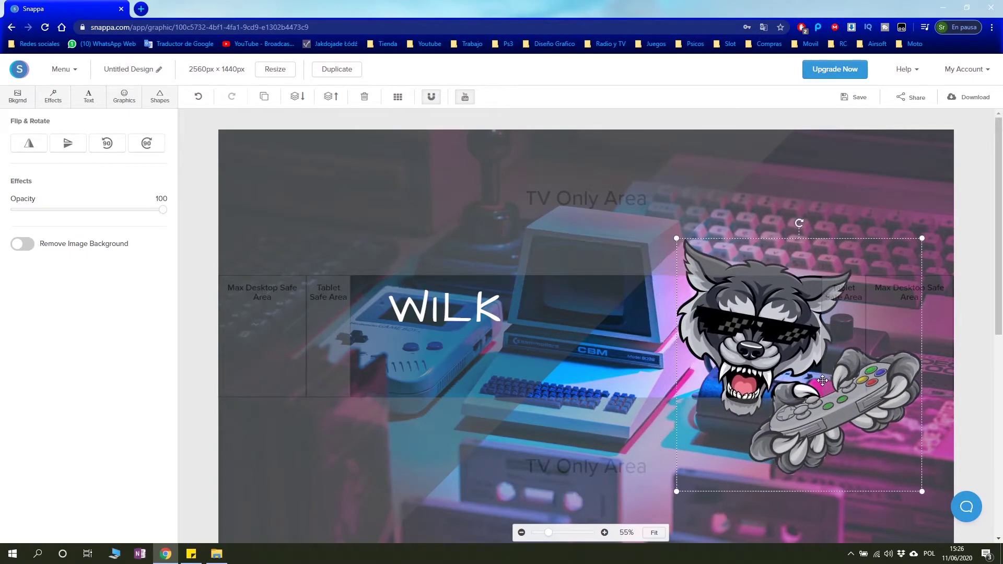
drag(795, 403, 878, 438)
drag(916, 489, 830, 438)
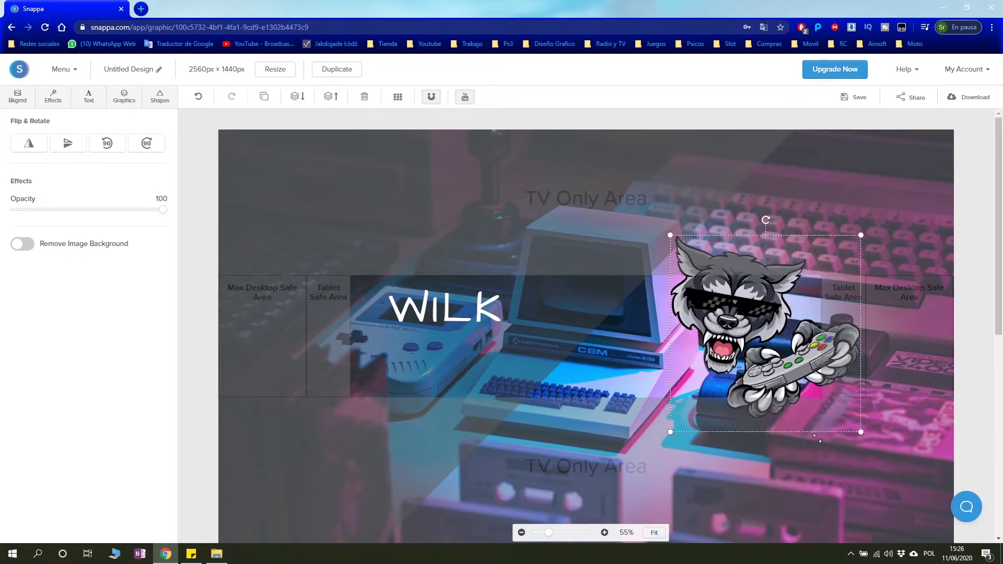
drag(756, 318, 758, 308)
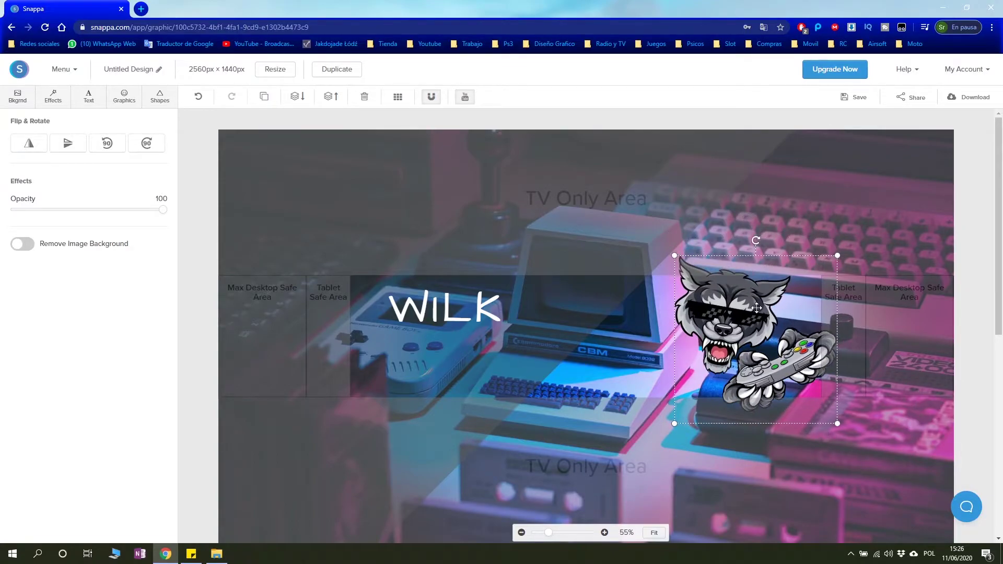
mouse_move(757, 241)
mouse_down()
mouse_move(741, 227)
mouse_move(762, 230)
mouse_up()
drag(735, 322, 755, 334)
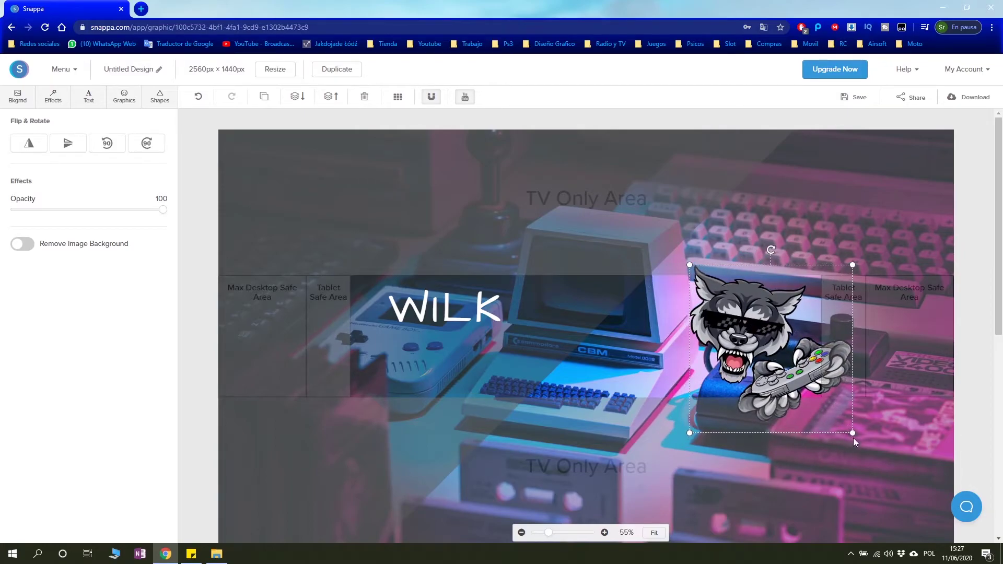
drag(853, 433, 851, 430)
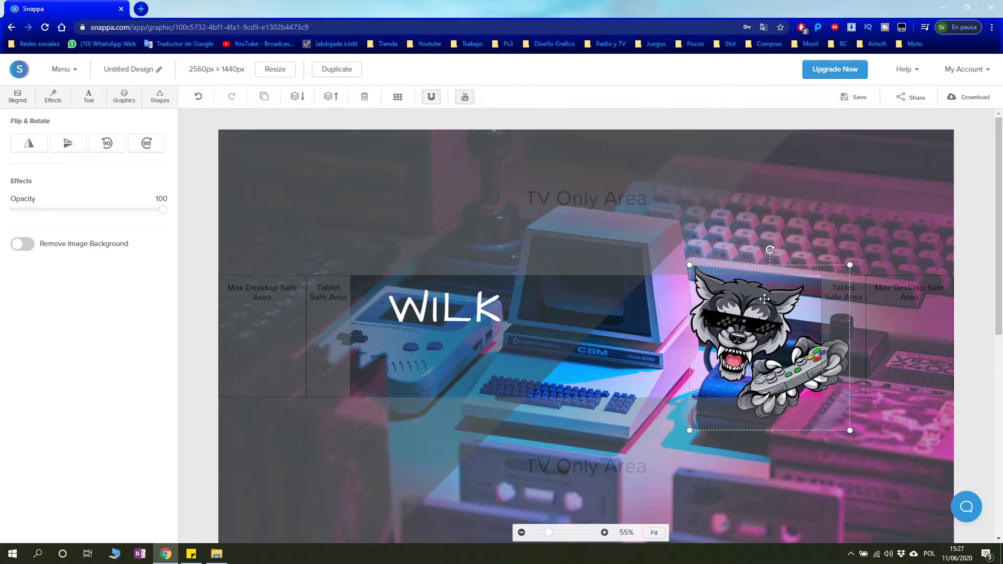
Step: Mirror the wolf horizontally and fine-tune its spot beside WILK
click(29, 143)
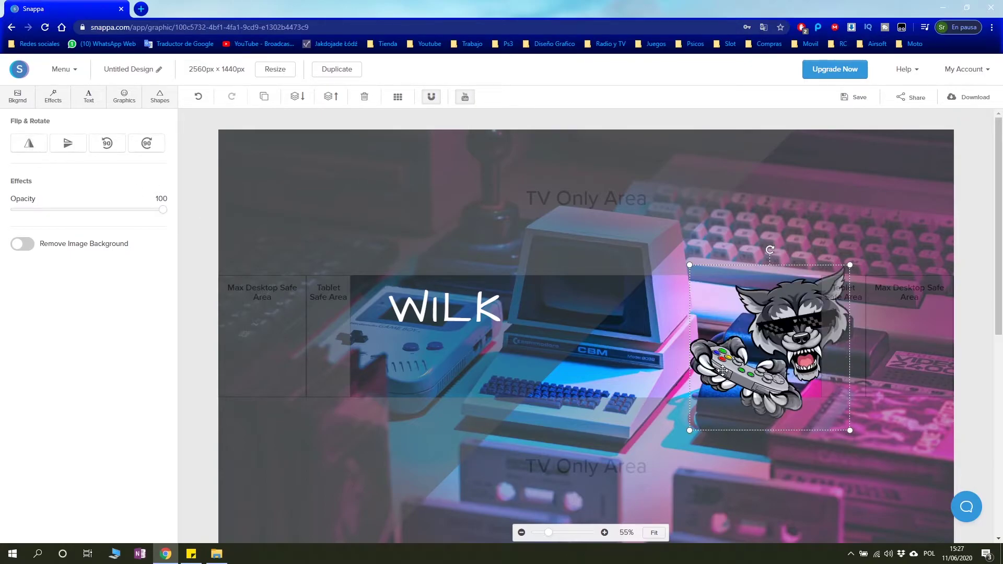
drag(765, 372, 738, 382)
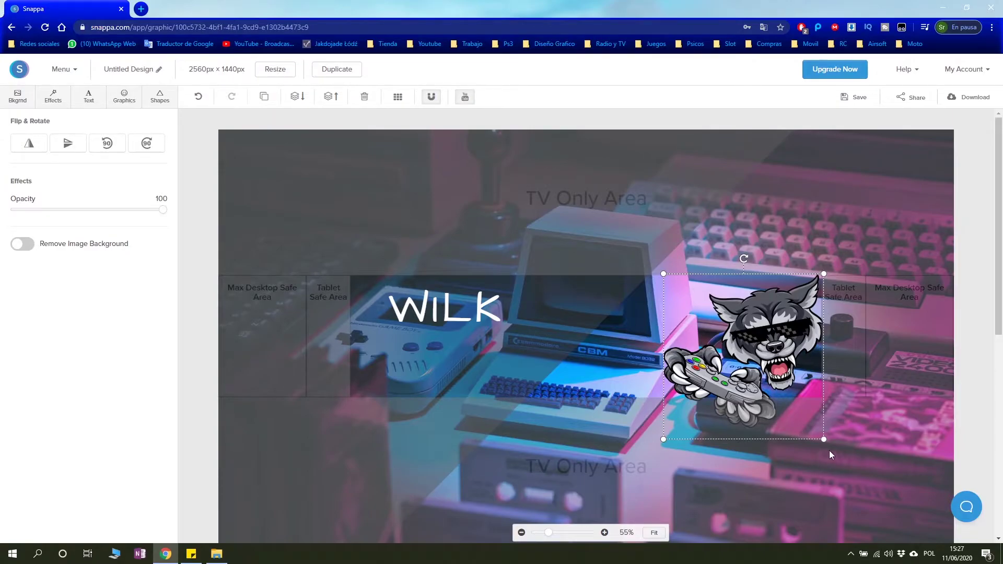
drag(758, 363, 755, 365)
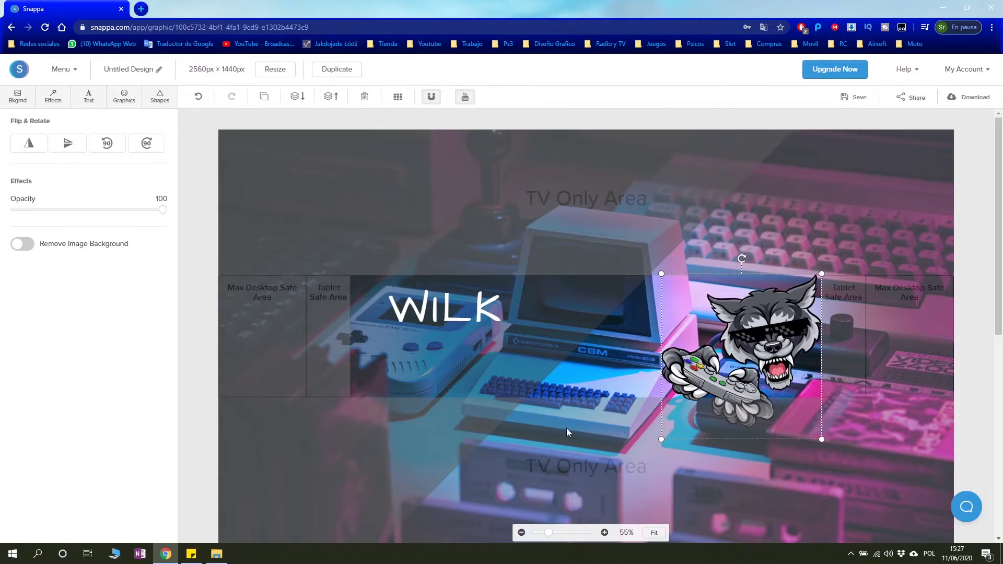
click(566, 428)
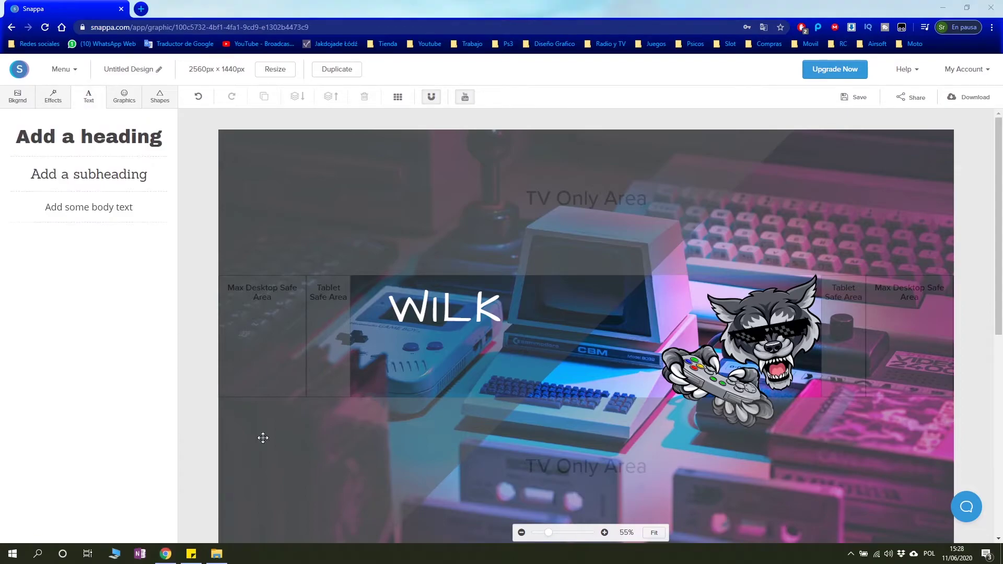
Step: Widen WILK's letter spacing to 19 and raise its font size to 180
click(423, 310)
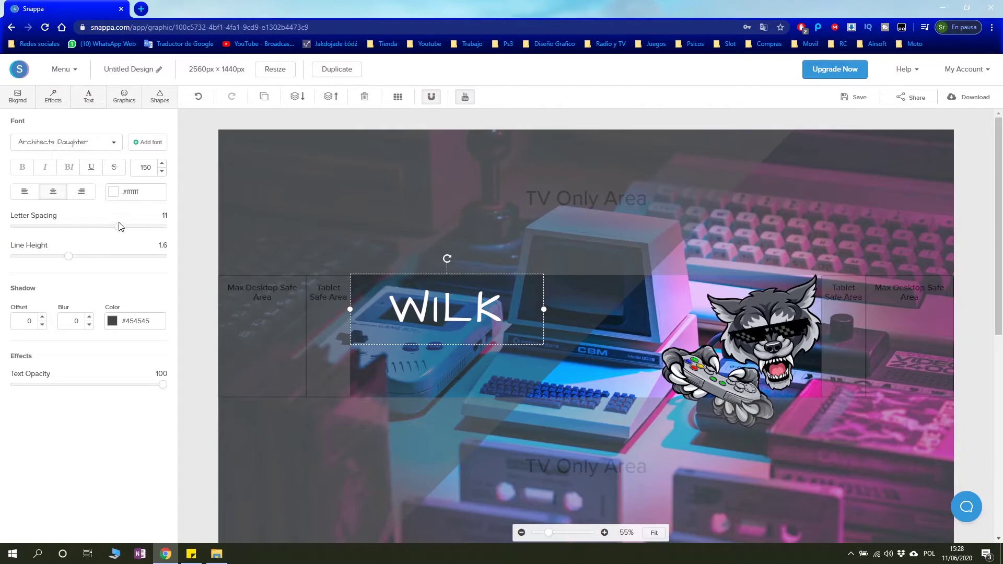
drag(121, 227, 158, 227)
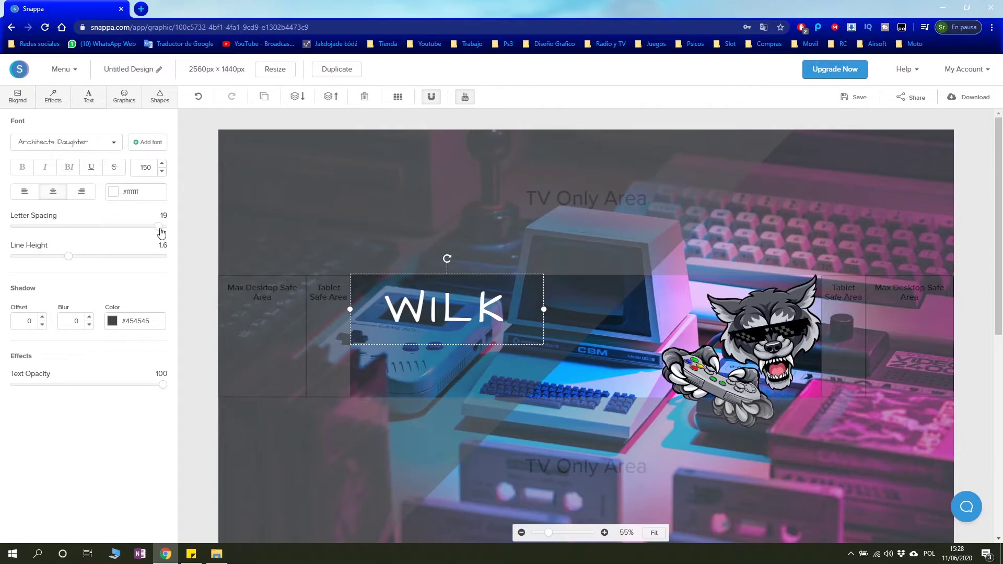
click(162, 163)
click(162, 163)
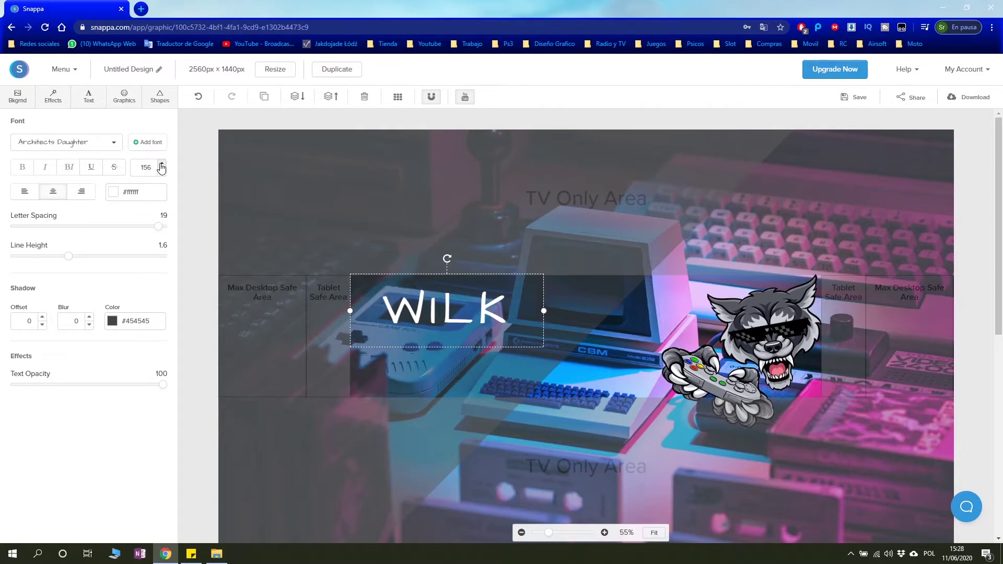
click(162, 164)
click(162, 163)
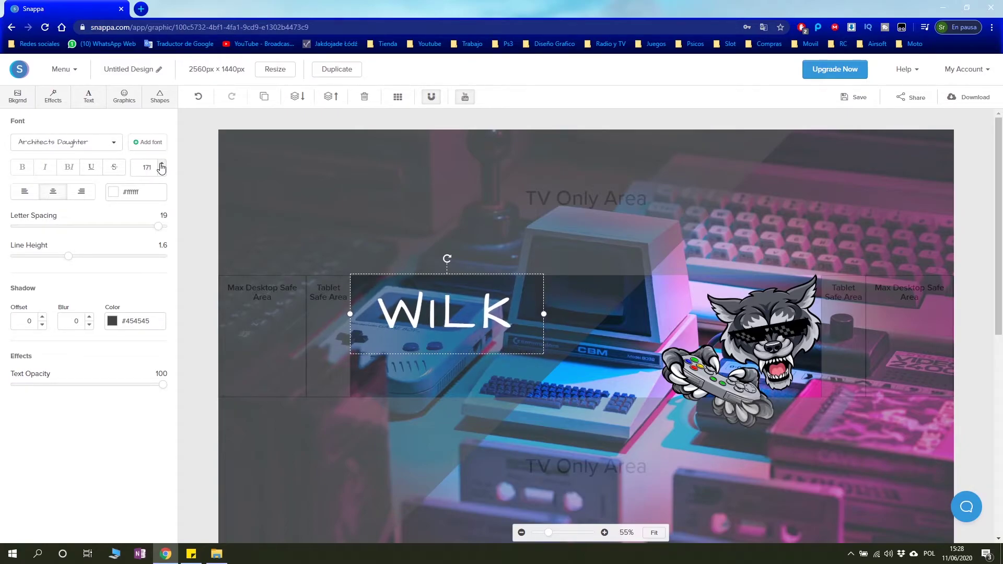
click(161, 165)
click(161, 164)
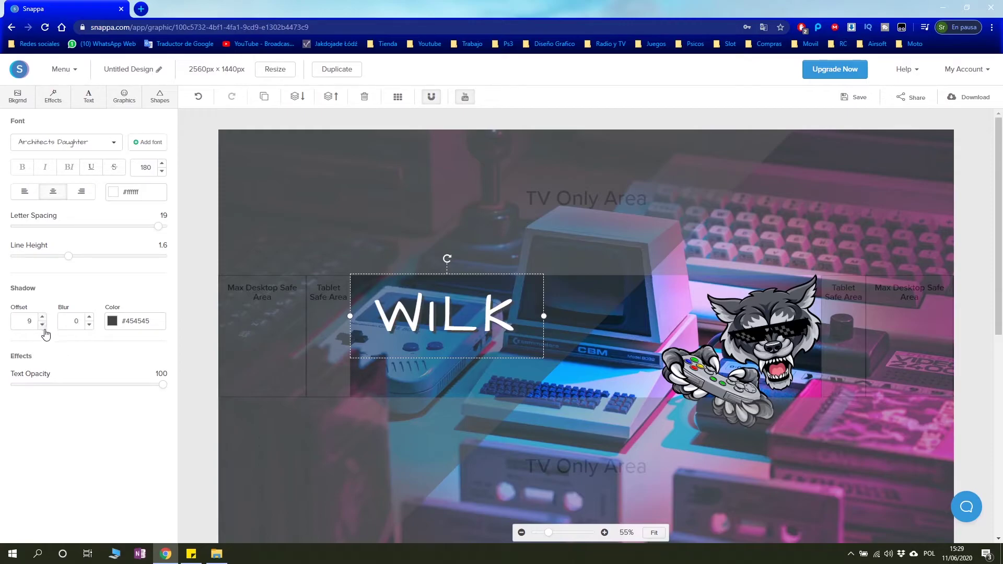
Step: Give WILK a grey #aab2bd drop shadow with offset 9 and blur 6
click(113, 321)
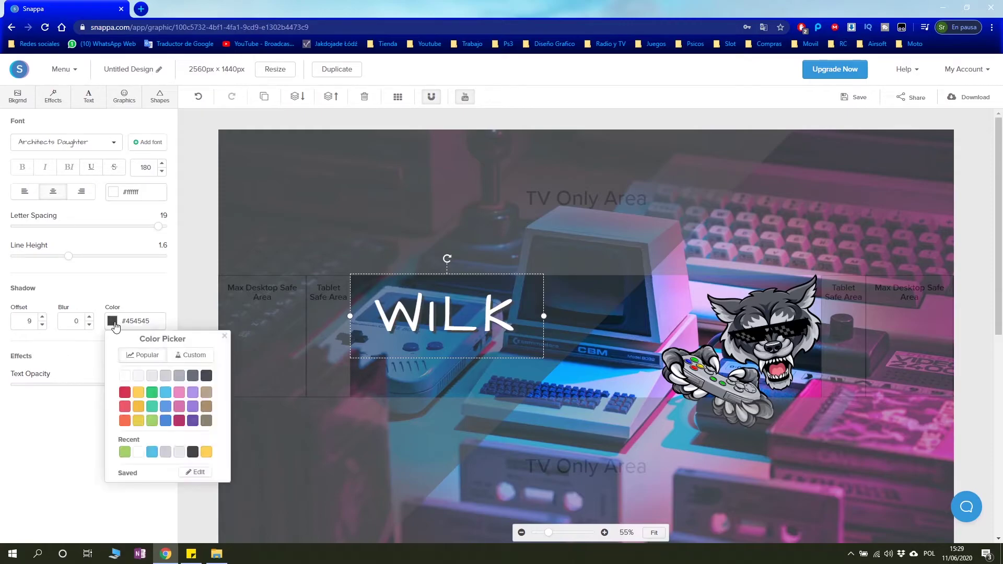
click(151, 393)
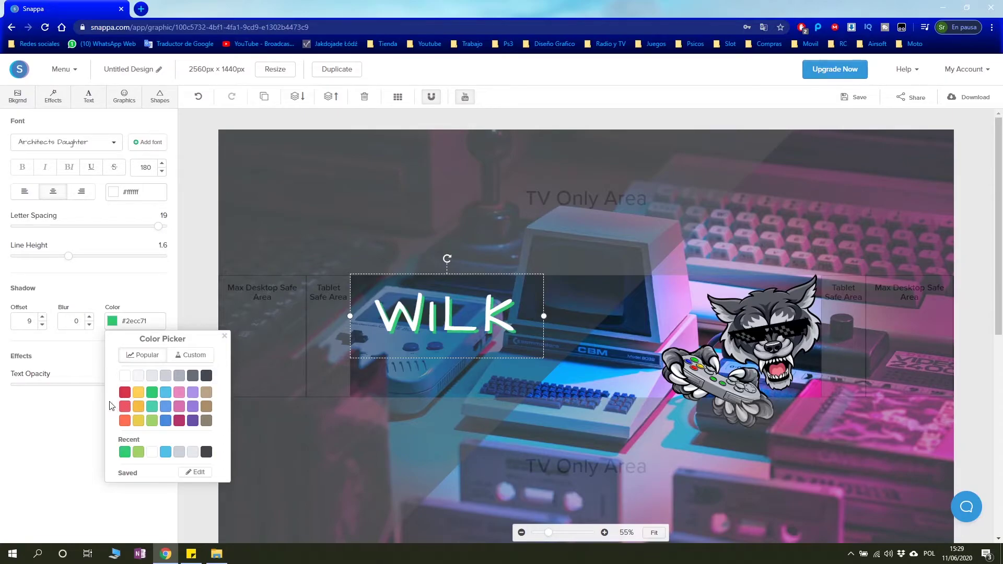
click(179, 377)
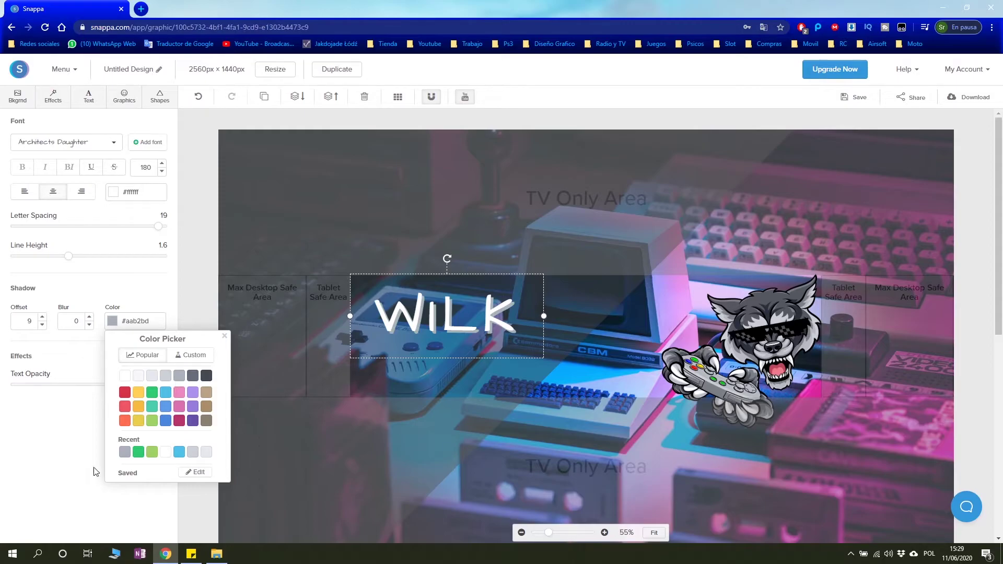
click(90, 317)
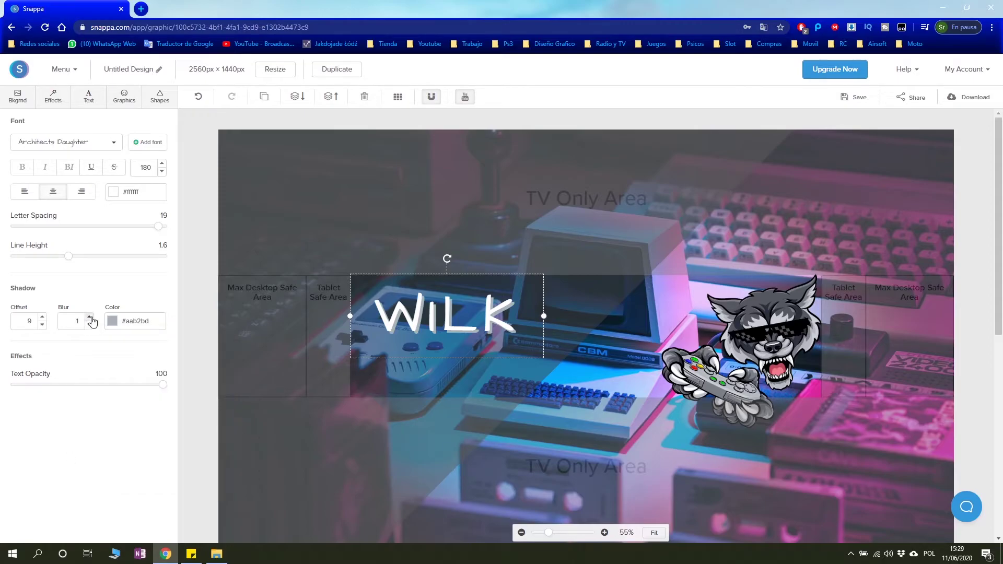
click(91, 317)
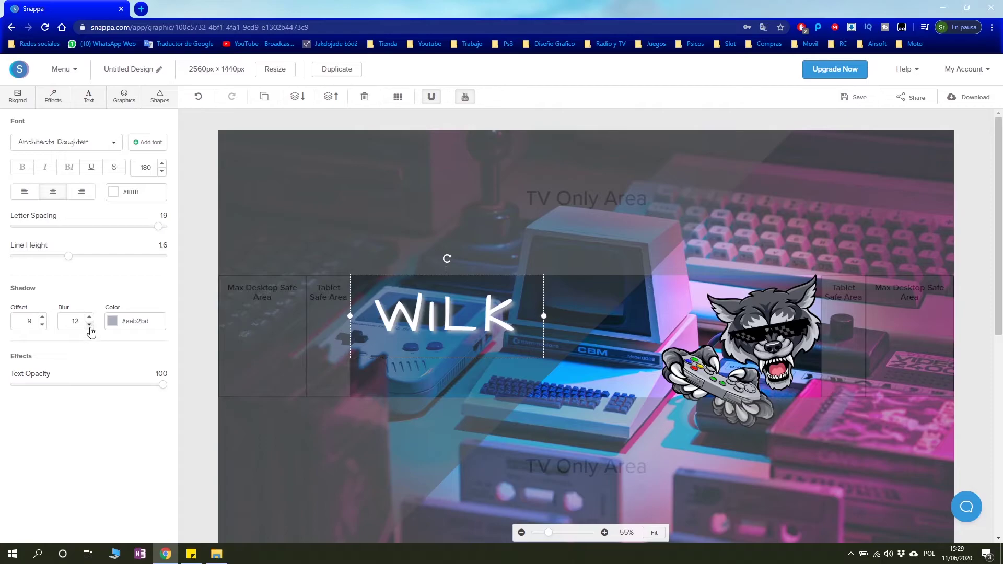
click(89, 325)
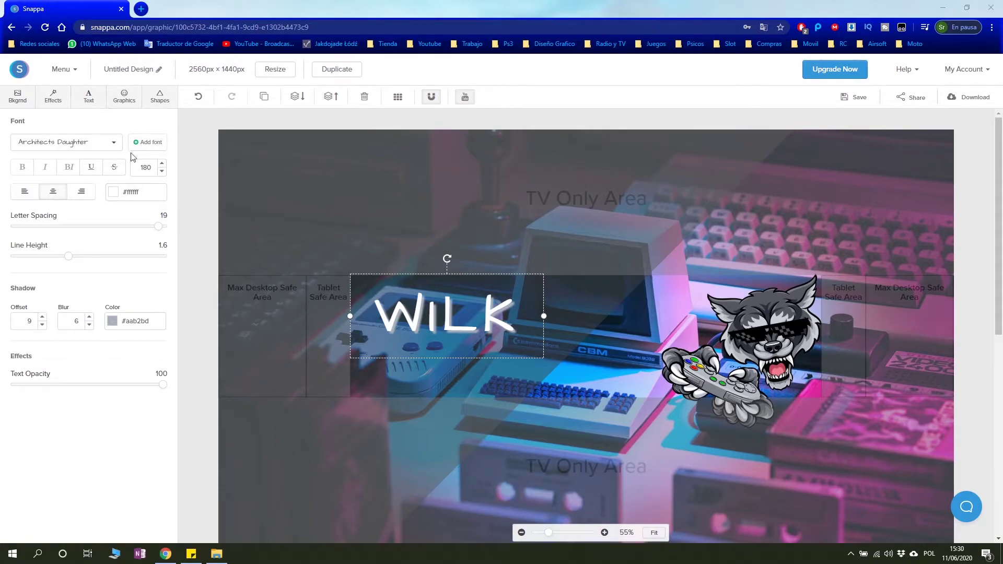
Step: Open the Graphics Vectors library and browse ink splatters, brush strokes and circle shapes
click(125, 98)
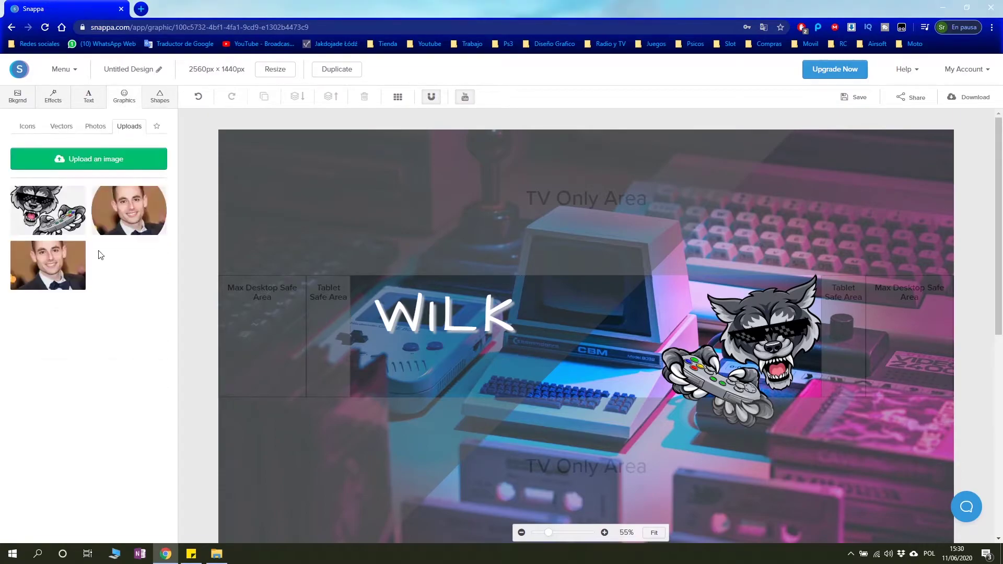
click(89, 128)
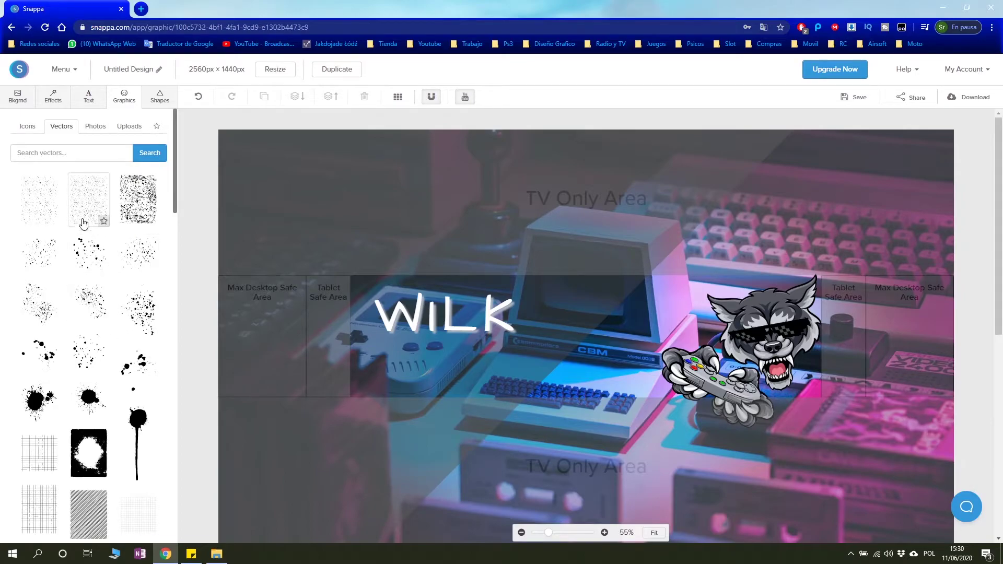
scroll(110, 287, down, 1)
scroll(112, 289, down, 3)
scroll(113, 291, down, 3)
scroll(115, 293, down, 3)
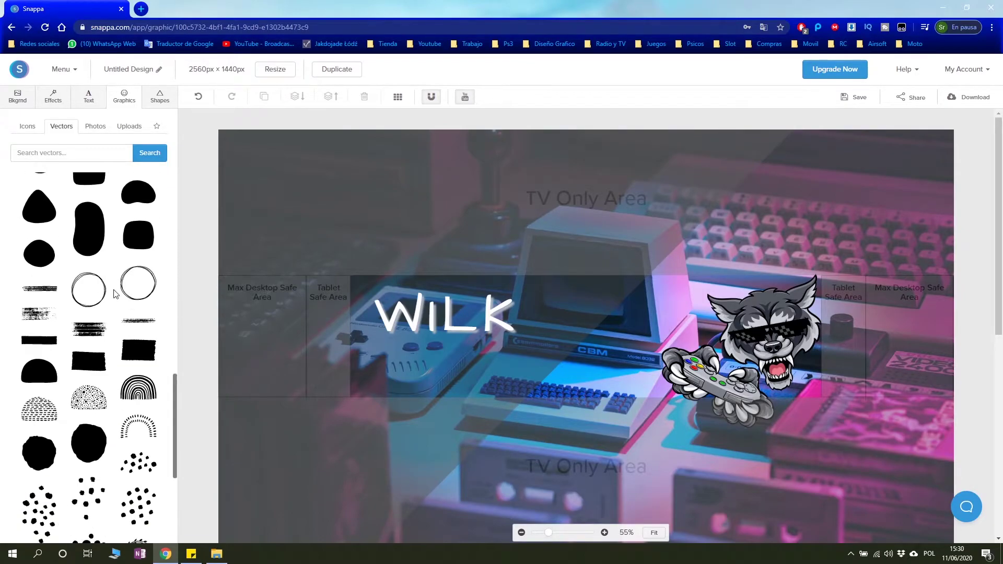
scroll(119, 298, up, 3)
scroll(123, 318, up, 1)
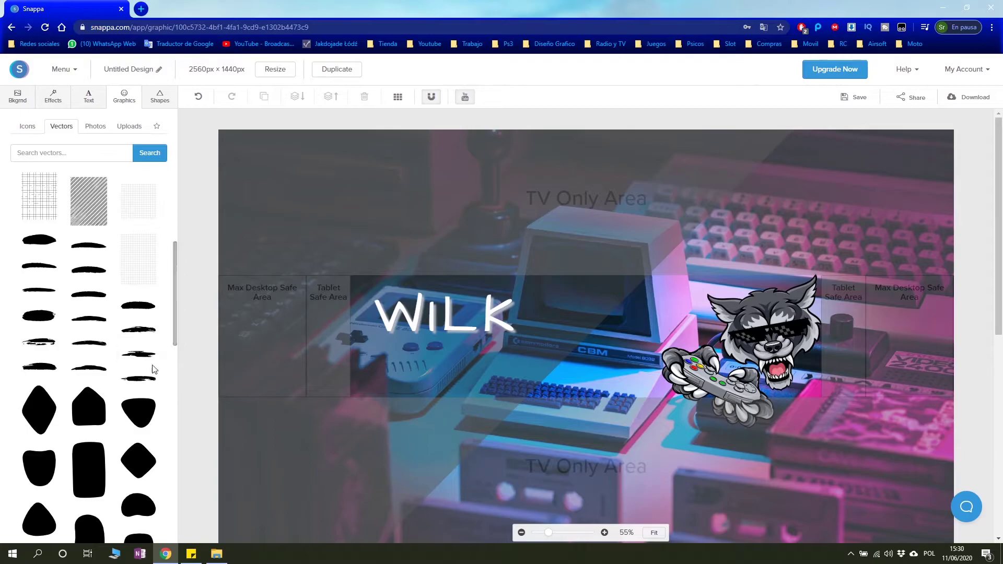
scroll(115, 339, down, 5)
scroll(116, 338, down, 3)
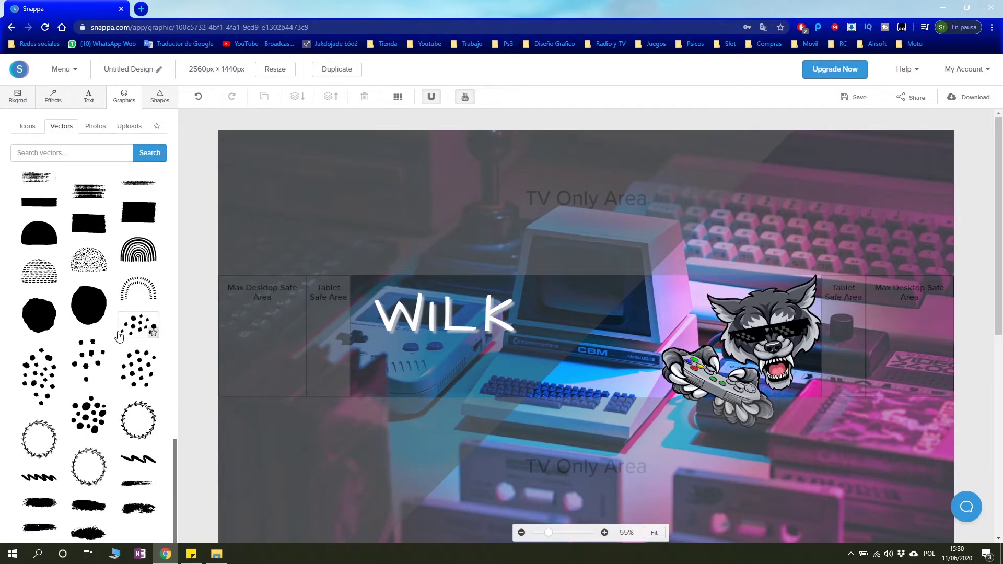
scroll(116, 366, down, 3)
scroll(112, 413, down, 3)
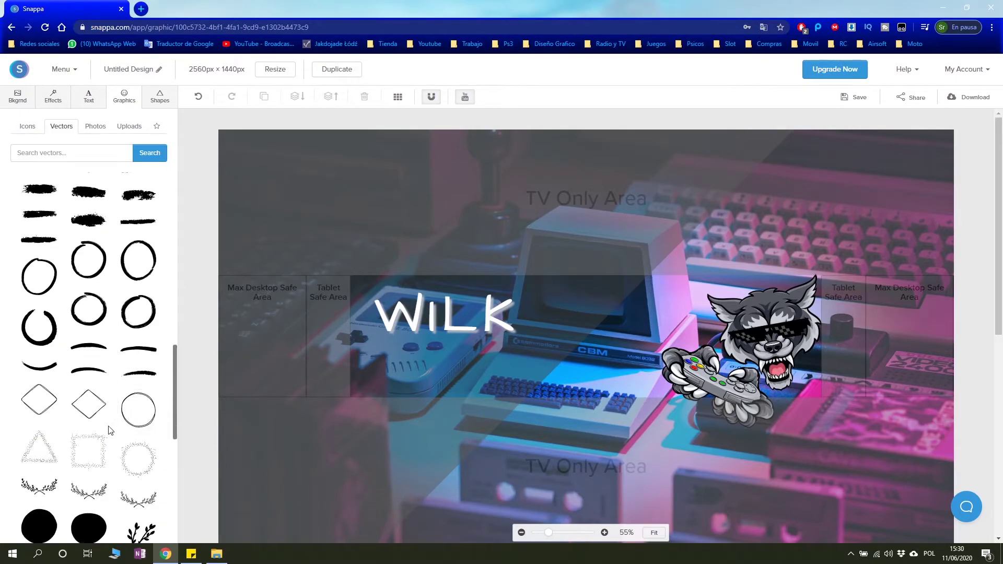
scroll(102, 413, up, 5)
scroll(104, 392, up, 5)
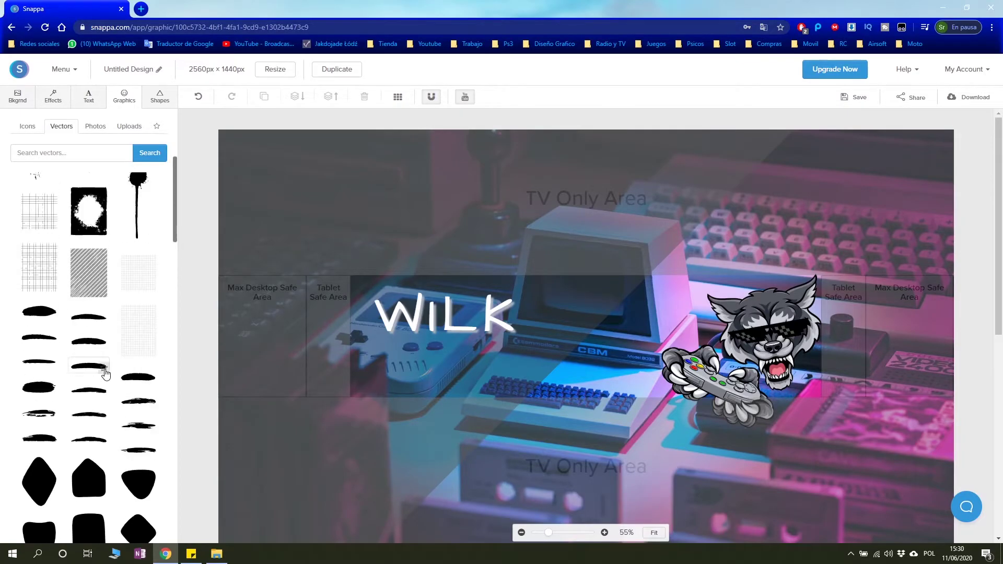
scroll(105, 373, up, 5)
scroll(103, 339, down, 1)
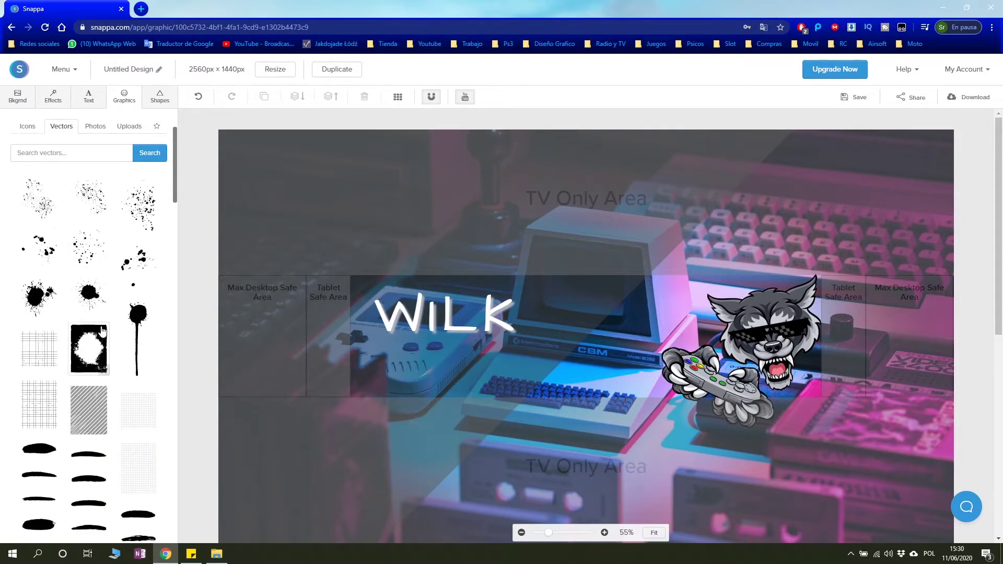
scroll(102, 330, down, 3)
scroll(103, 324, up, 2)
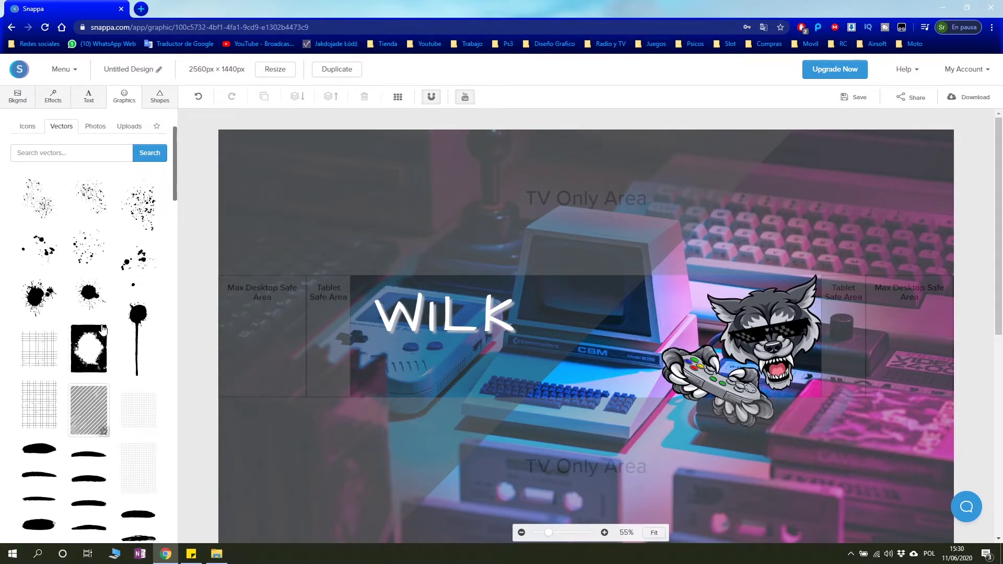
Step: Add an ink splatter over WILK and make it white at opacity 64
click(138, 277)
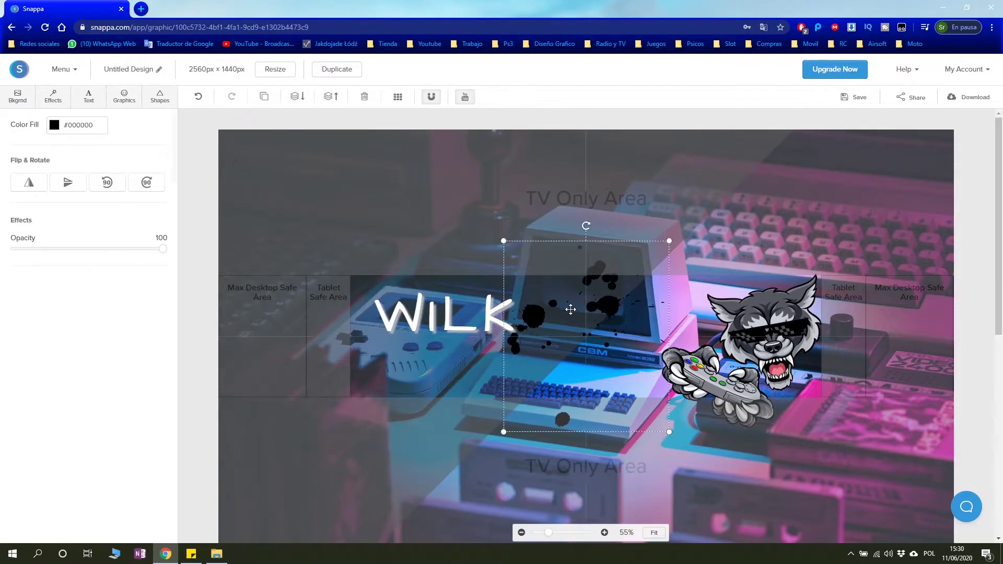
drag(571, 310, 453, 320)
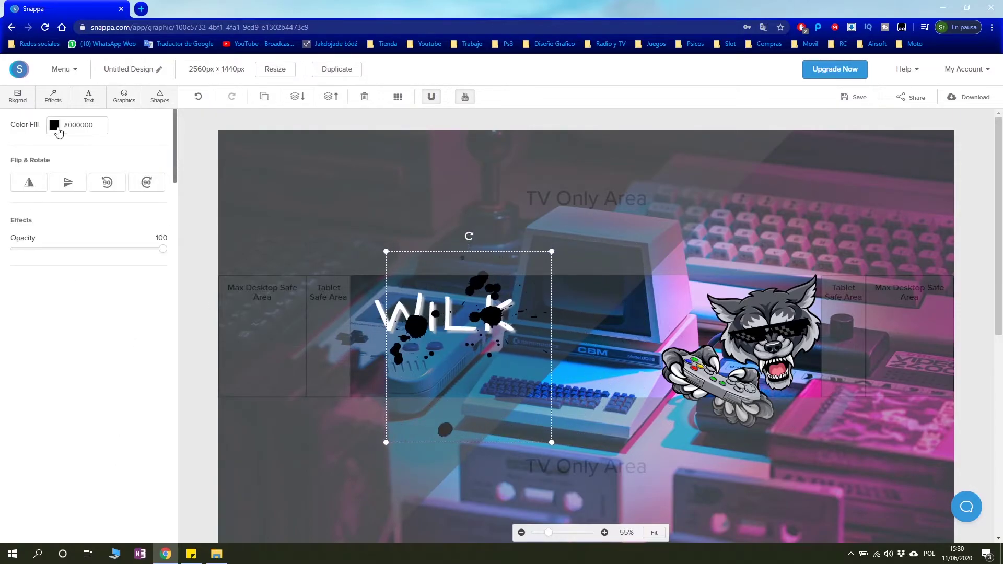
click(54, 125)
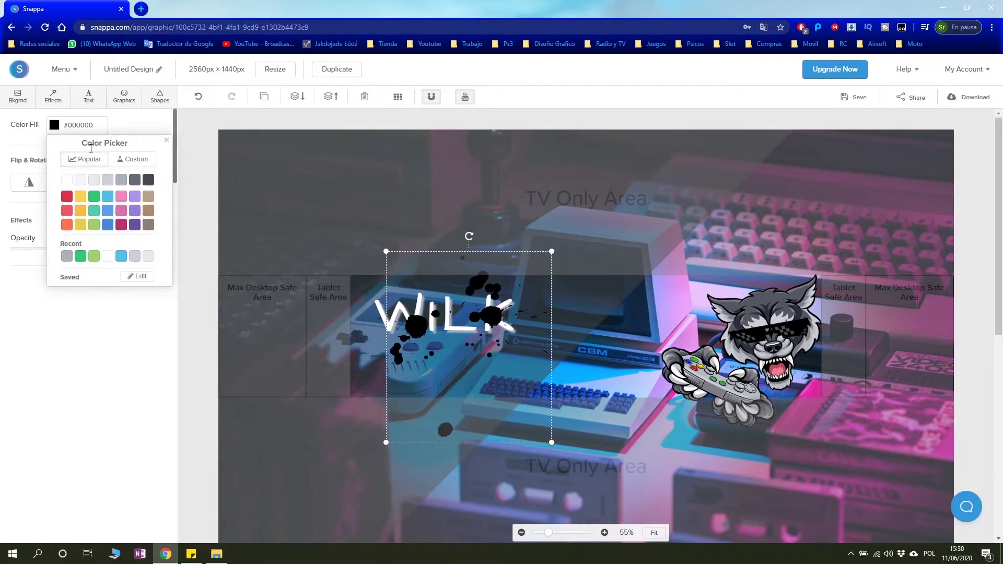
click(68, 181)
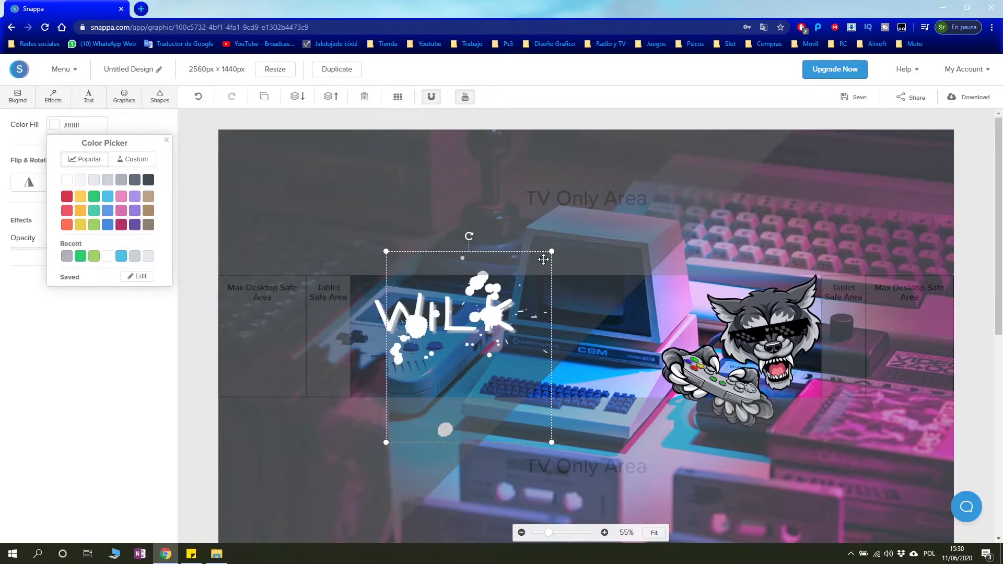
drag(163, 249, 110, 249)
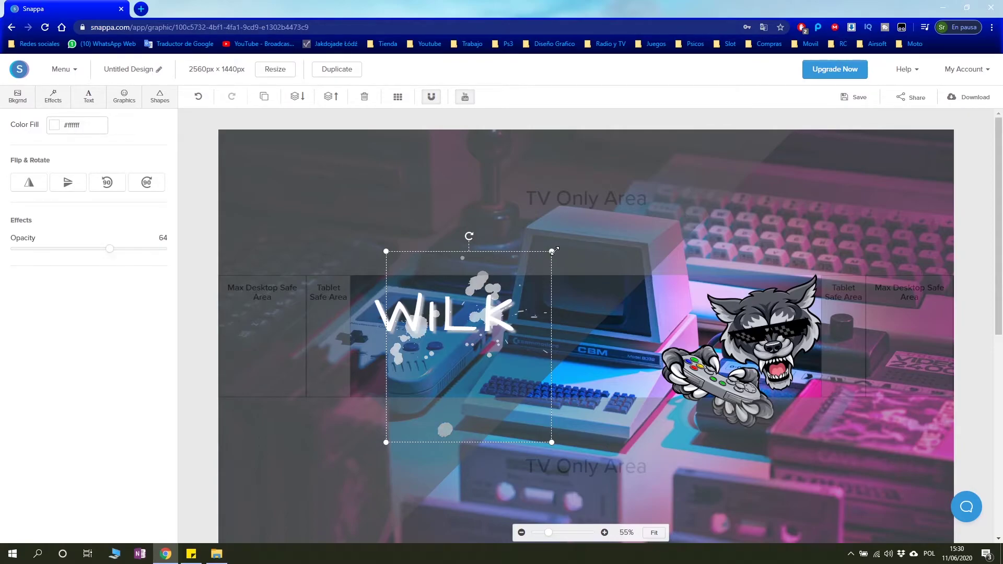
Step: Shrink the splatter and rotate it diagonally so it trails from WILK's K
drag(552, 252, 498, 314)
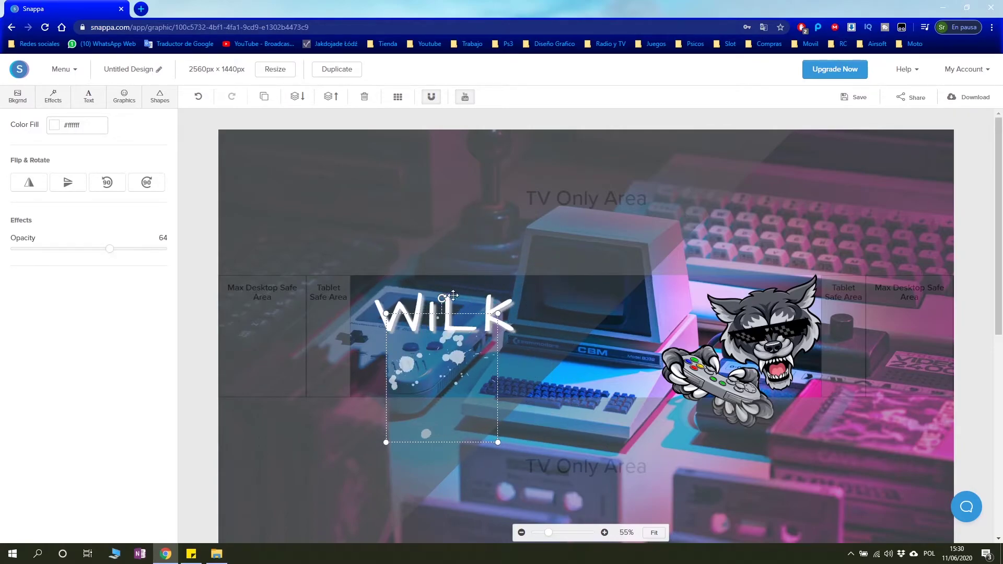
mouse_move(444, 299)
mouse_down()
mouse_move(592, 322)
mouse_move(458, 459)
mouse_move(467, 454)
mouse_up()
drag(450, 380, 509, 335)
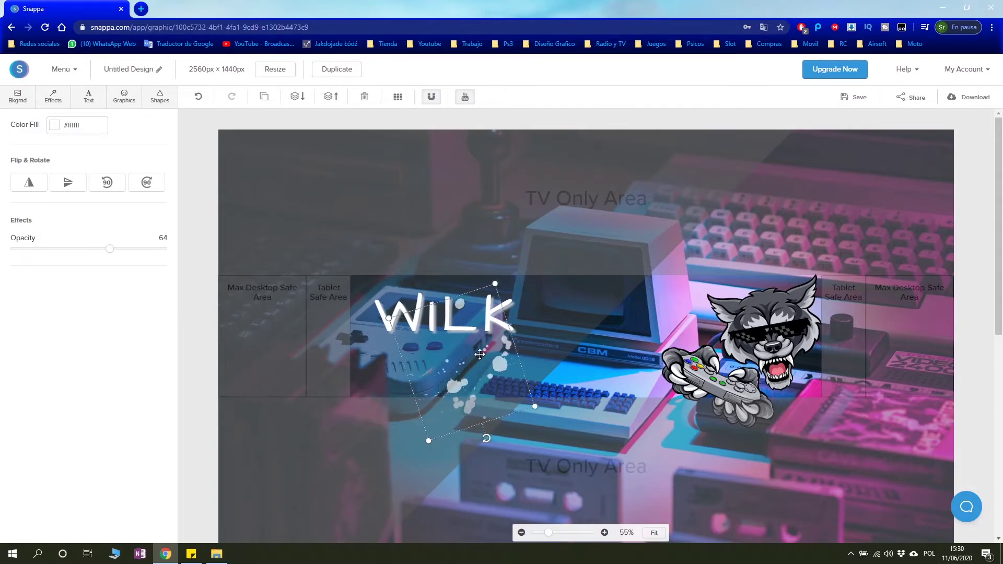
click(508, 455)
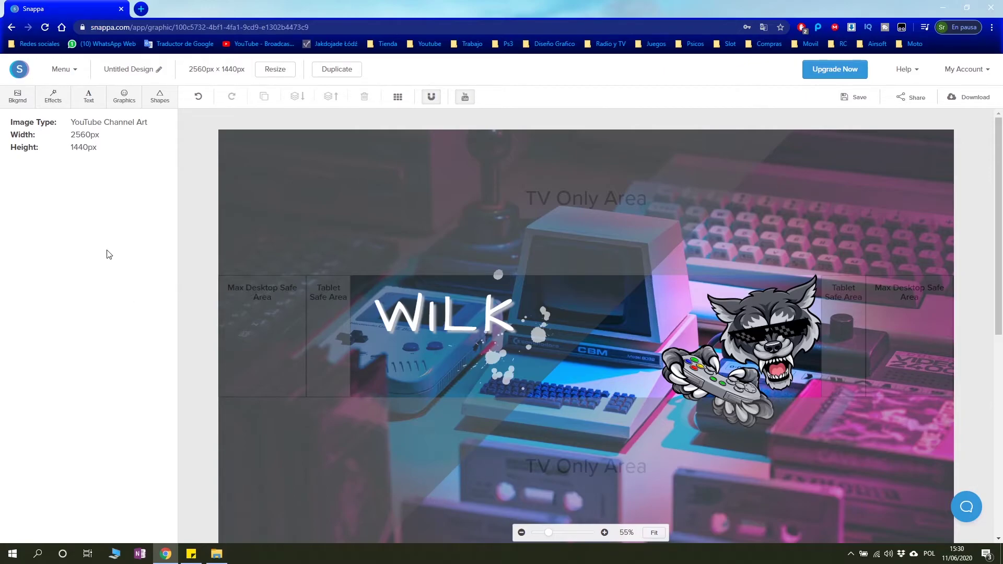
Step: Add a line shape and stretch it across the banner
click(156, 100)
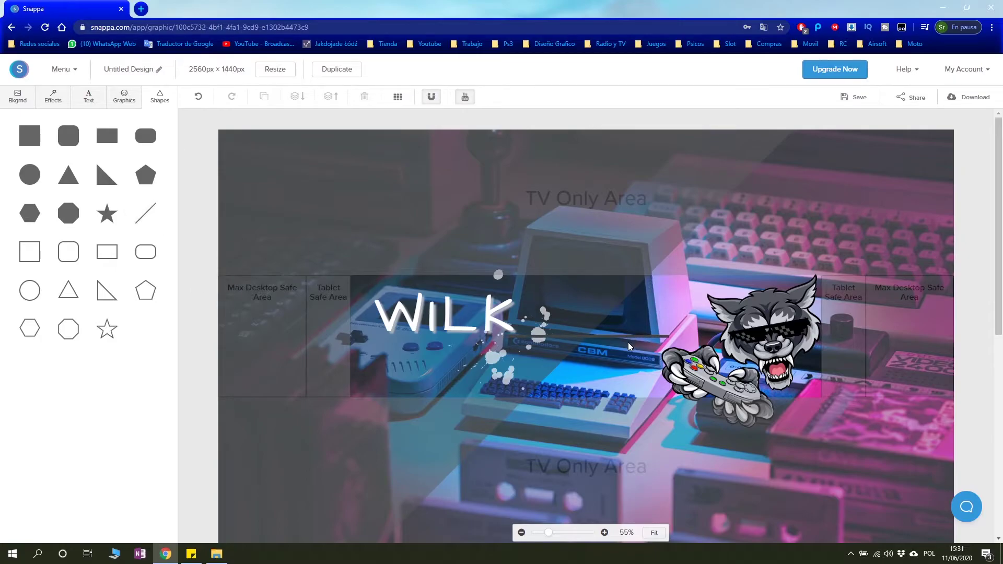
mouse_move(638, 335)
mouse_down()
mouse_move(647, 284)
mouse_move(936, 287)
mouse_up()
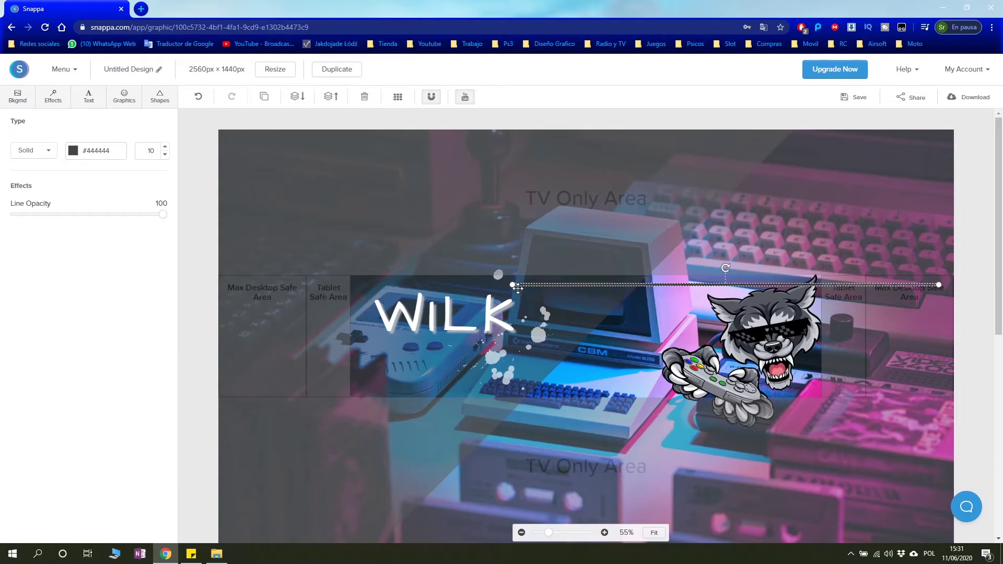
drag(514, 285, 224, 285)
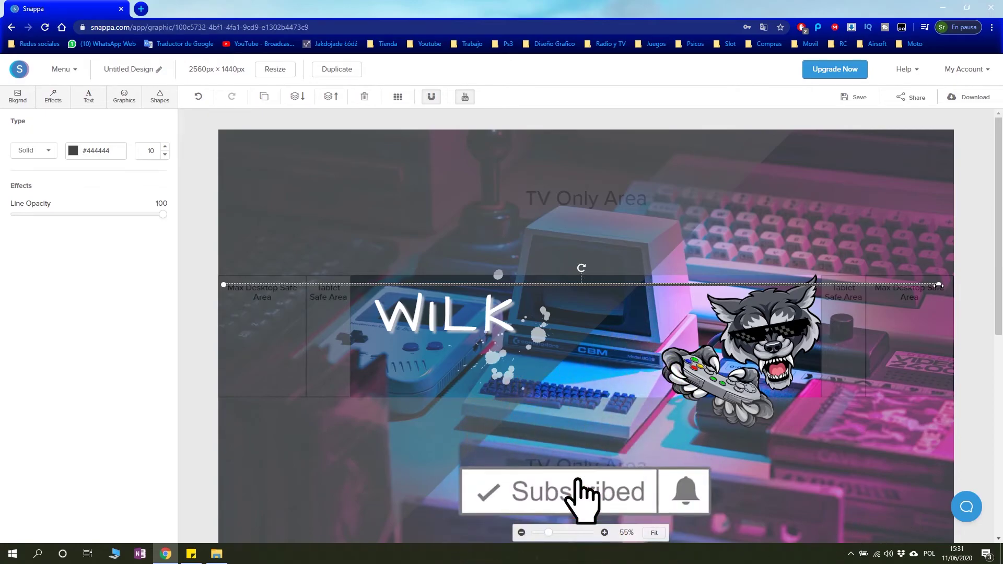
drag(939, 285, 956, 286)
Step: Thicken the line and colour it pink #d770ad
click(166, 148)
click(165, 148)
click(166, 147)
click(165, 148)
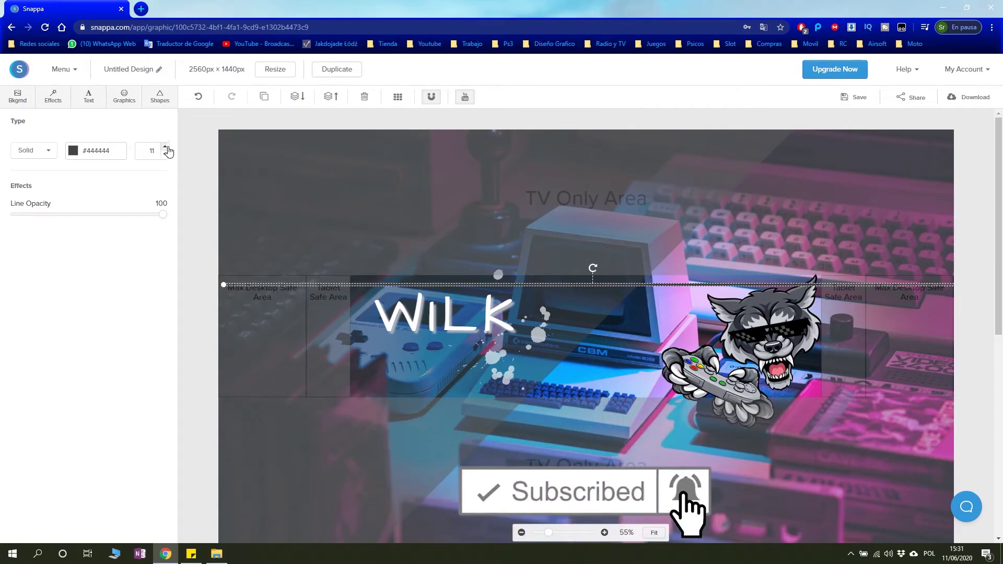
click(167, 148)
click(167, 148)
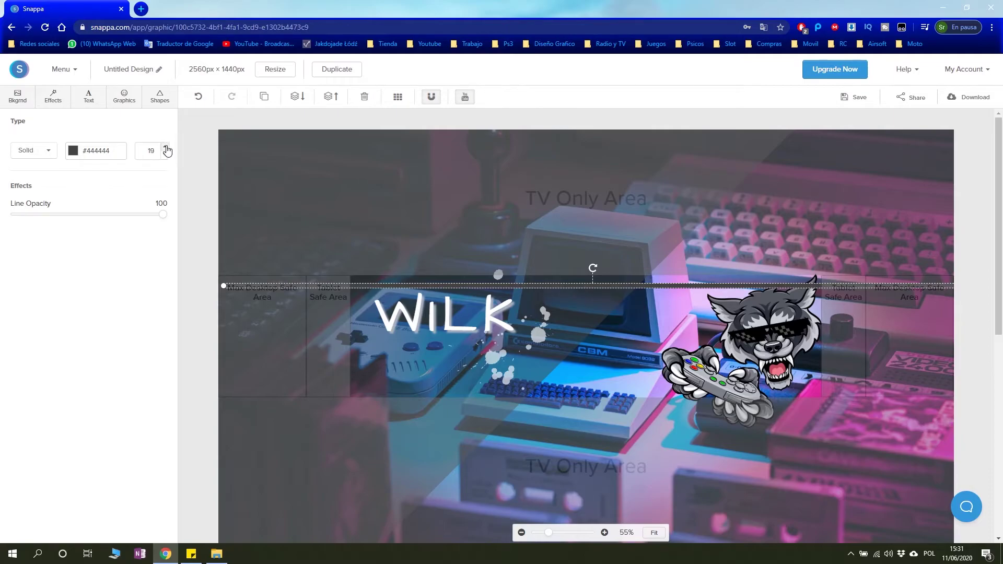
click(166, 147)
click(165, 148)
click(165, 148)
click(165, 148)
click(165, 148)
click(165, 148)
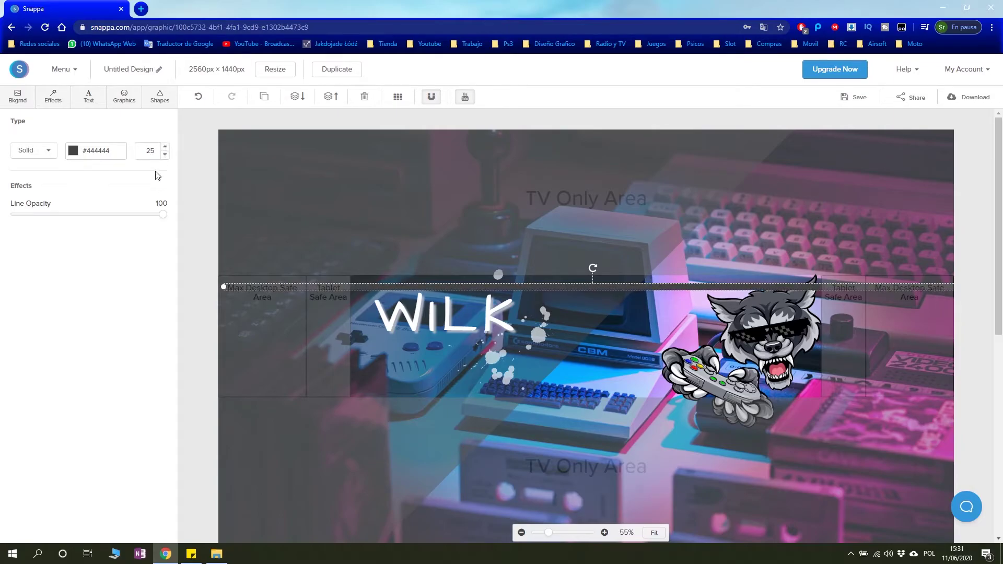
click(73, 151)
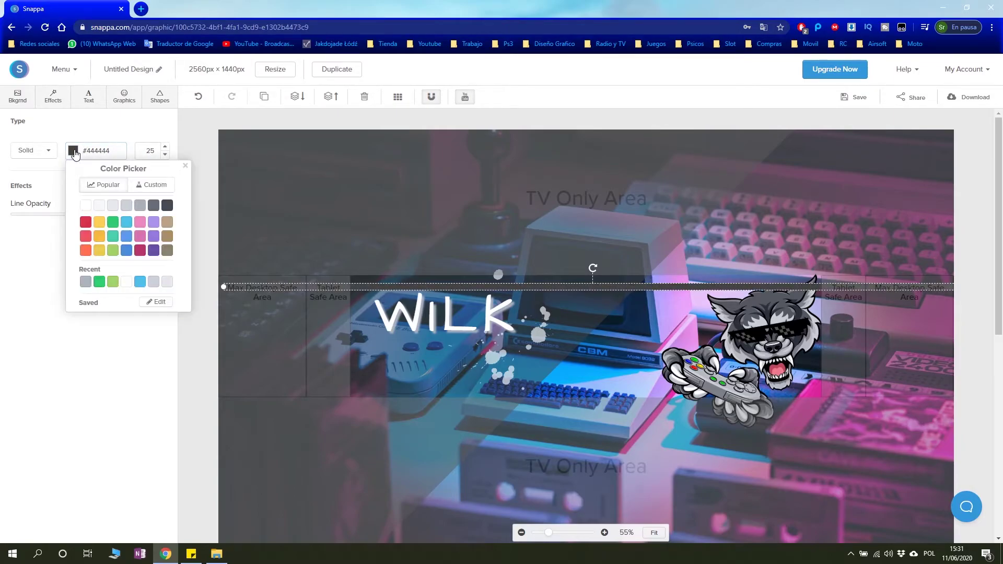
click(140, 237)
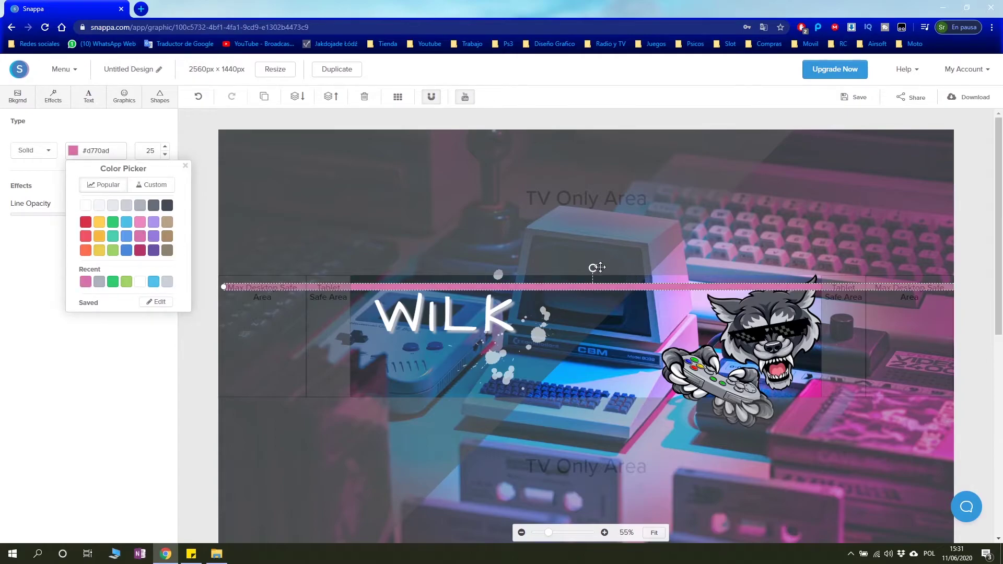
Step: Rotate the pink line into a rising diagonal, shift it right, and set Line Opacity 83
drag(593, 268, 577, 273)
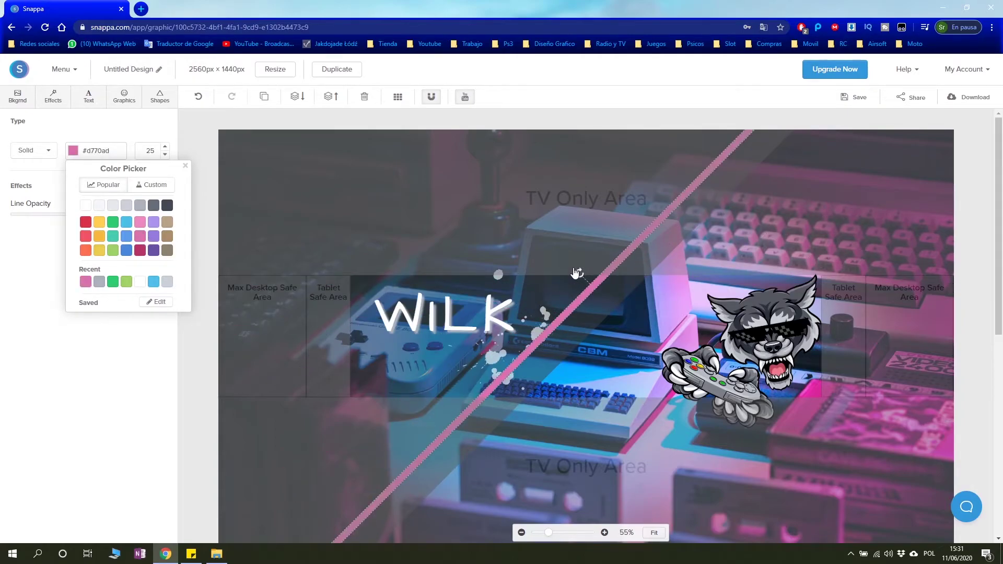
drag(588, 286, 617, 310)
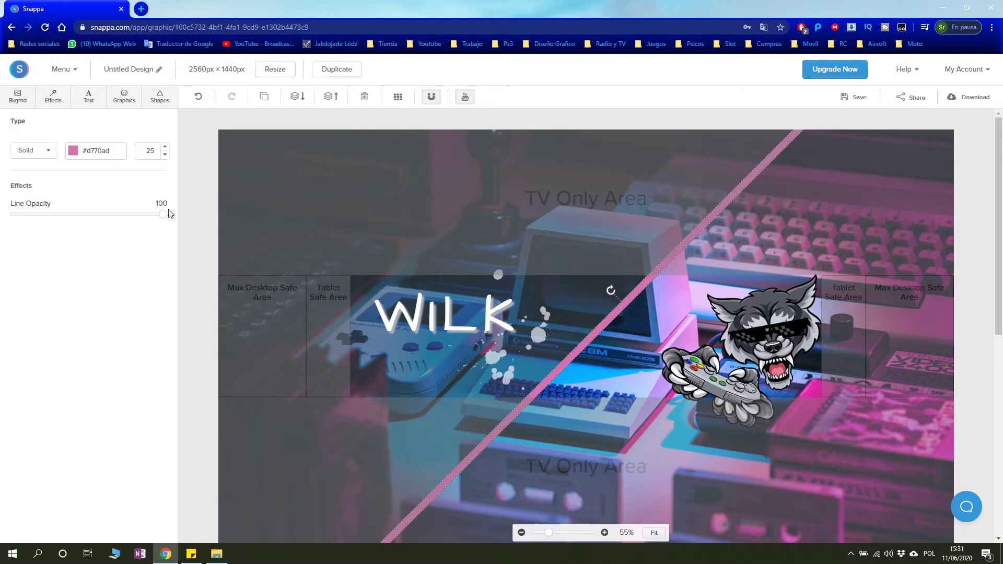
drag(163, 218, 140, 220)
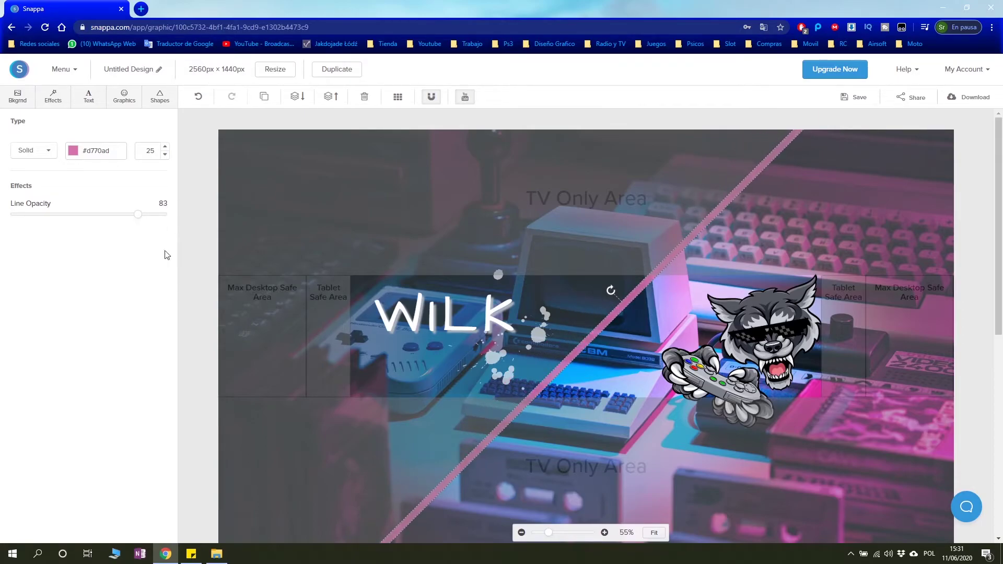
click(679, 381)
click(580, 459)
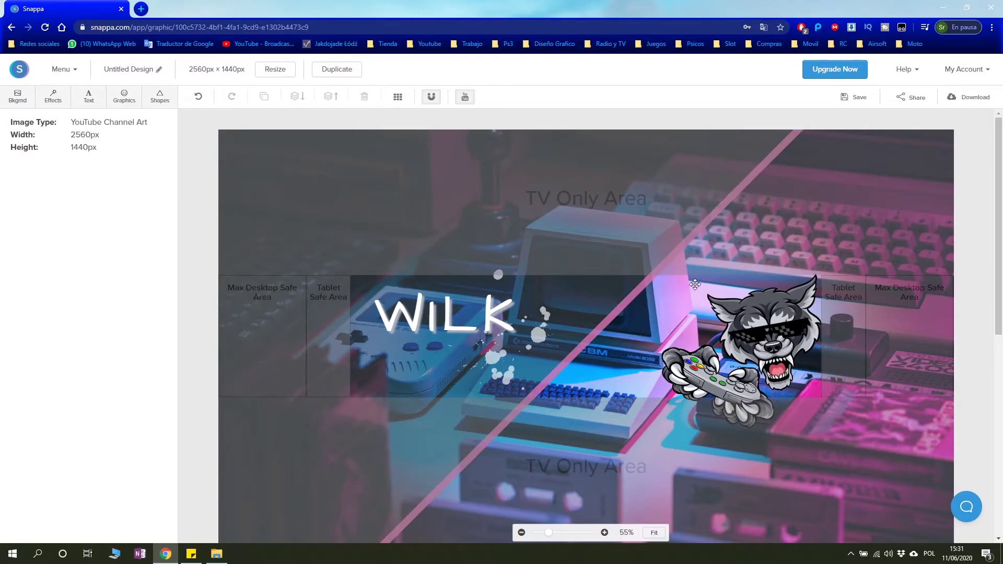
scroll(685, 285, down, 2)
scroll(684, 287, up, 2)
Step: Thin the pink diagonal to width 13 and bring up the Vectors graphics library
click(638, 286)
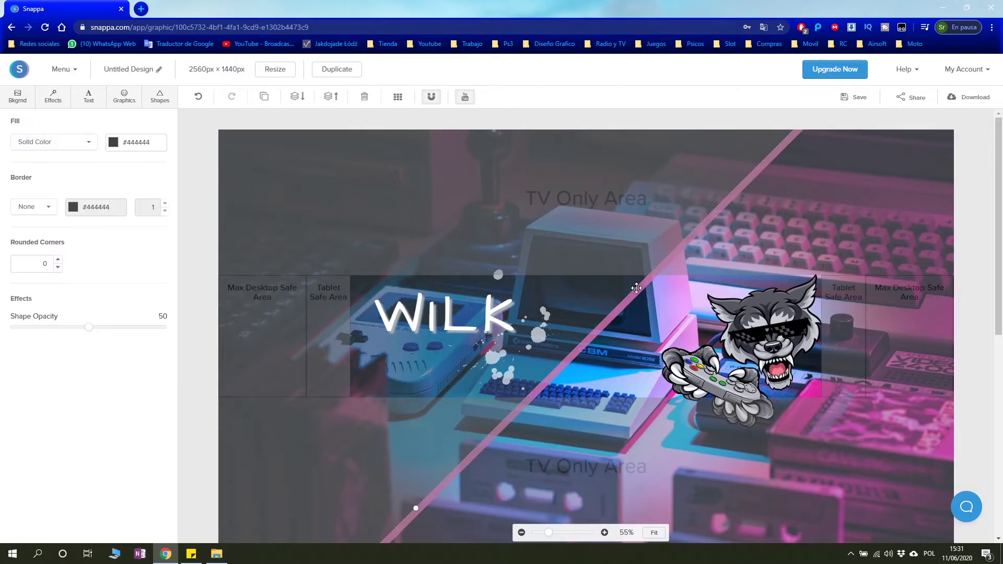
click(606, 321)
click(165, 155)
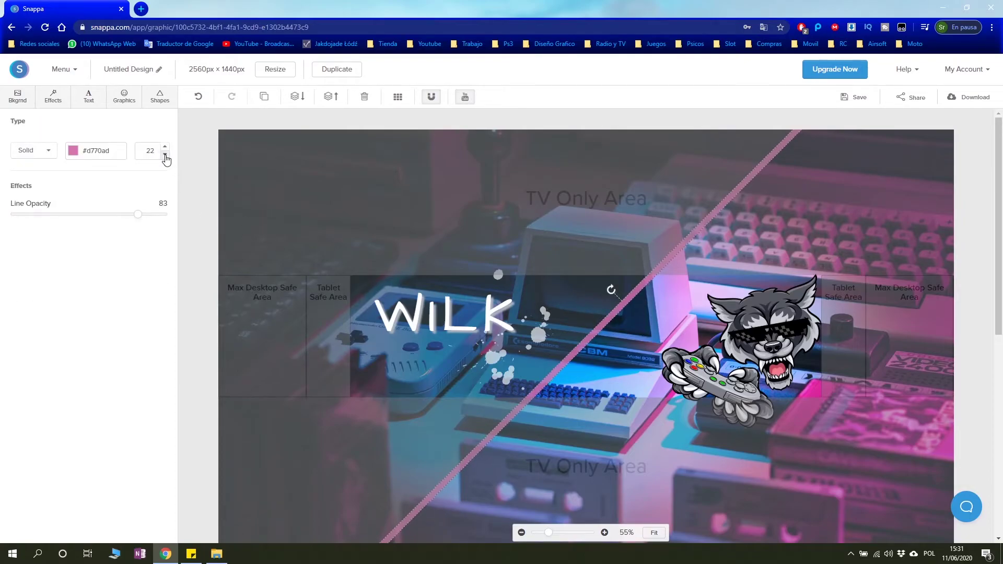
click(165, 155)
click(165, 155)
click(165, 155)
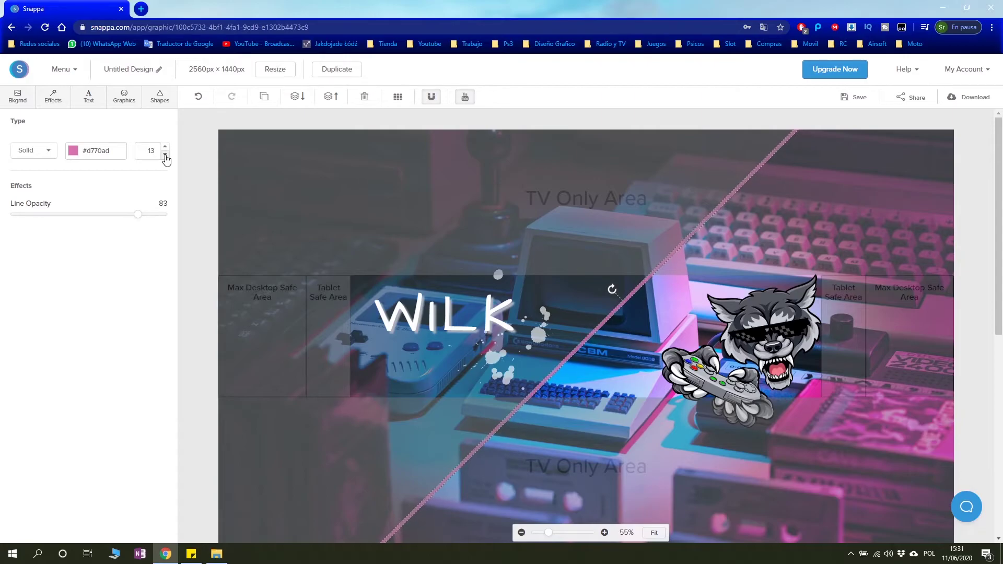
click(786, 235)
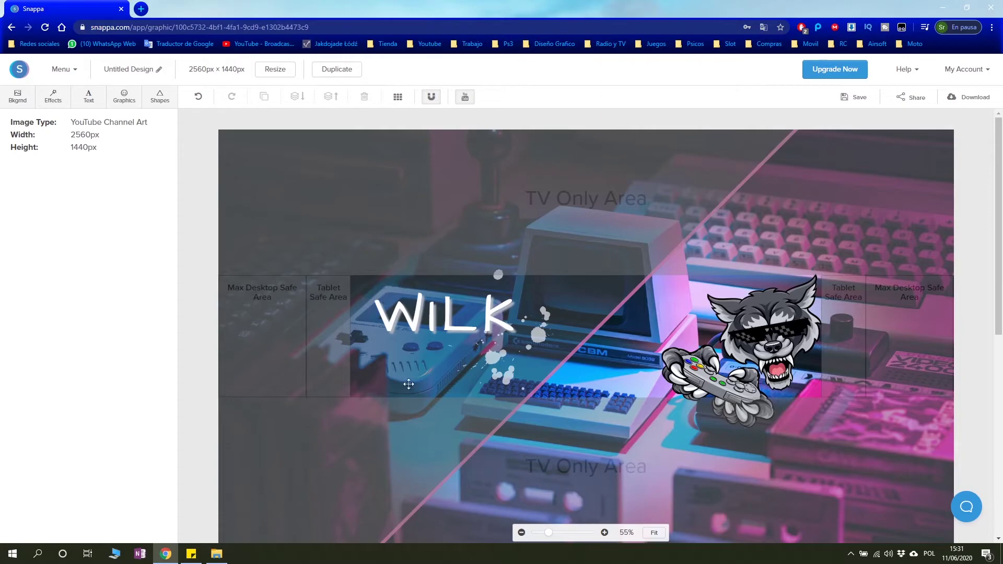
click(125, 108)
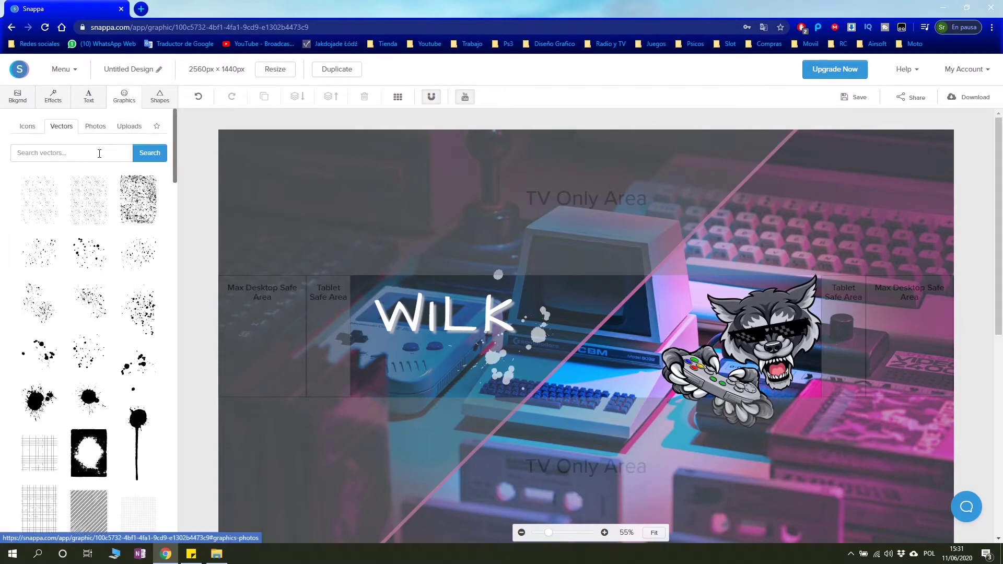
Step: Search the Graphics Icons library for WOLF
scroll(108, 216, down, 5)
scroll(107, 216, down, 5)
scroll(107, 217, down, 5)
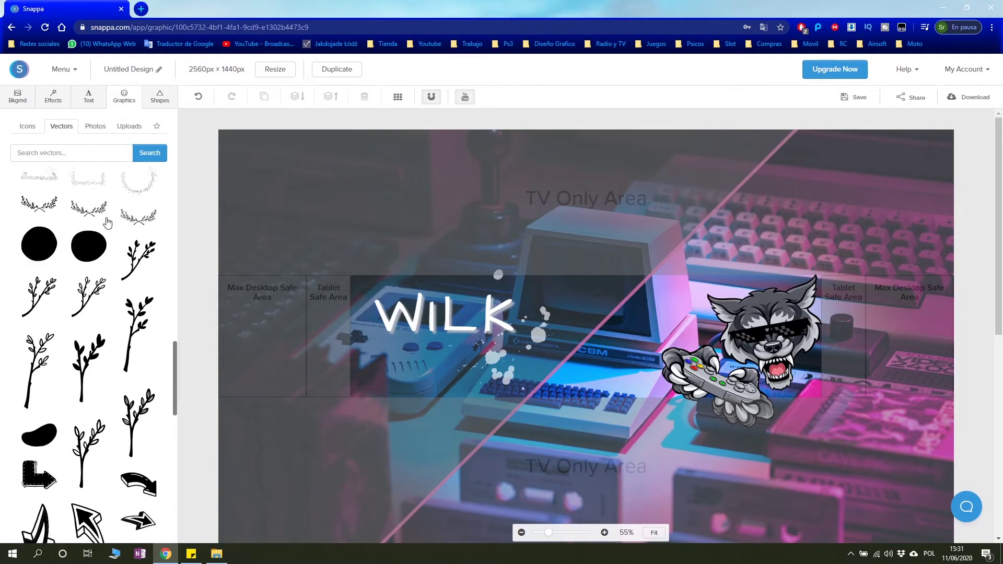
scroll(108, 219, down, 5)
scroll(109, 226, down, 5)
scroll(108, 227, down, 5)
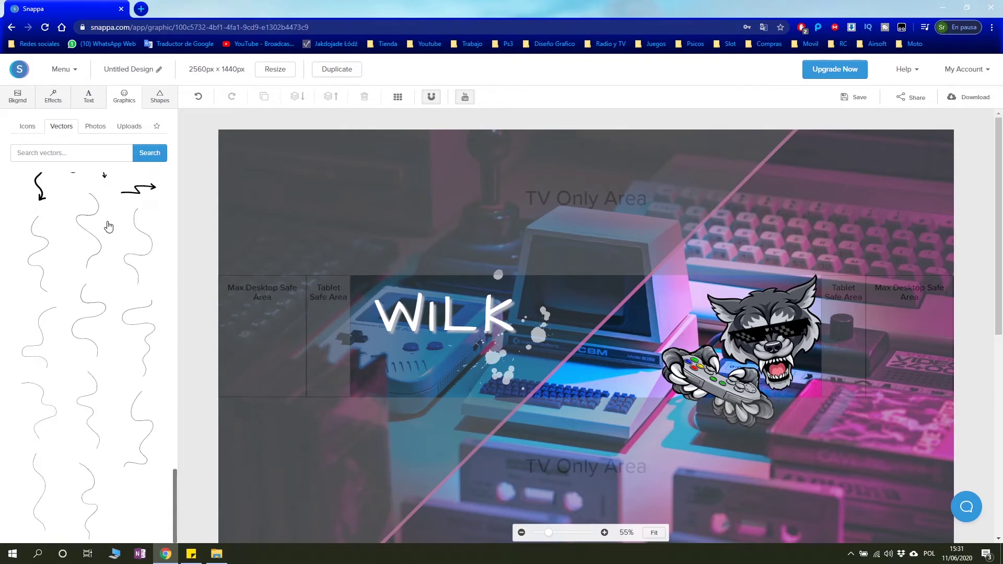
scroll(89, 321, up, 10)
click(99, 127)
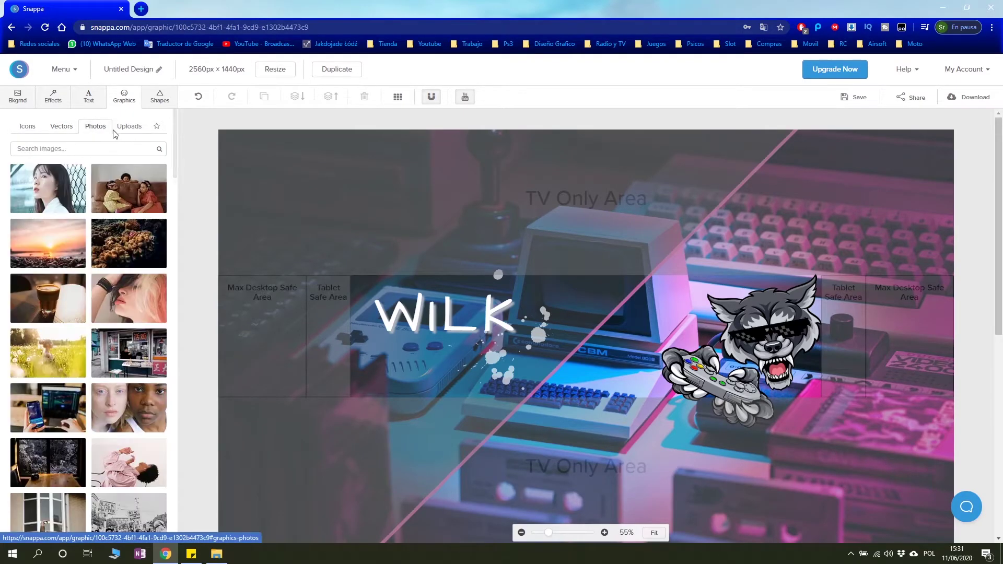
click(30, 127)
scroll(101, 297, down, 5)
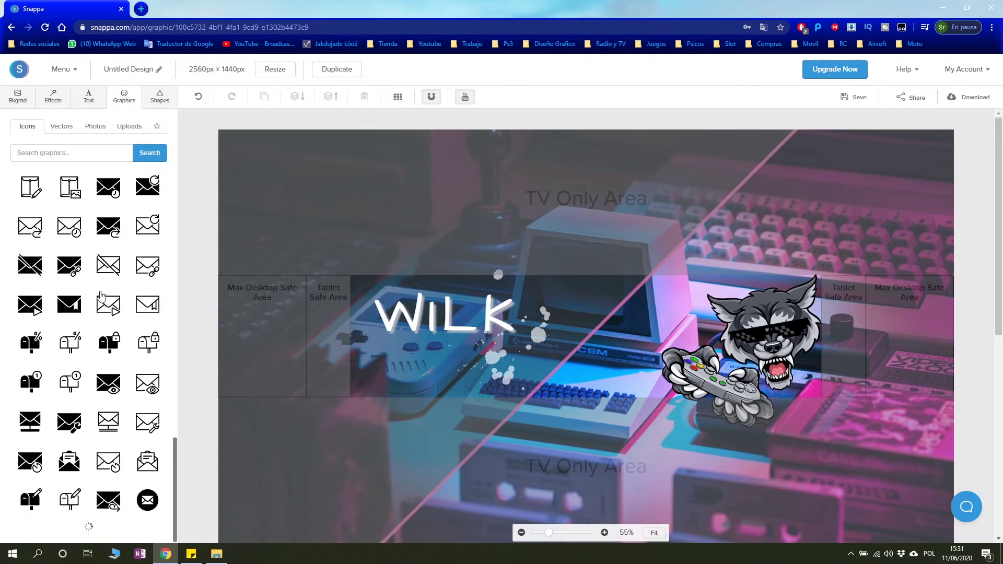
scroll(102, 296, up, 5)
click(79, 159)
text(L)
key(BackSpace)
text(W)
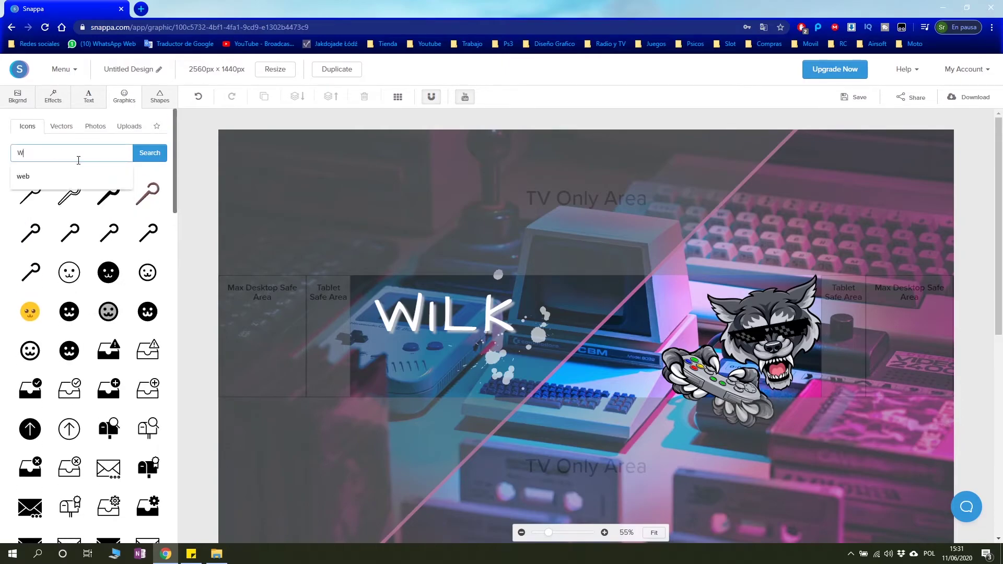
text(OLF)
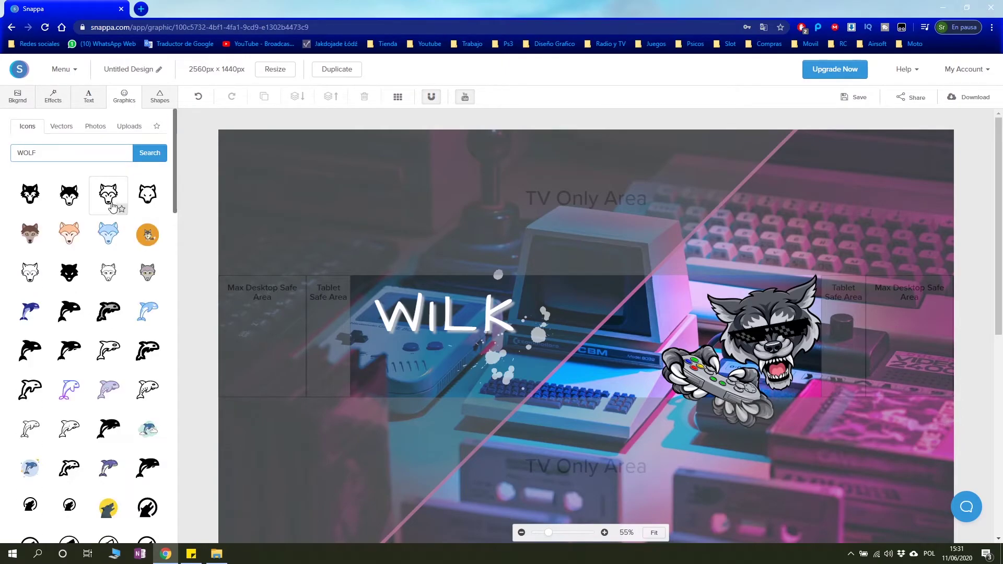
Step: Add the wolf icon to the banner and shrink it small
click(74, 203)
click(595, 322)
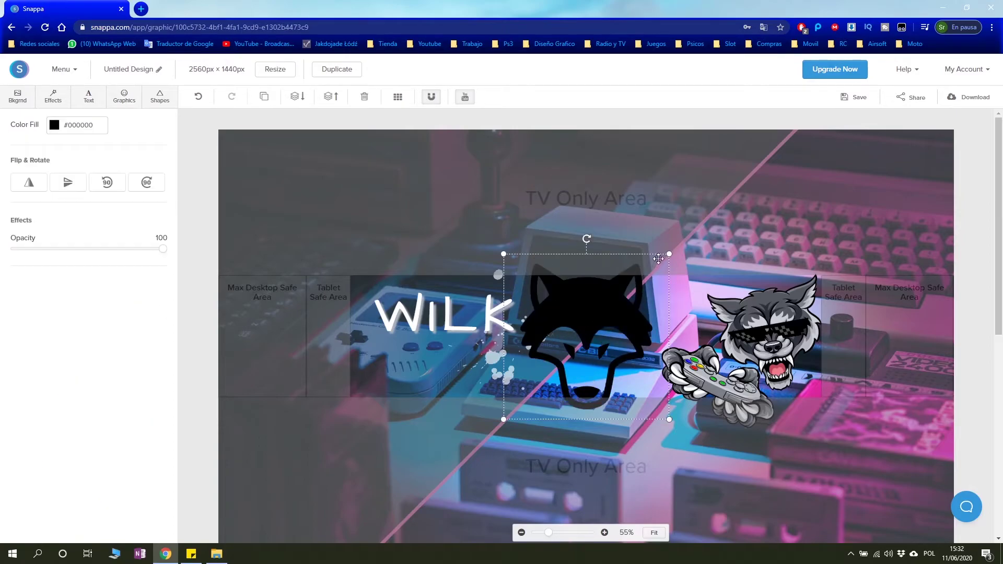
drag(670, 254, 522, 345)
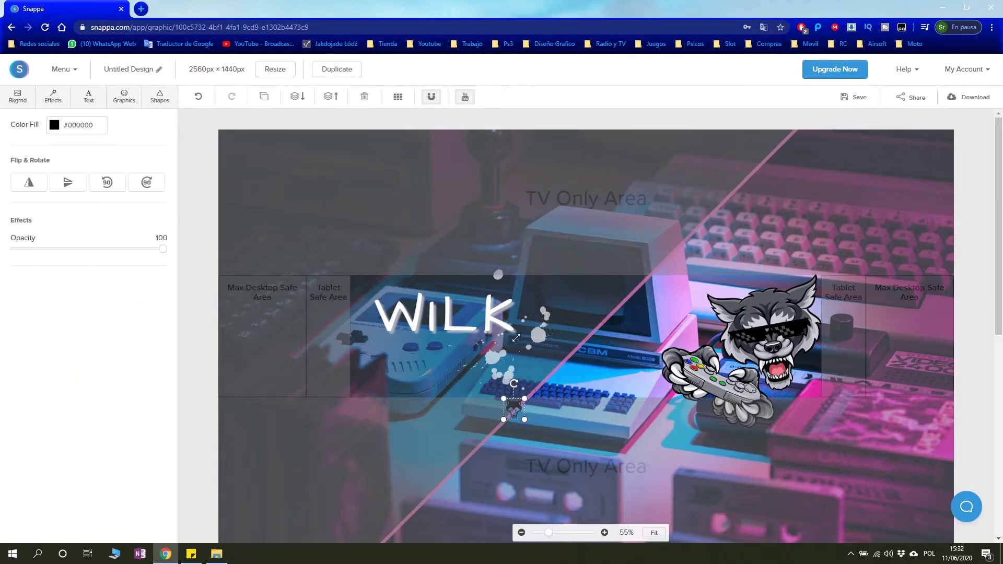
drag(505, 408, 441, 391)
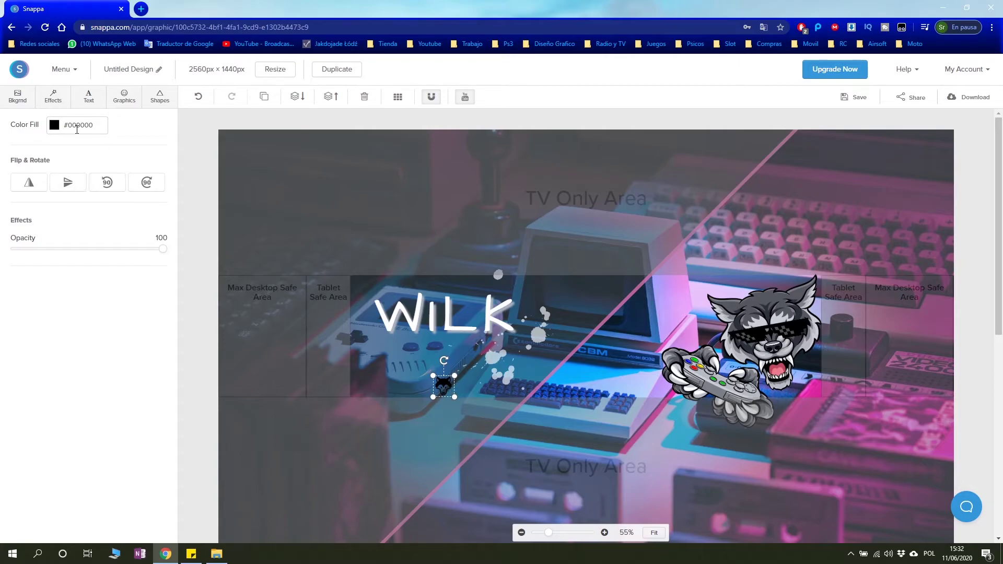
Step: Fill the wolf icon white #ffffff and place it just above WILK's I
click(61, 127)
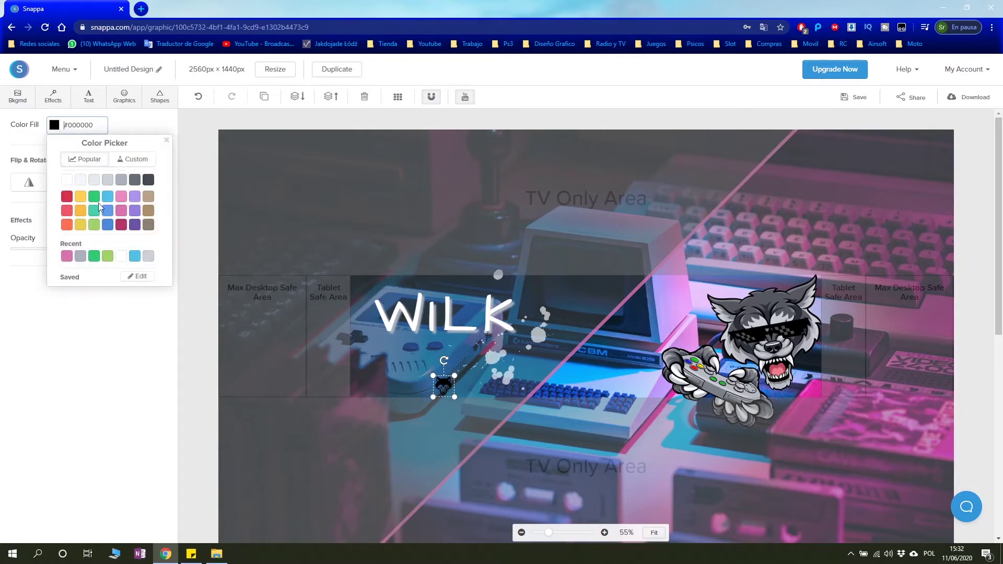
click(67, 180)
click(390, 457)
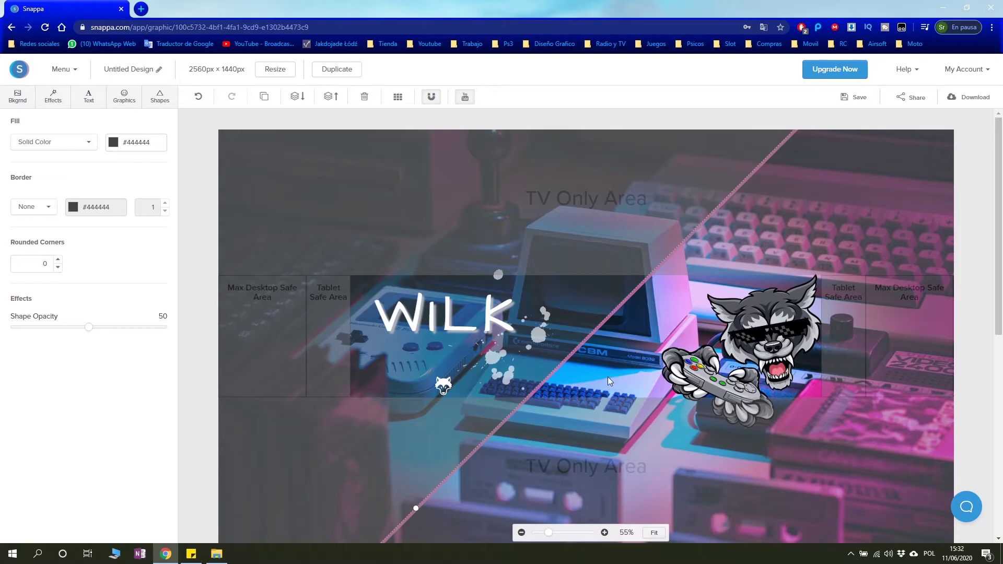
click(581, 385)
click(445, 387)
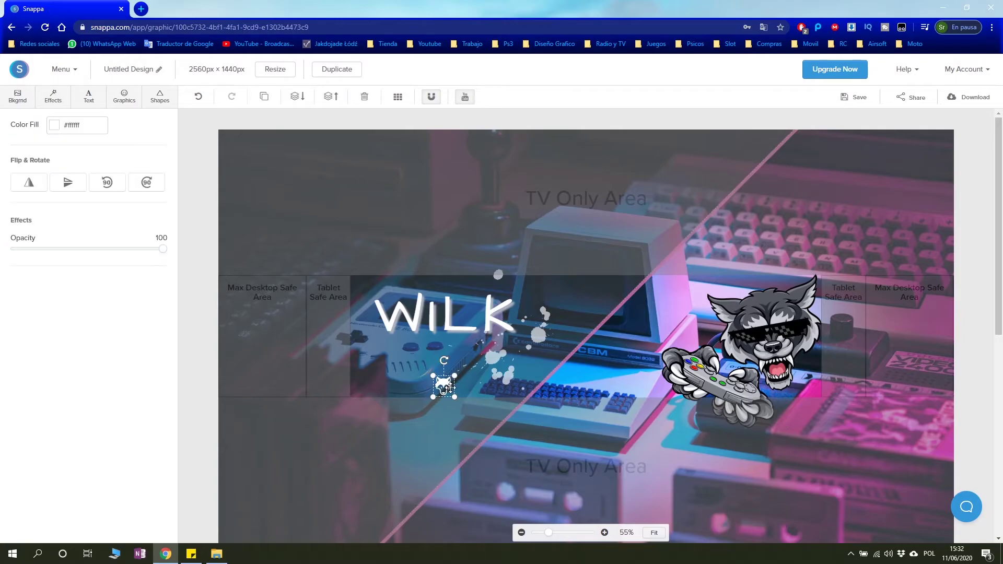
drag(445, 387, 431, 288)
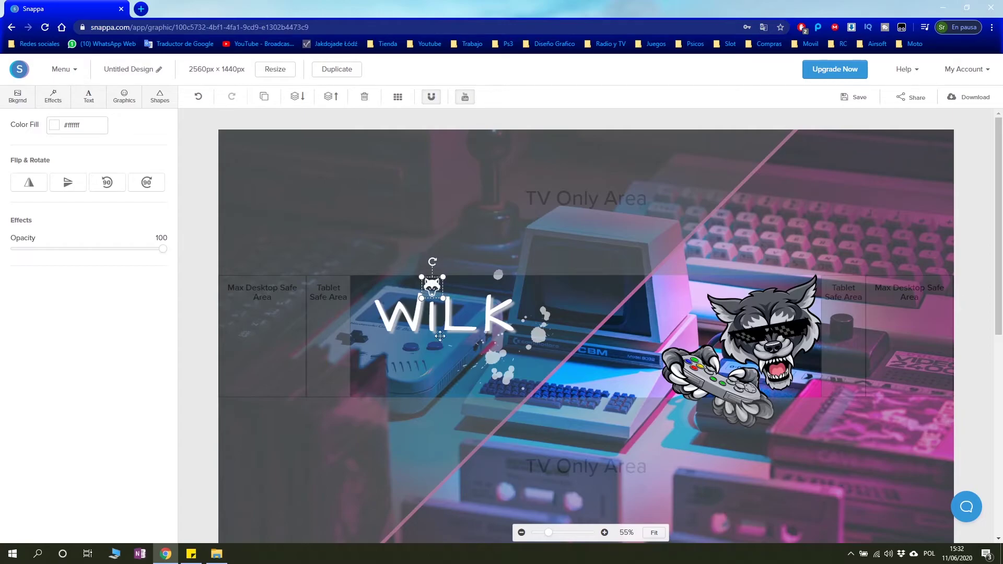
click(441, 464)
click(623, 472)
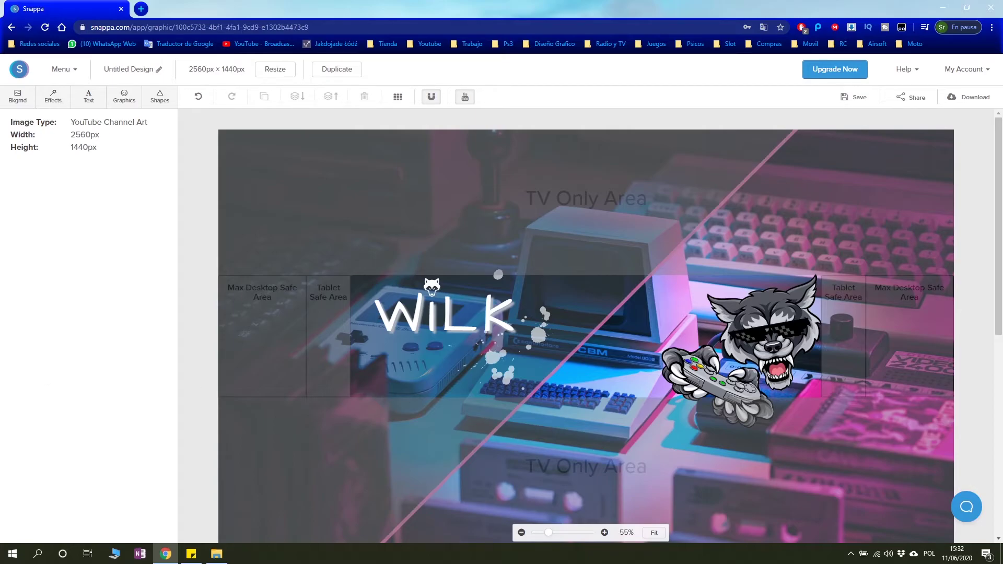
Step: Search the icon library for GAME instead of WOLF
click(441, 464)
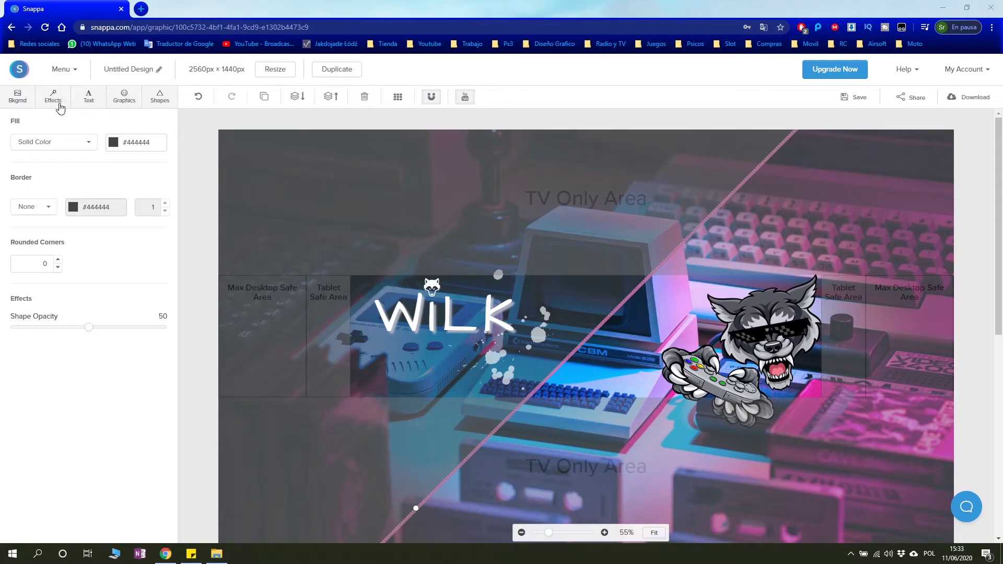
click(124, 98)
double_click(64, 159)
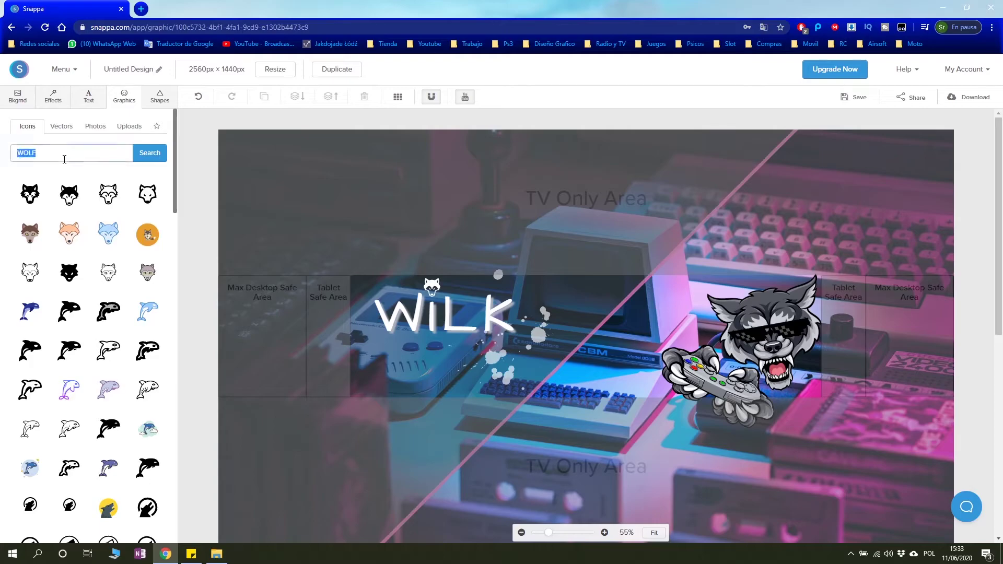
text(GAME)
key(Return)
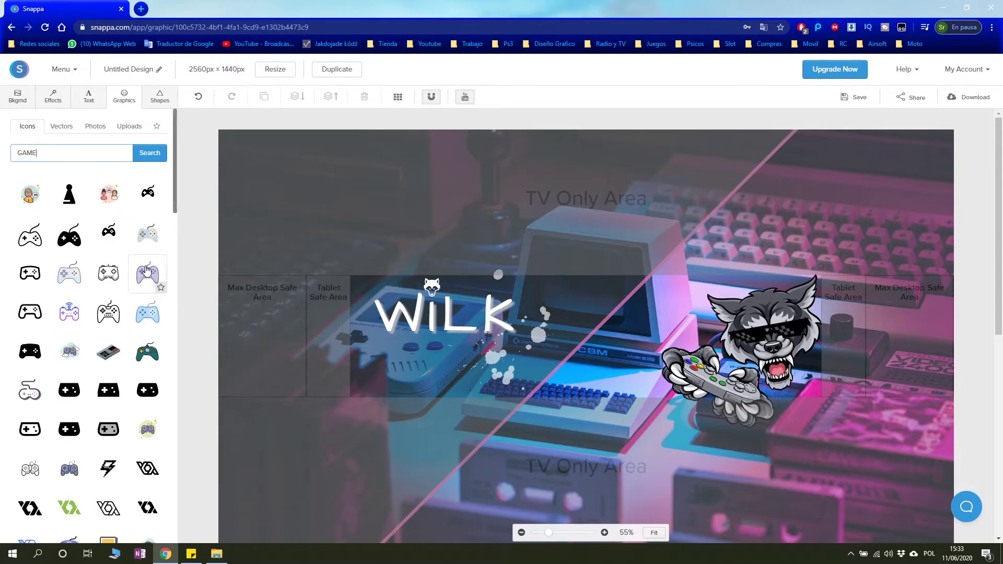
mouse_move(29, 390)
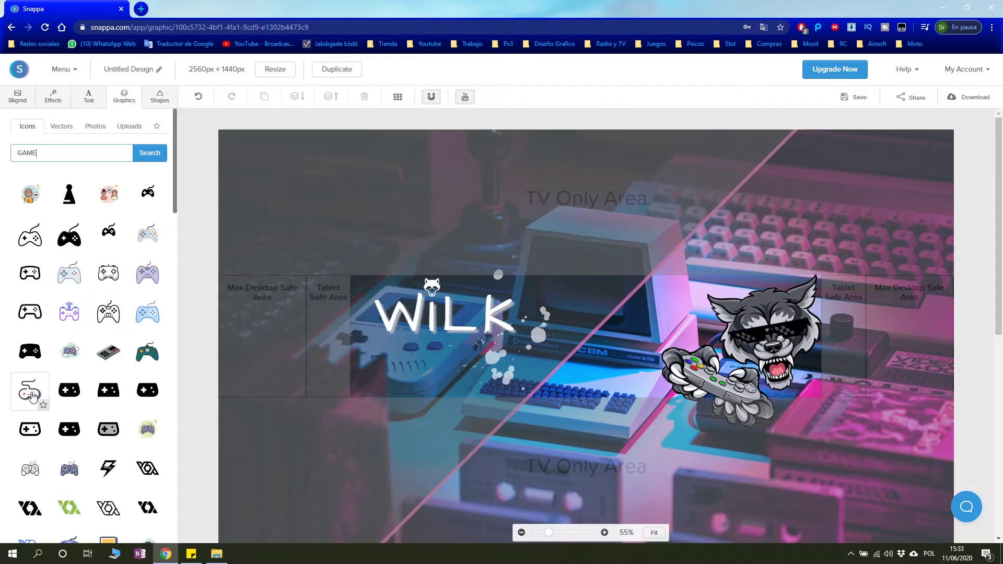
Step: Add the white game-controller icon, shrink it, and move it left below WILK
click(41, 398)
click(601, 376)
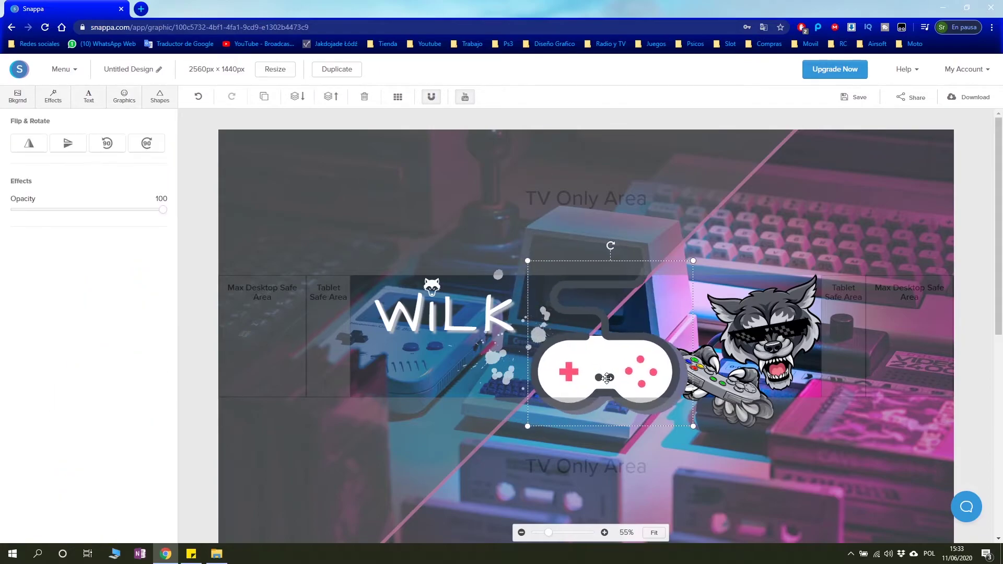
mouse_move(693, 261)
mouse_down()
mouse_move(601, 304)
mouse_move(574, 331)
mouse_up()
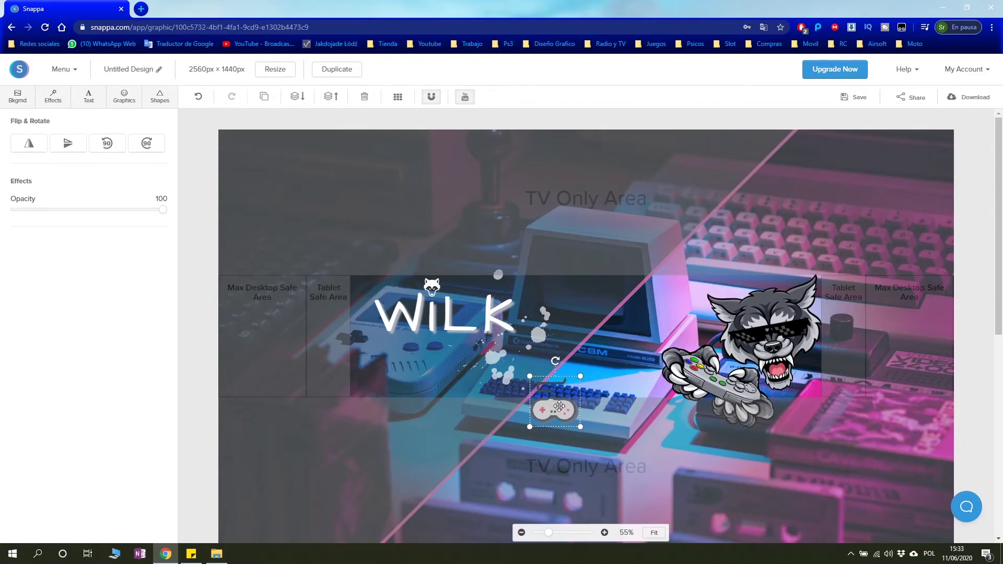
mouse_move(553, 406)
mouse_down()
mouse_move(616, 364)
mouse_move(701, 283)
mouse_move(845, 331)
mouse_move(803, 373)
mouse_up()
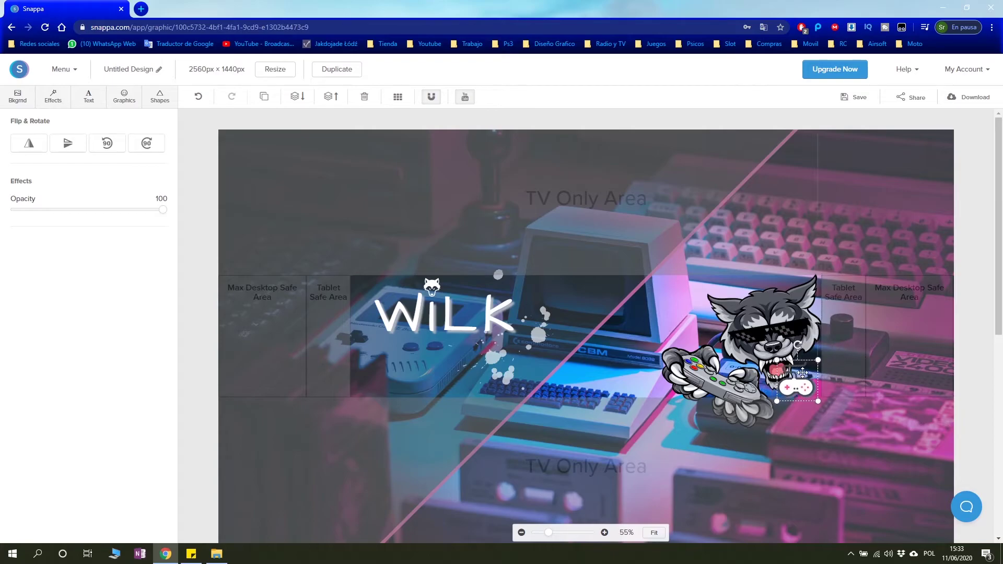
drag(803, 372, 711, 364)
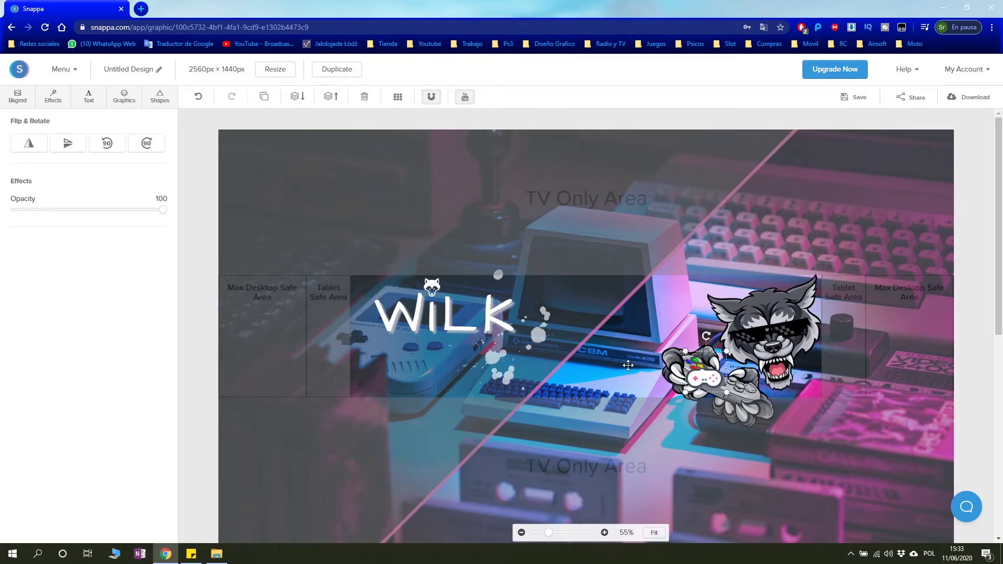
drag(628, 366, 374, 371)
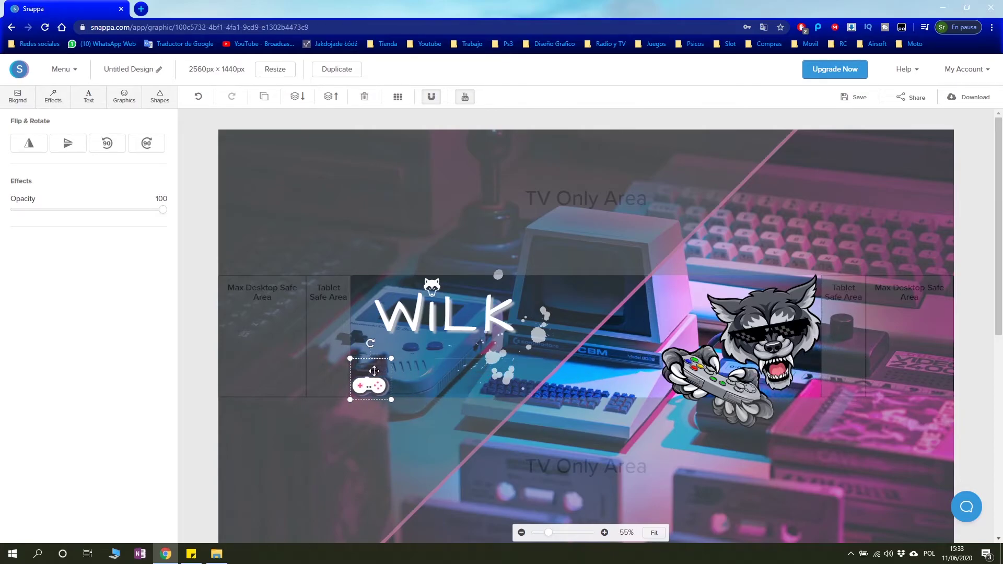
Step: Set the controller icon's opacity to about 73
click(437, 390)
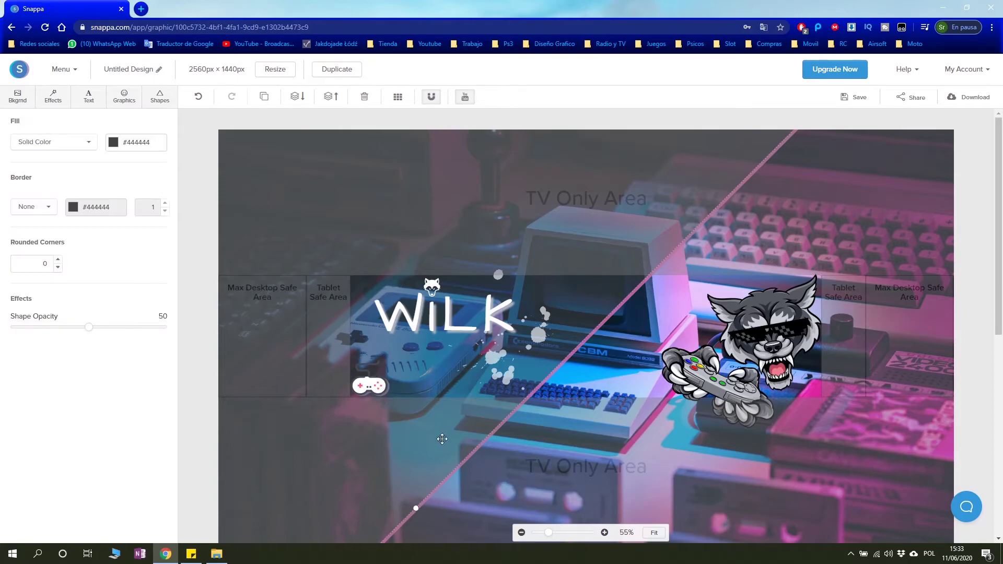
click(380, 391)
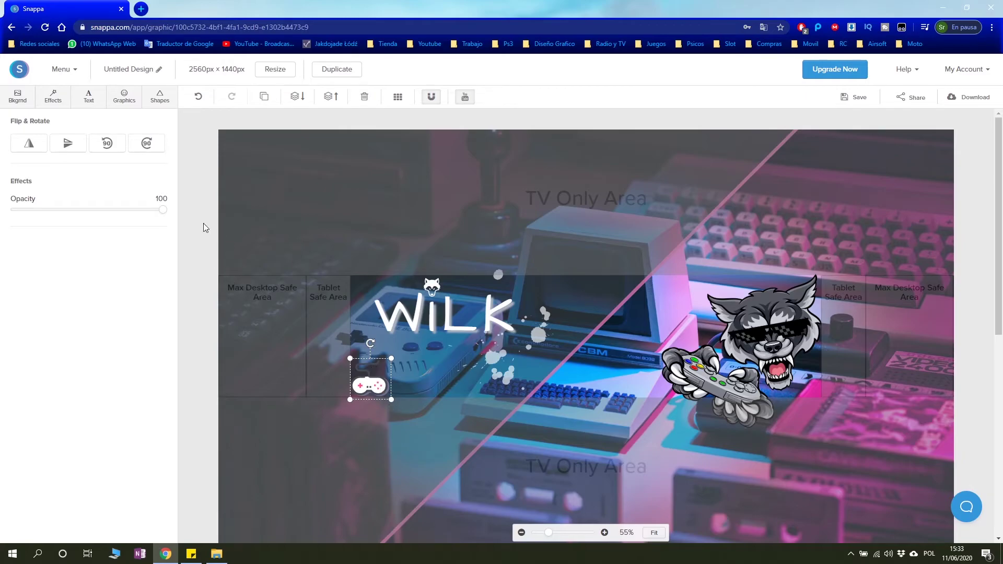
drag(162, 209, 124, 210)
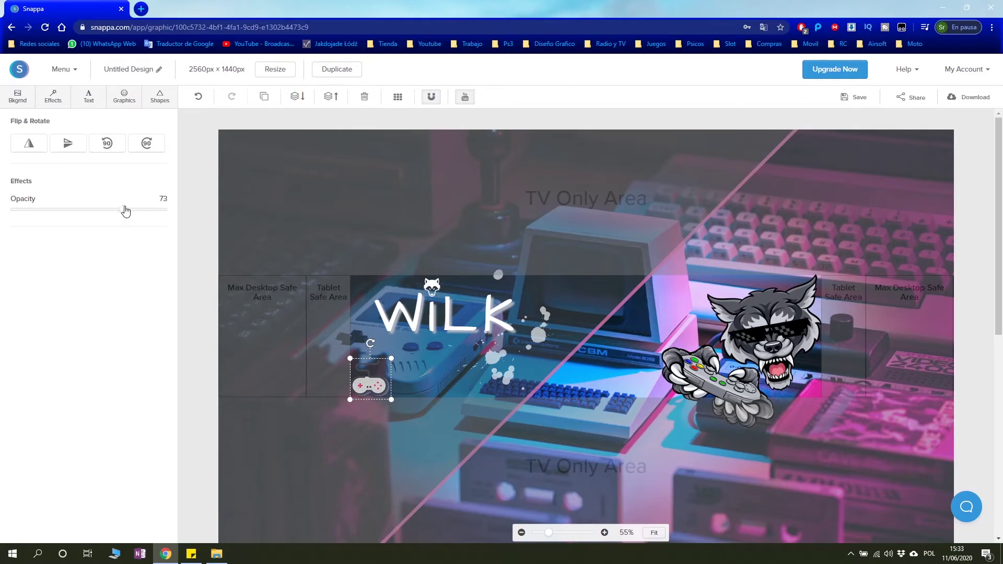
click(549, 450)
click(413, 307)
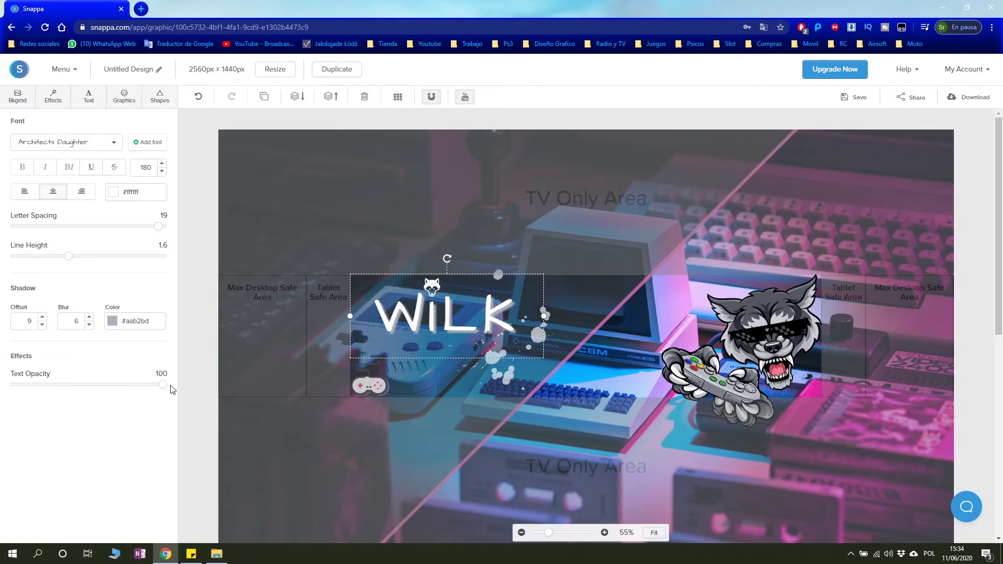
click(600, 466)
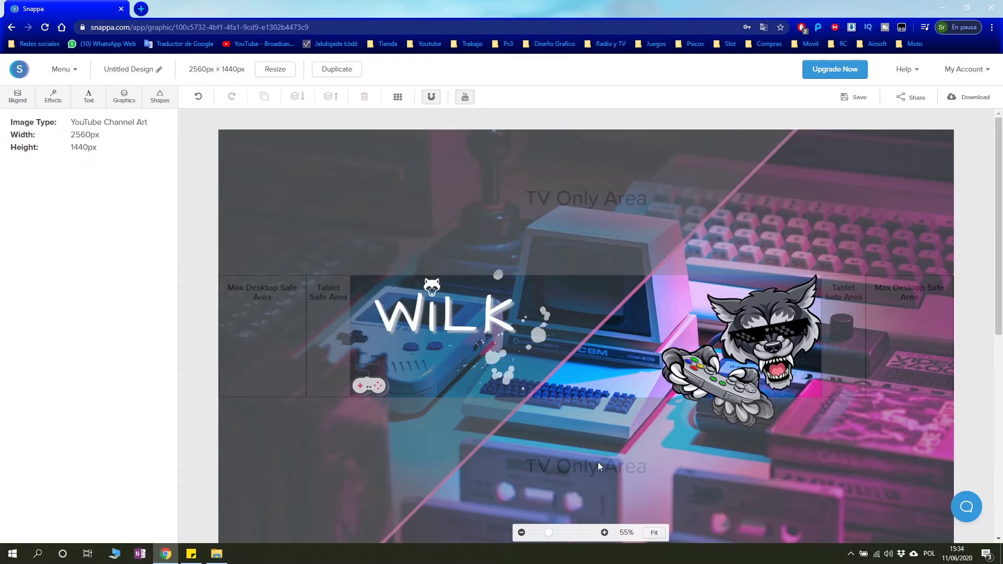
Step: Browse the text, effects and splatter vector panels, returning to the banner size details
click(121, 100)
click(88, 99)
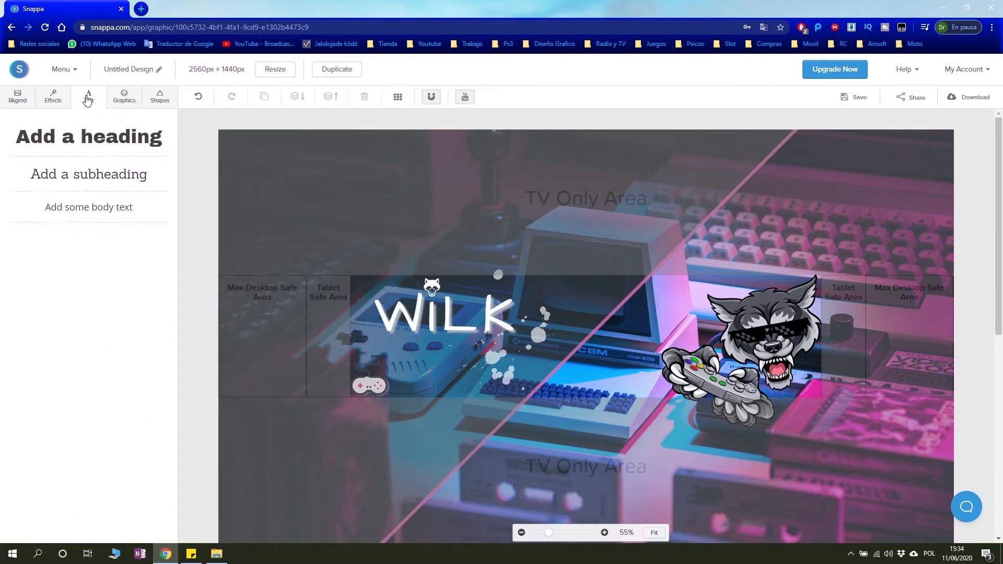
click(120, 99)
click(50, 99)
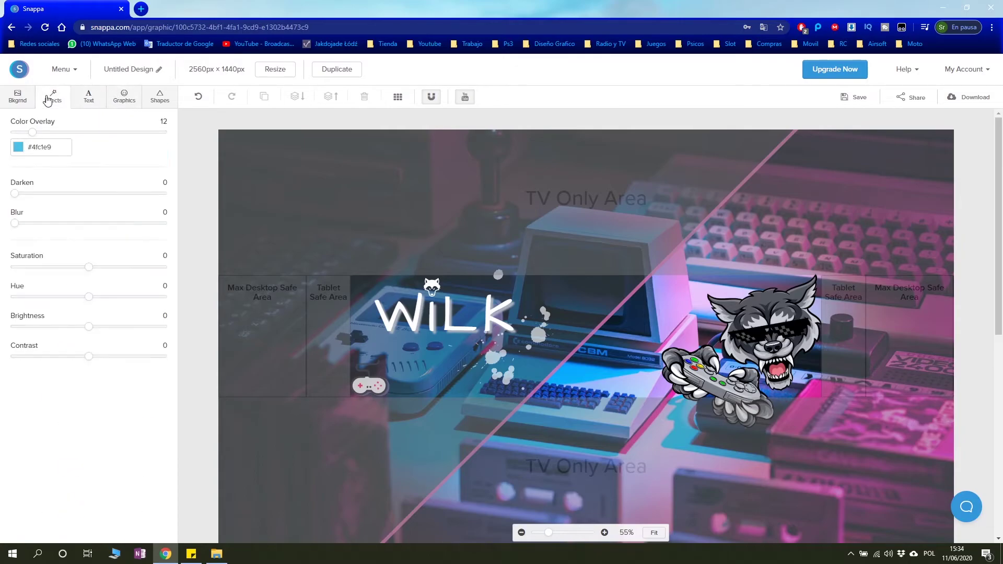
click(85, 99)
click(124, 99)
click(66, 127)
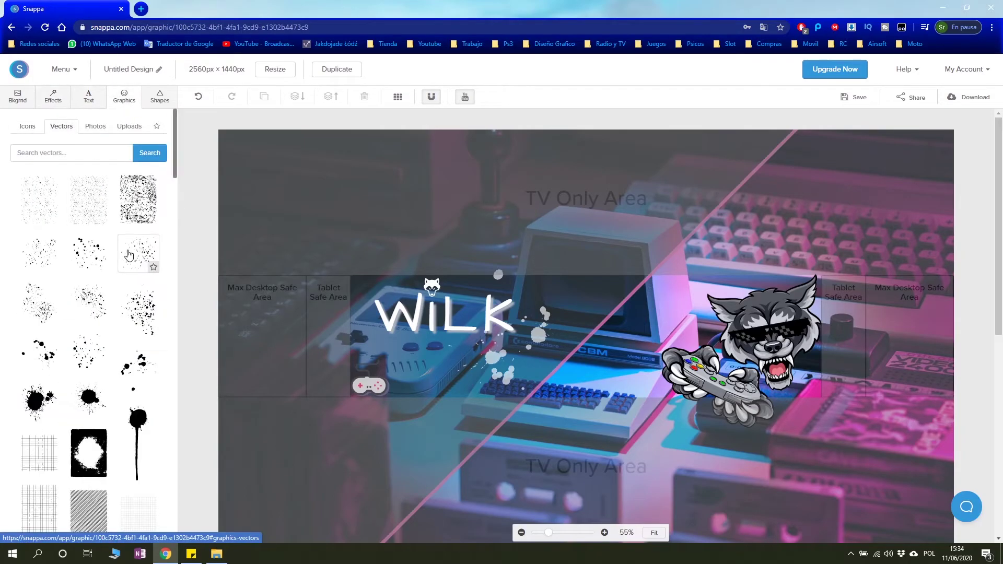
scroll(129, 255, down, 5)
click(123, 97)
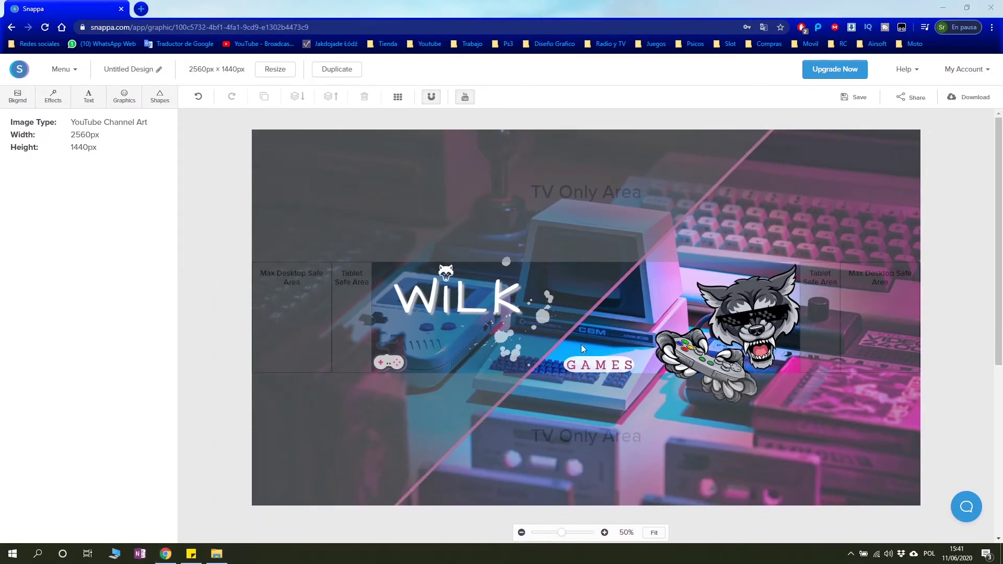
Step: Position the pink Sanchez GAMES text on its white pill below WILK
click(606, 365)
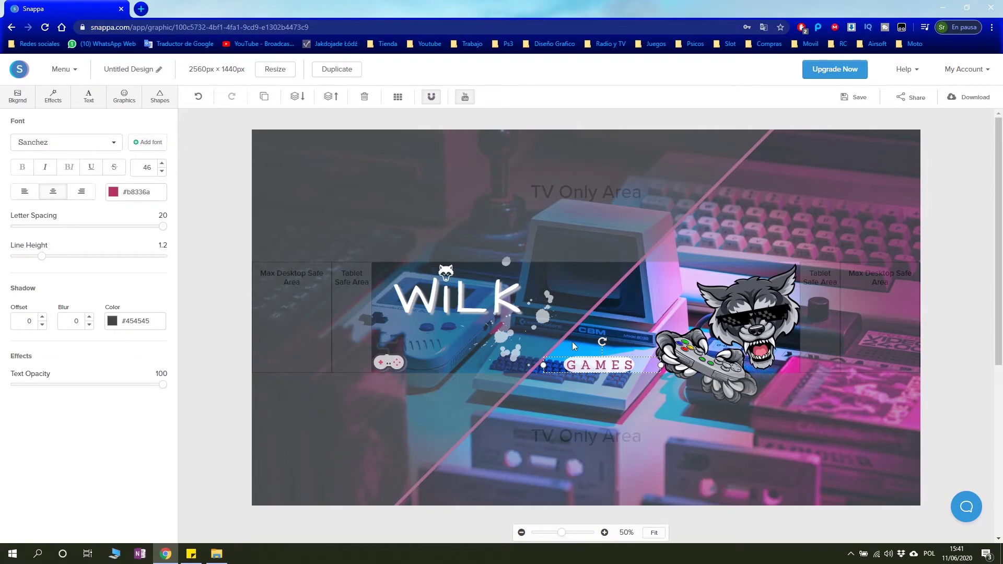
click(588, 354)
click(584, 361)
mouse_move(614, 364)
mouse_down()
mouse_move(617, 341)
mouse_move(606, 364)
mouse_up()
click(604, 371)
click(600, 297)
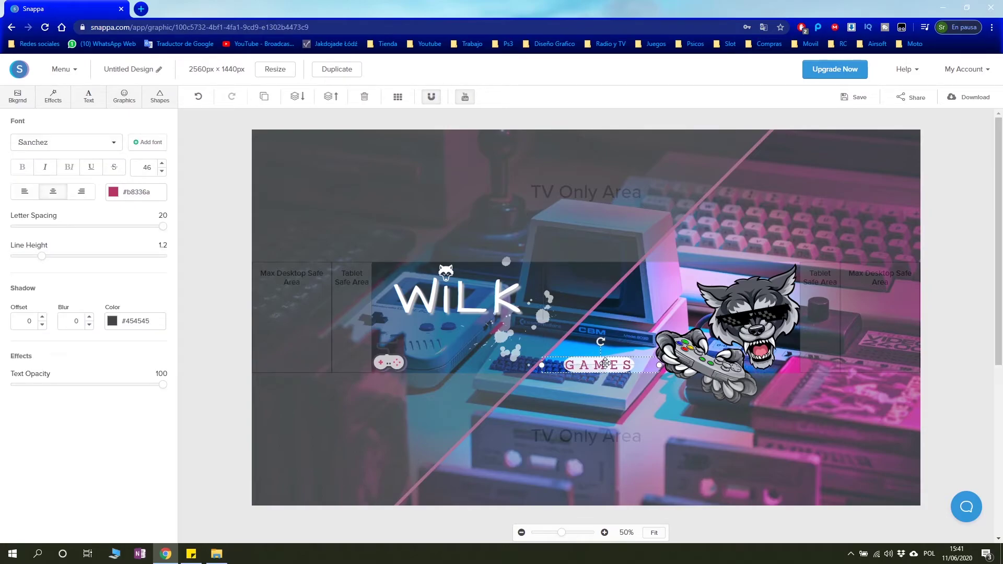
click(676, 316)
click(606, 365)
click(622, 311)
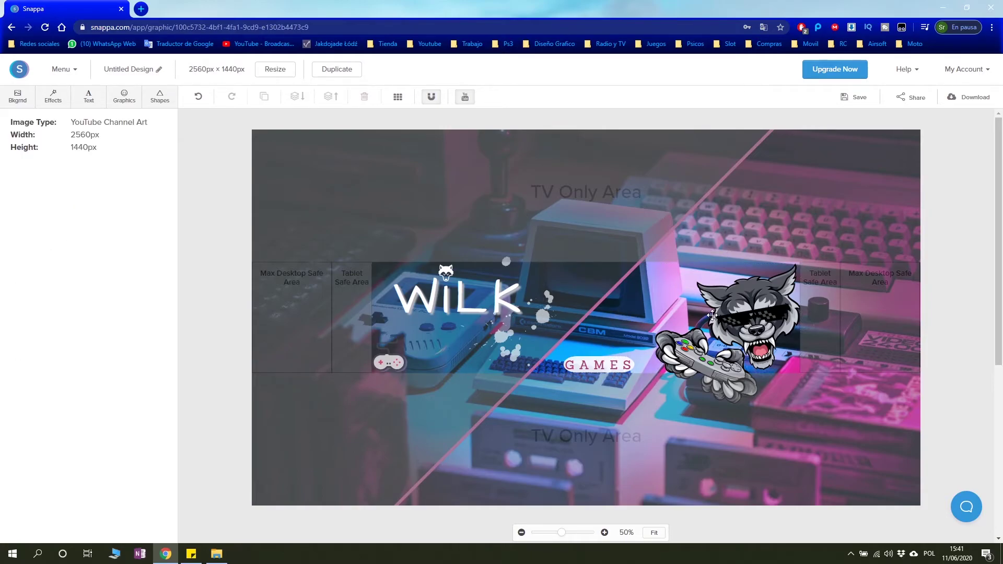
Step: Switch the GAMES label's font from Sanchez to Waterlily and deselect it
click(602, 362)
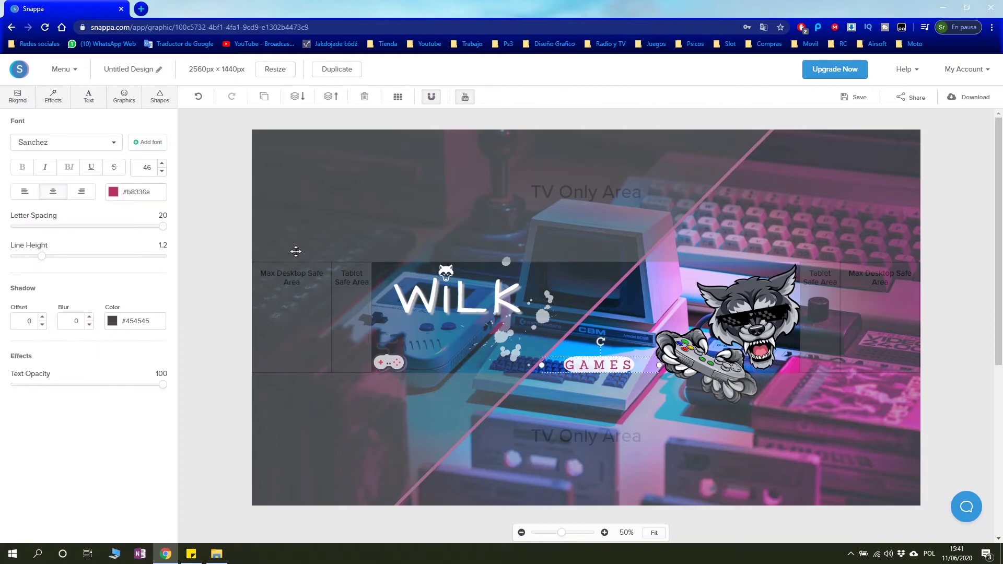
click(107, 142)
scroll(107, 246, down, 2)
scroll(104, 230, up, 2)
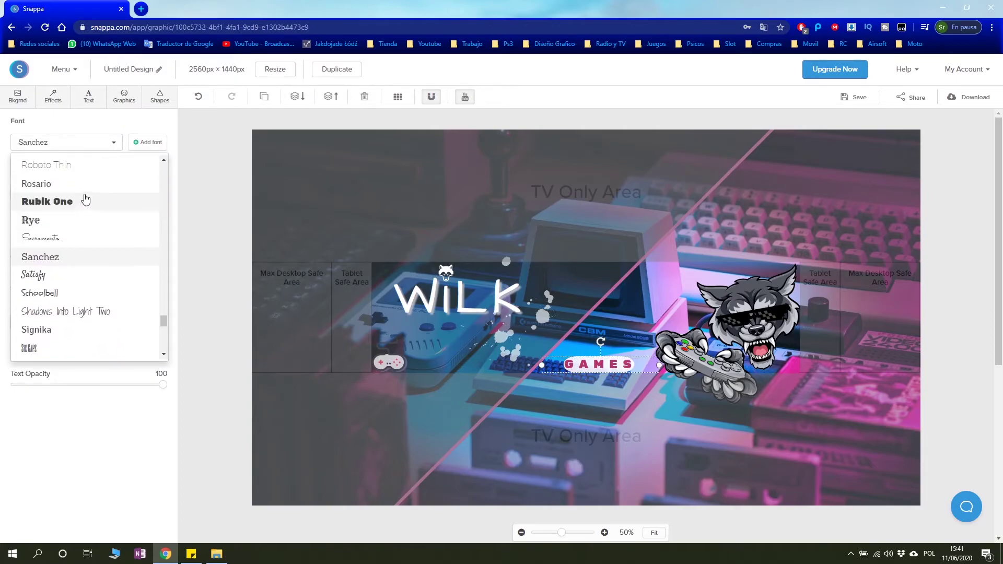
scroll(91, 225, down, 2)
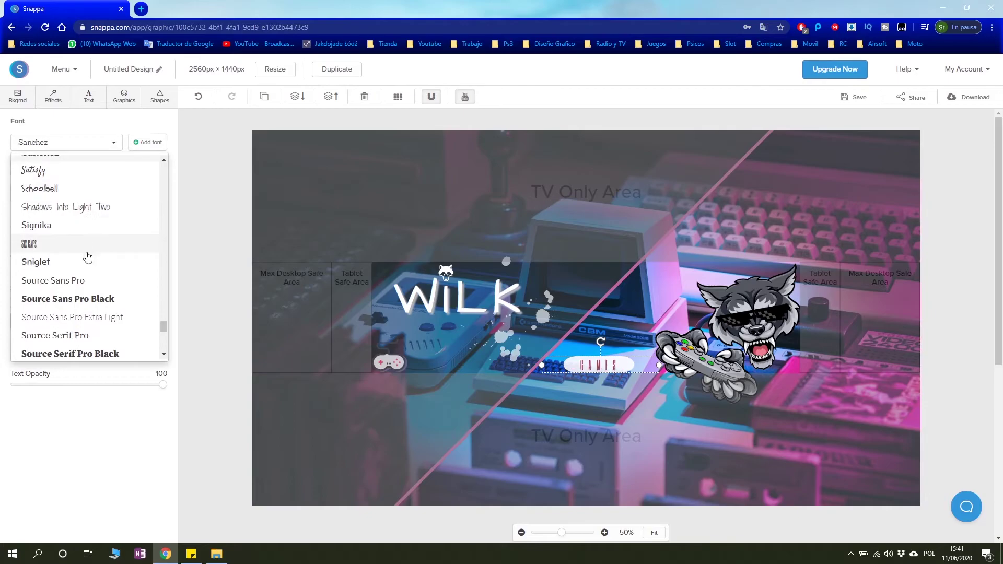
scroll(86, 272, down, 2)
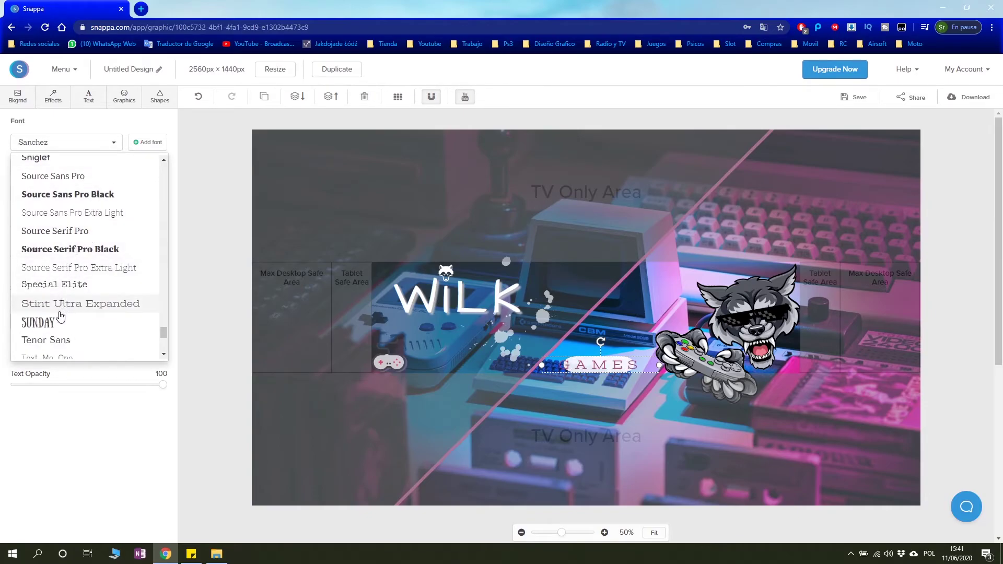
scroll(63, 257, down, 2)
scroll(63, 256, down, 2)
scroll(62, 259, down, 1)
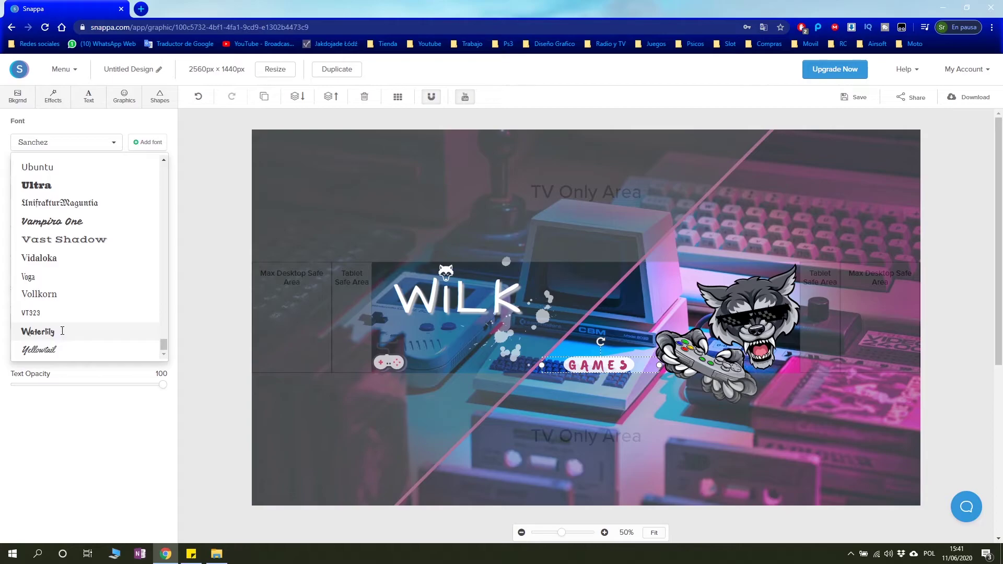
click(62, 331)
click(682, 451)
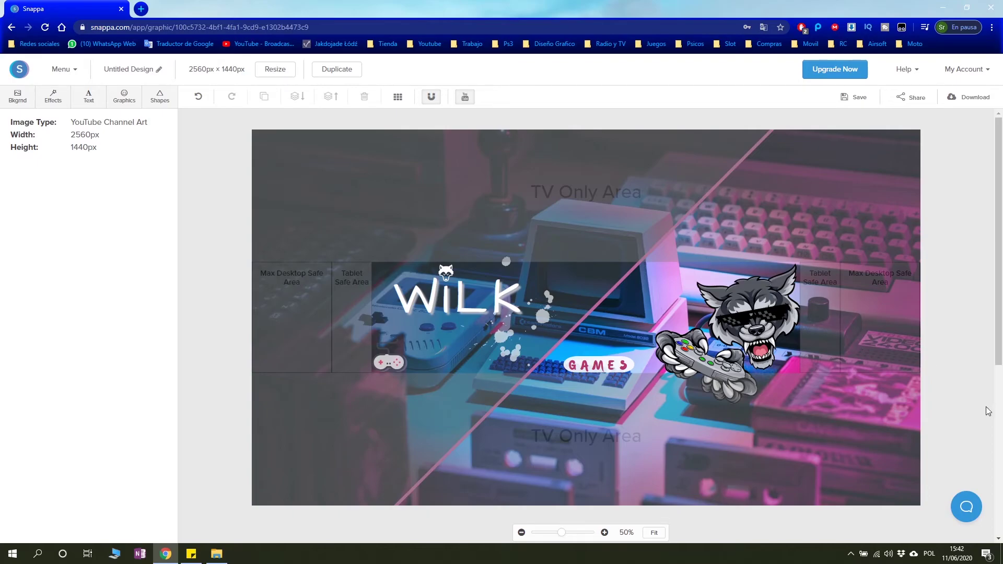
Step: Save the design and download it as a High-res PNG
click(861, 98)
click(971, 102)
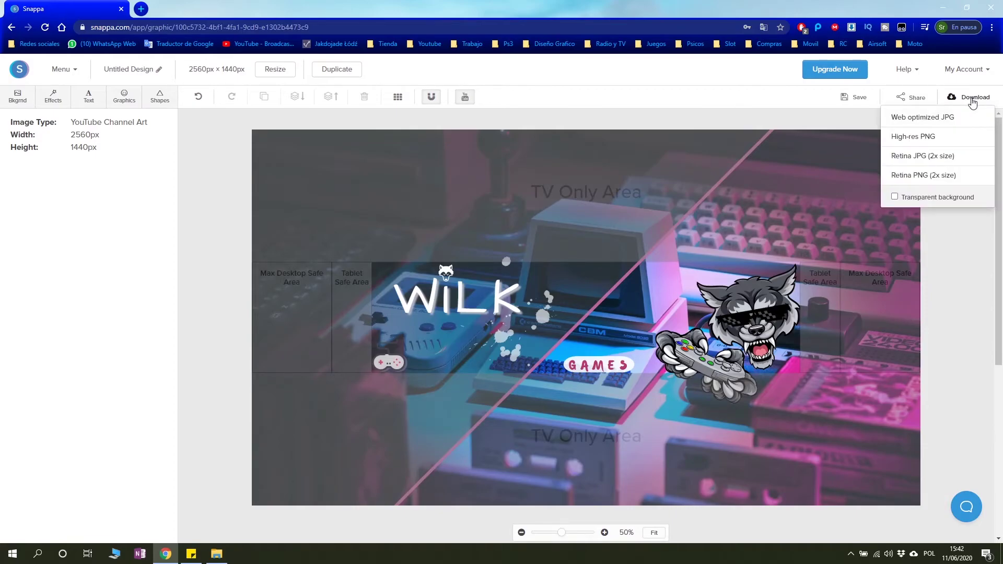
click(968, 142)
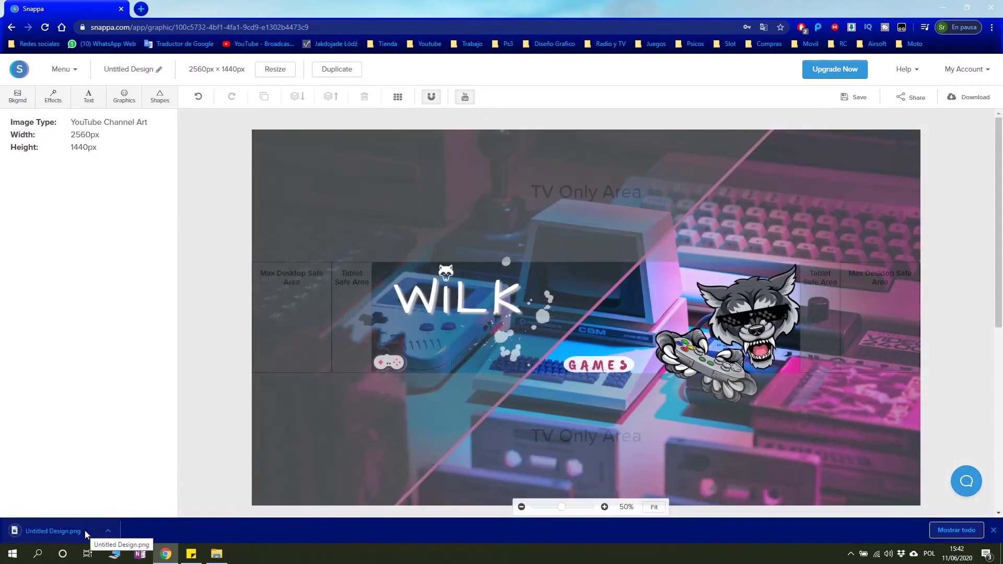
Step: Open Untitled Design.png from the download bar in Photos and inspect it
click(49, 531)
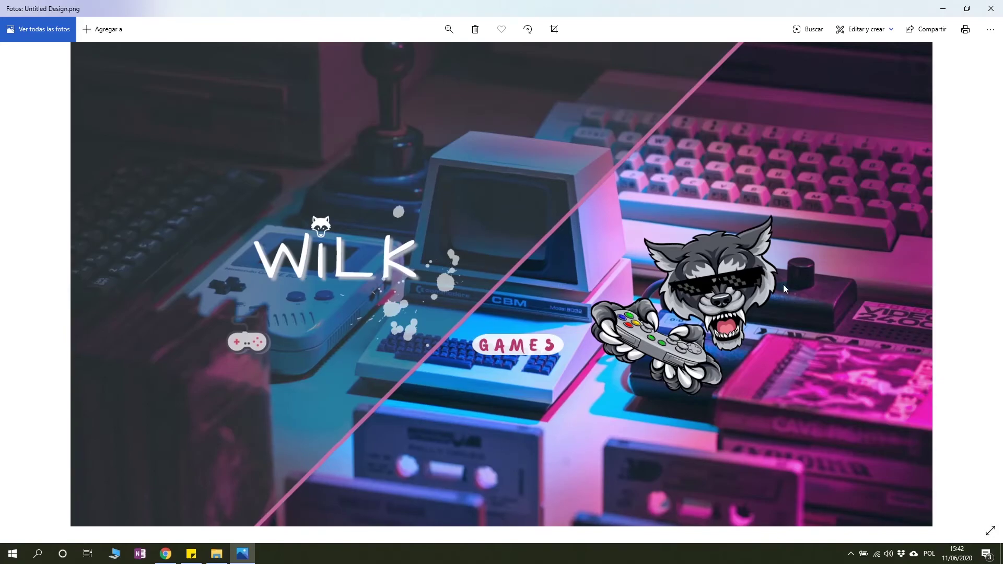
scroll(711, 222, up, 3)
scroll(695, 201, down, 3)
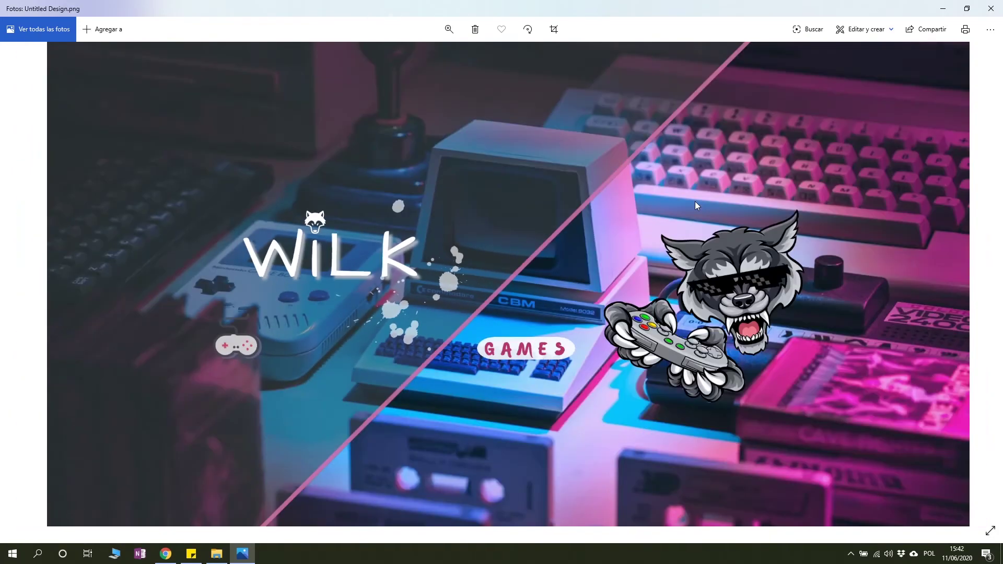
scroll(695, 202, down, 1)
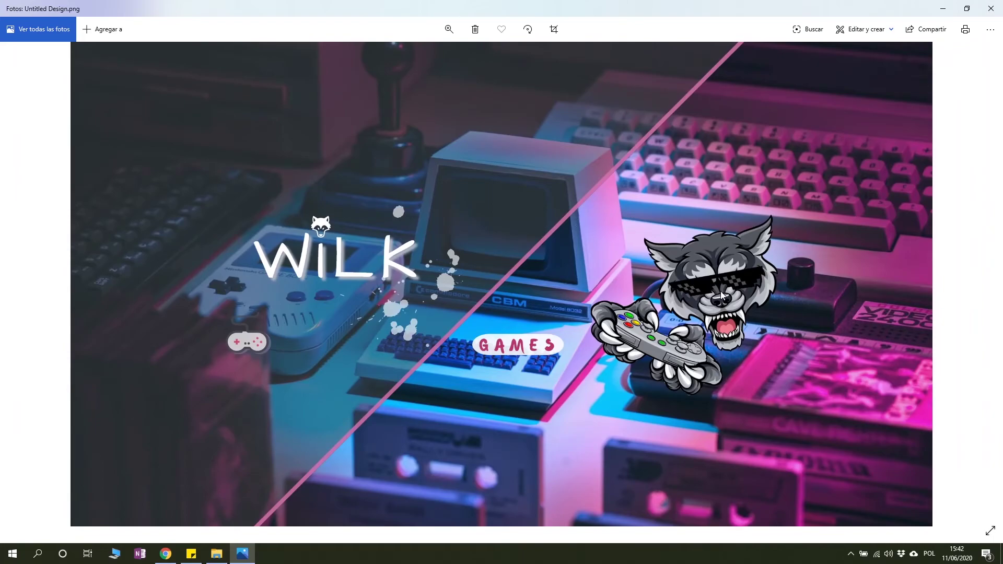
scroll(720, 291, up, 2)
scroll(720, 290, down, 2)
Step: Upload the downloaded WILK banner PNG as the channel header and confirm with Seleccionar
click(982, 12)
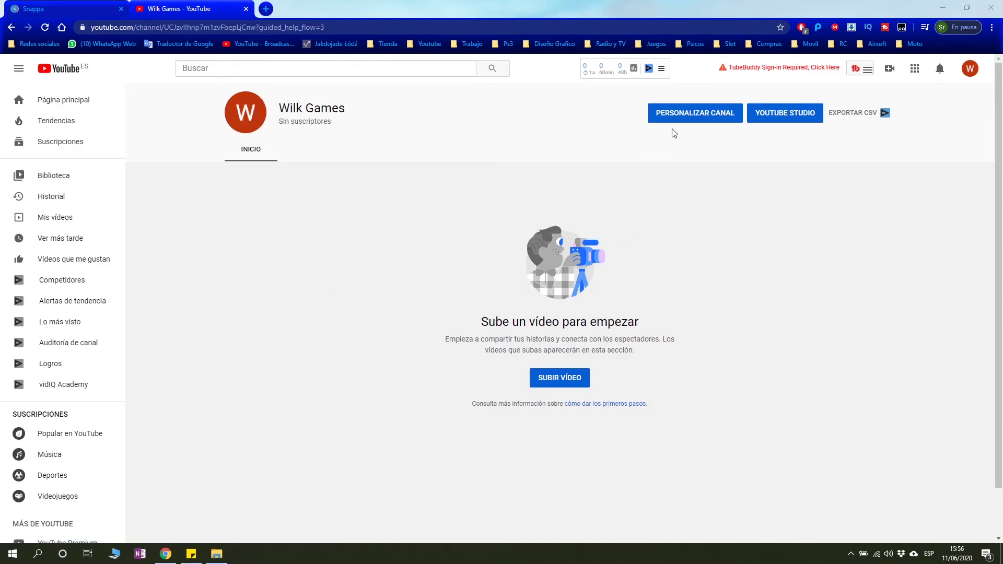
click(701, 119)
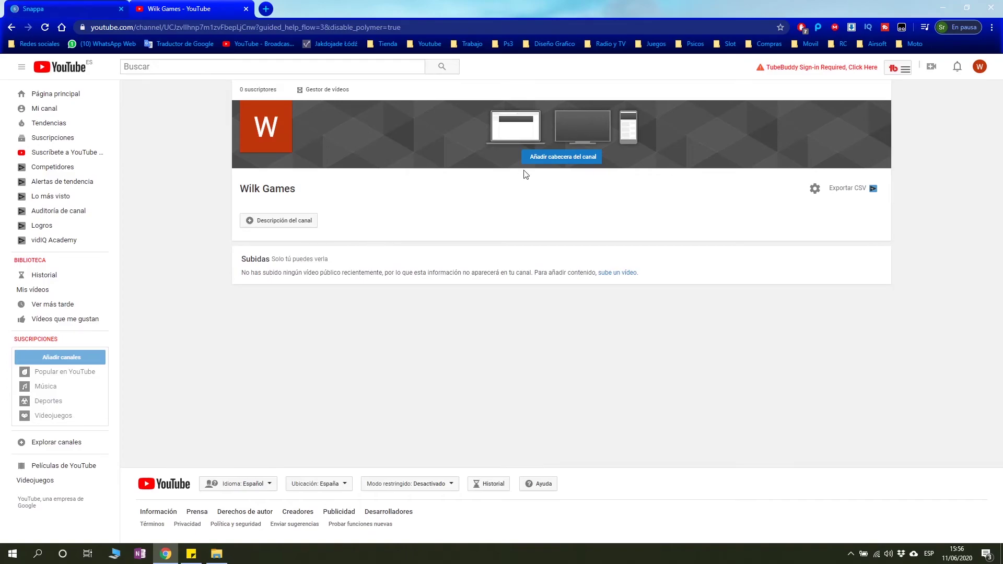
click(574, 159)
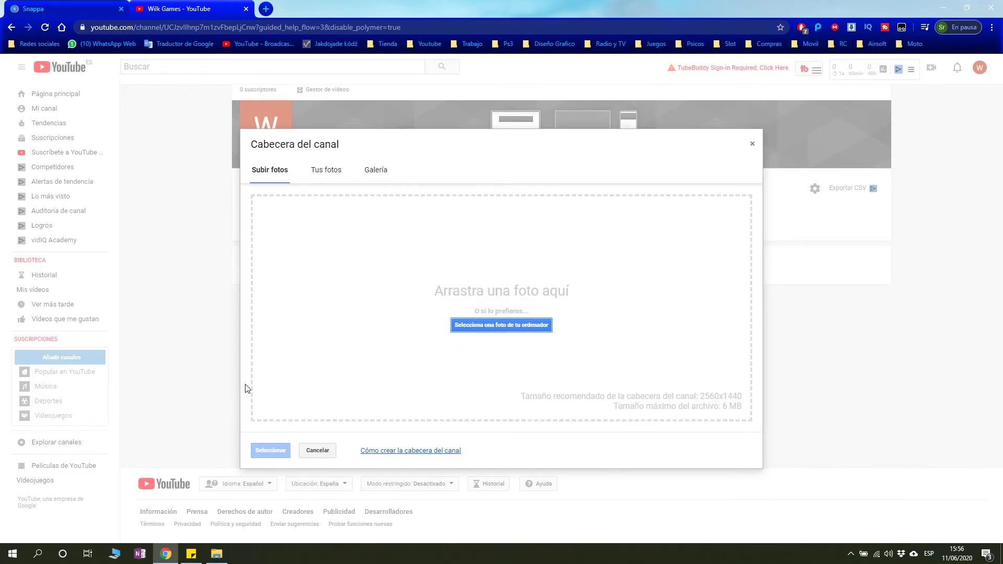
key(ctrl+j)
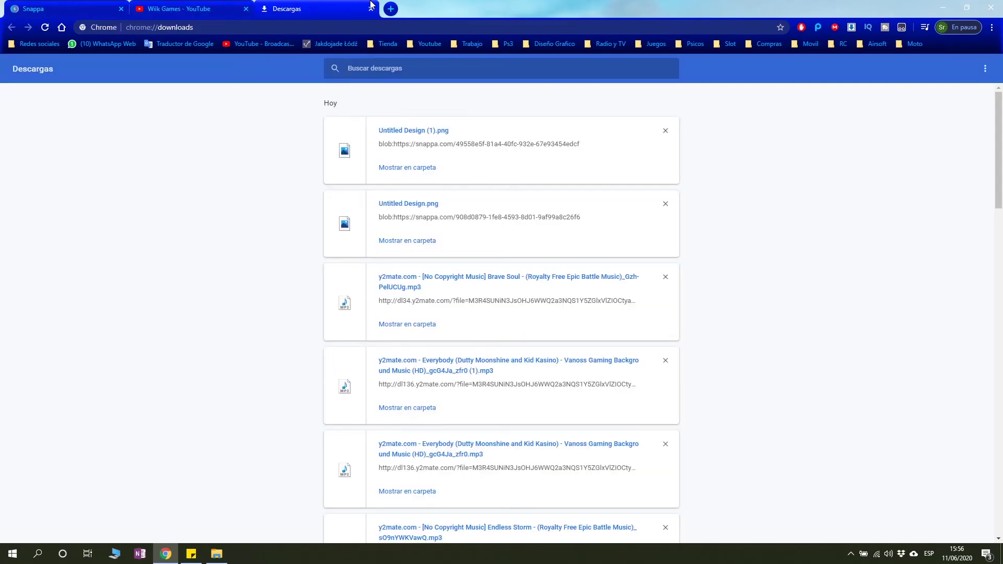
key(ctrl+w)
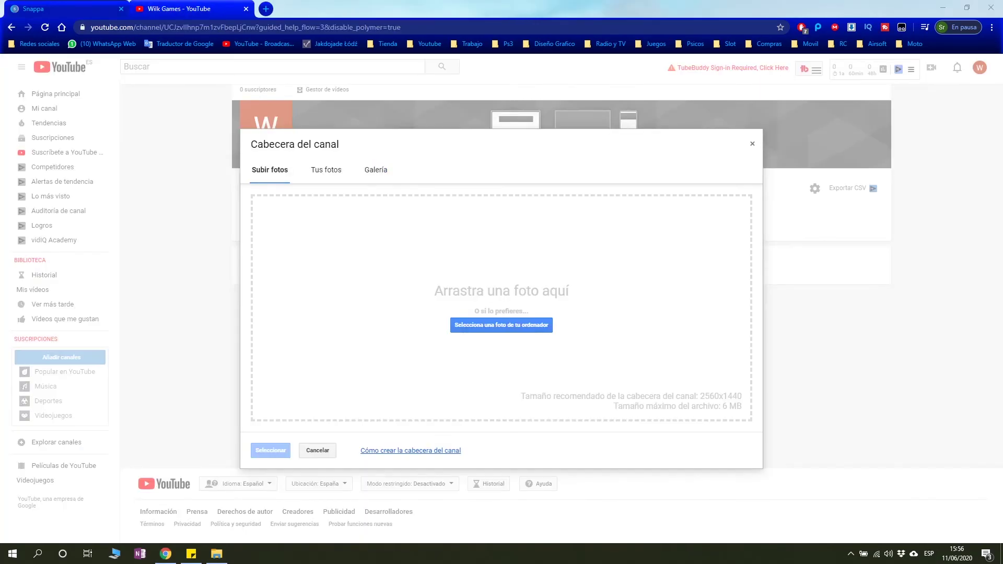
drag(291, 301, 450, 301)
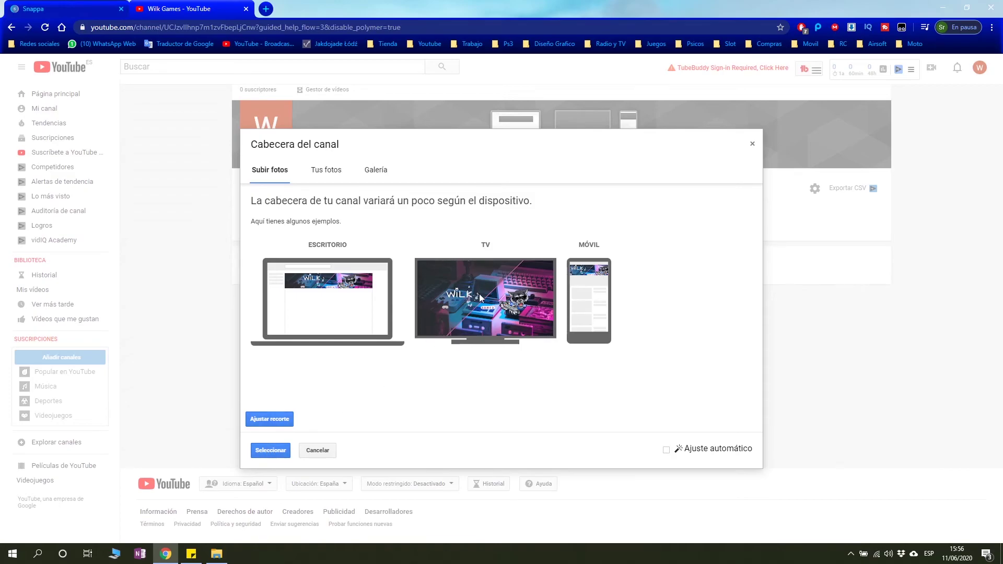
click(271, 451)
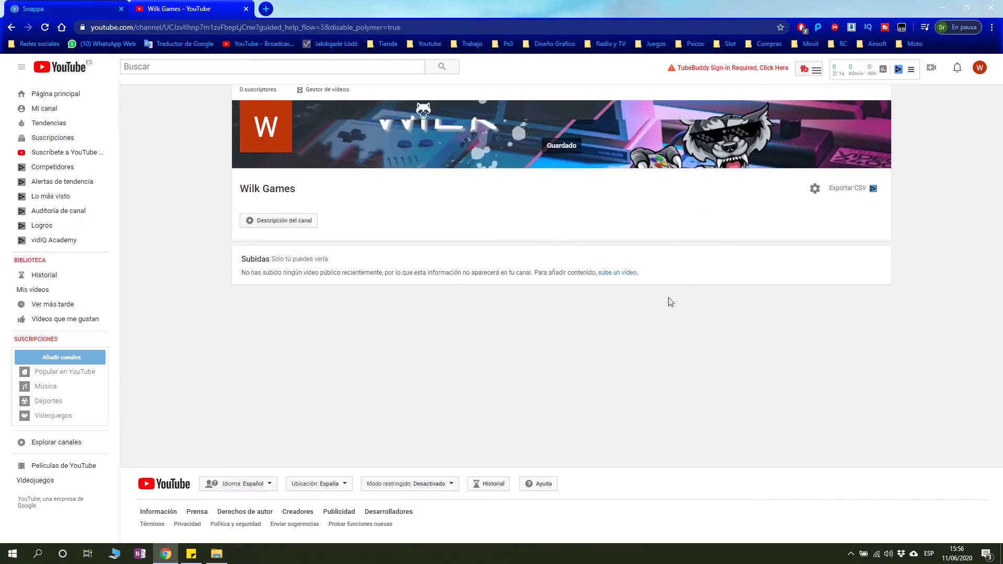
Step: Set the Icono del canal wolf image as the profile photo, then return to YouTube
click(281, 109)
click(609, 321)
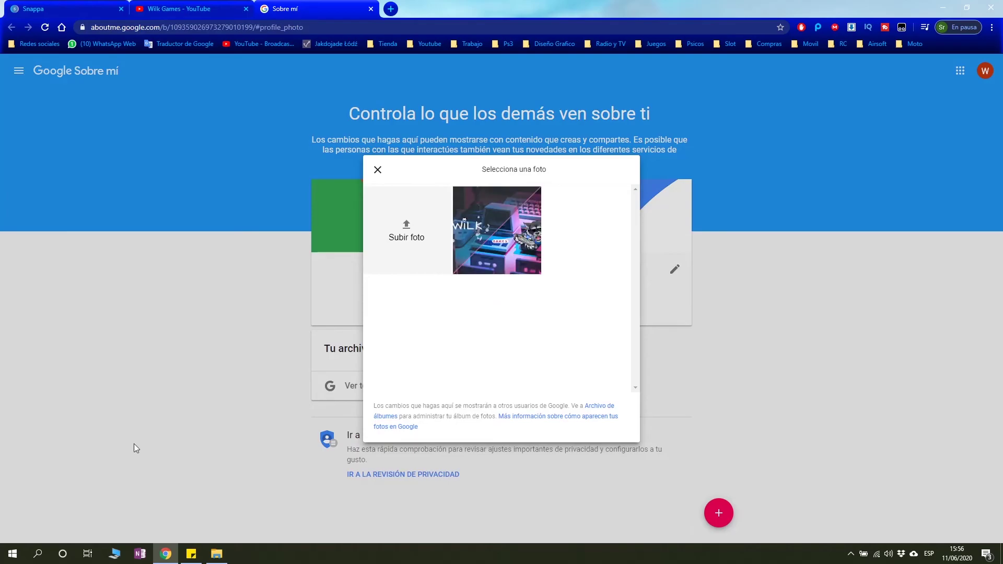
click(413, 238)
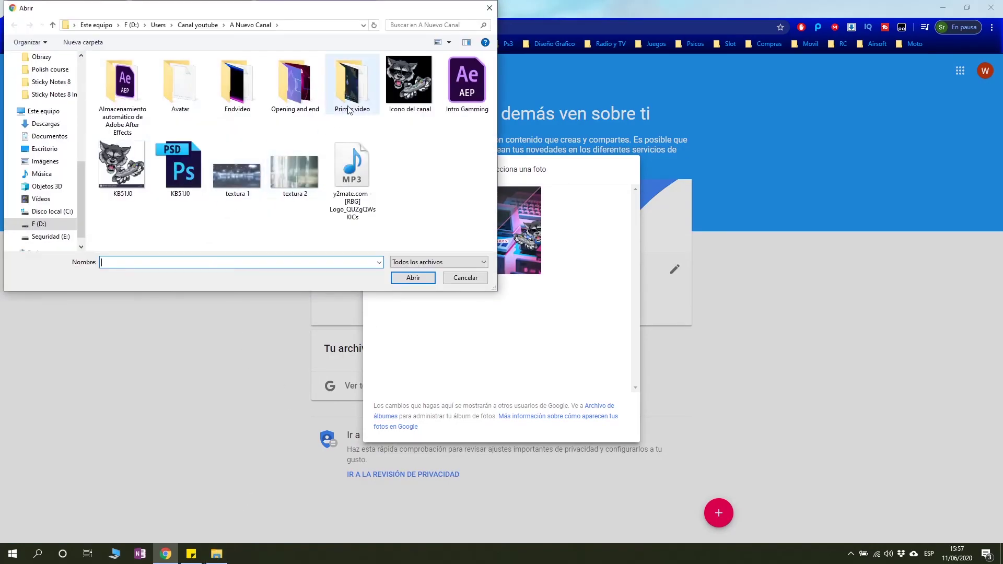
double_click(402, 93)
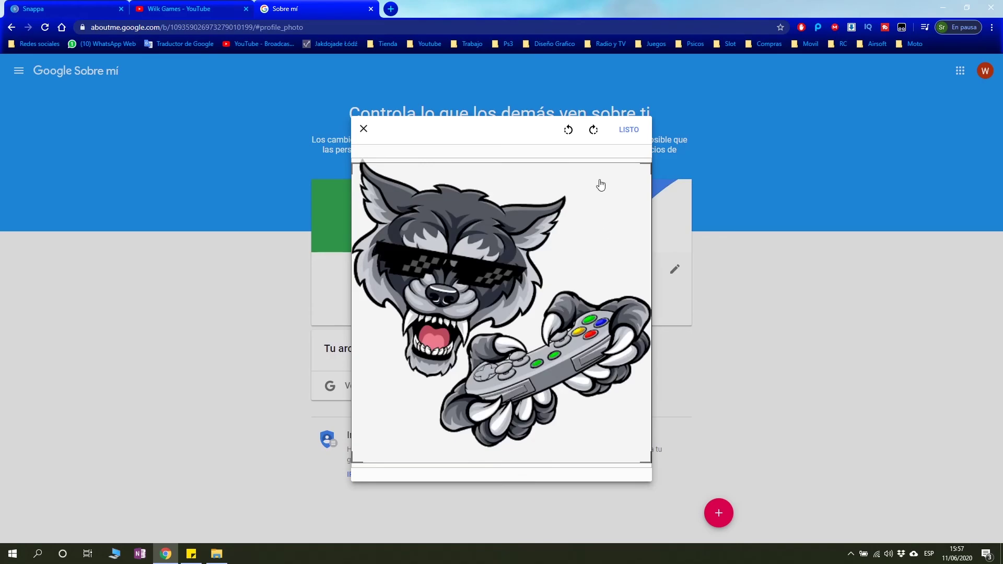
click(628, 129)
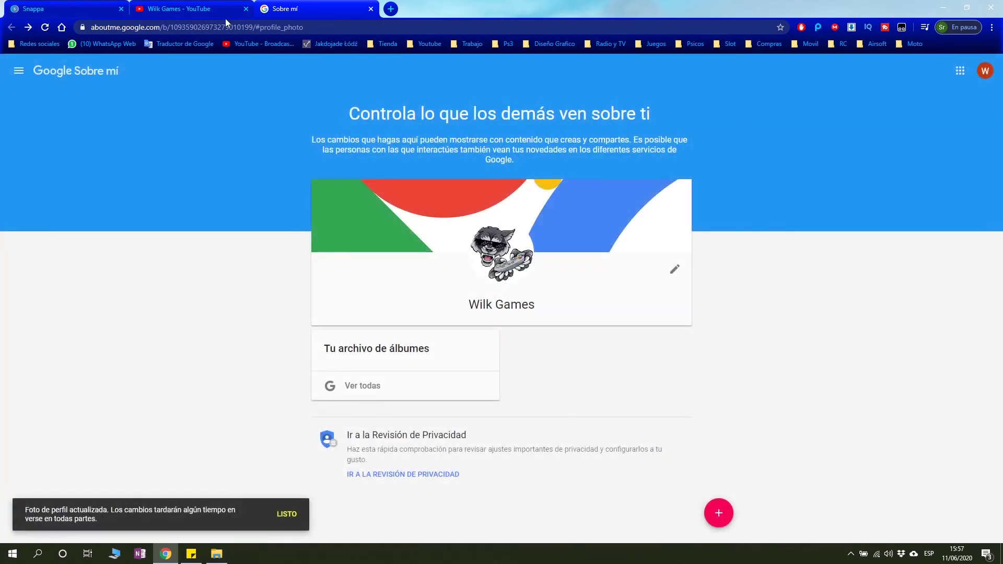
click(199, 8)
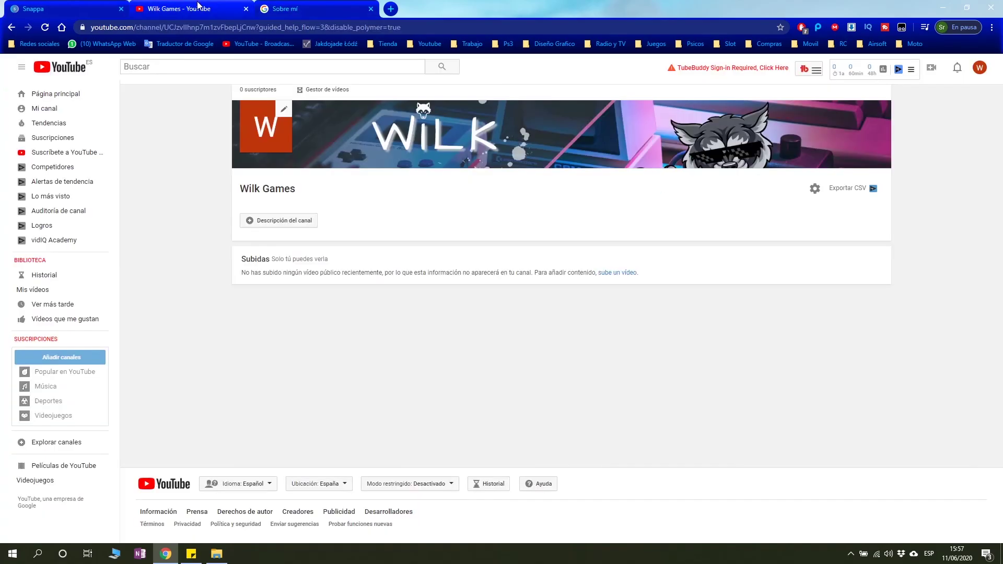
Step: Reload YouTube and open Mi canal to see the new banner and wolf icon
click(45, 27)
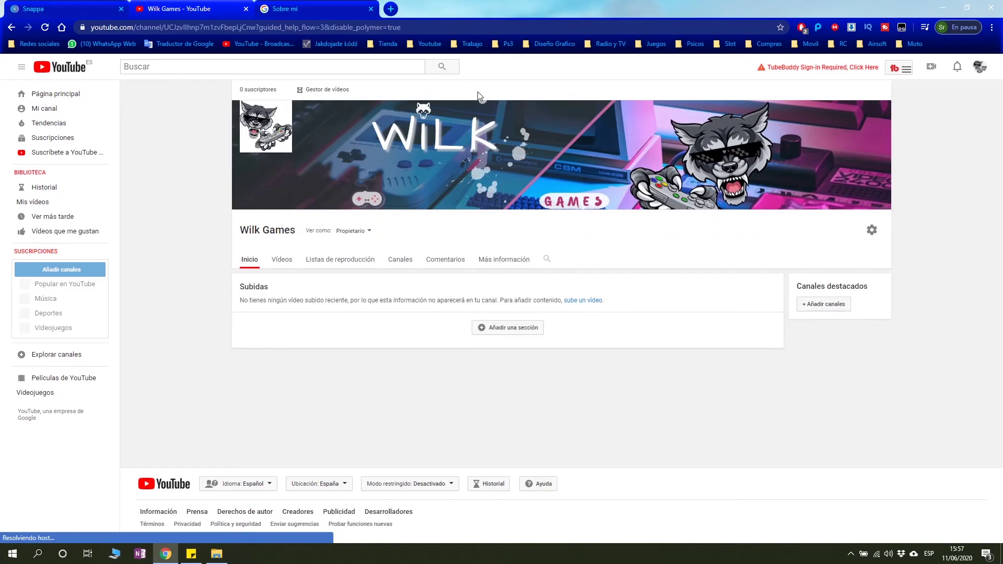
click(52, 108)
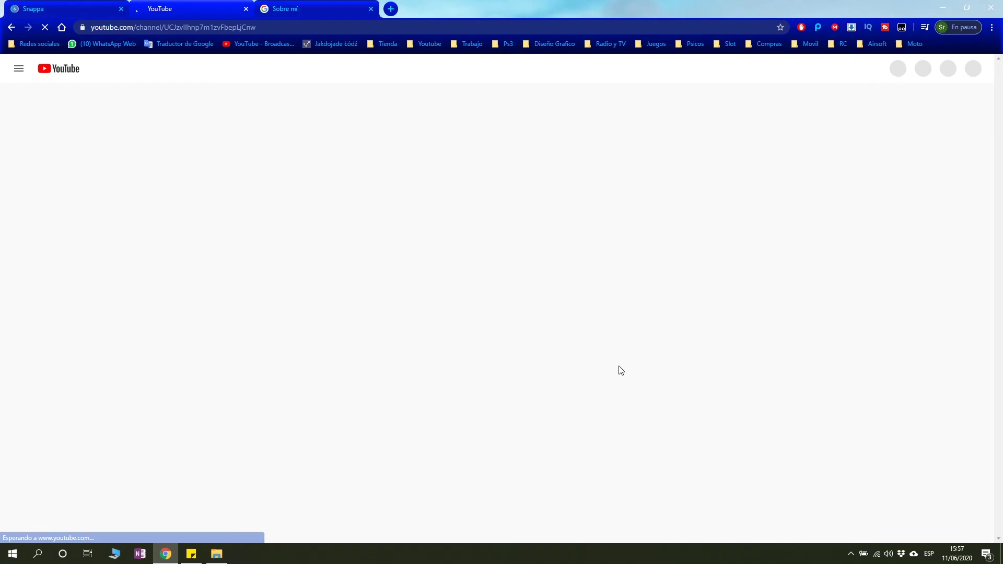